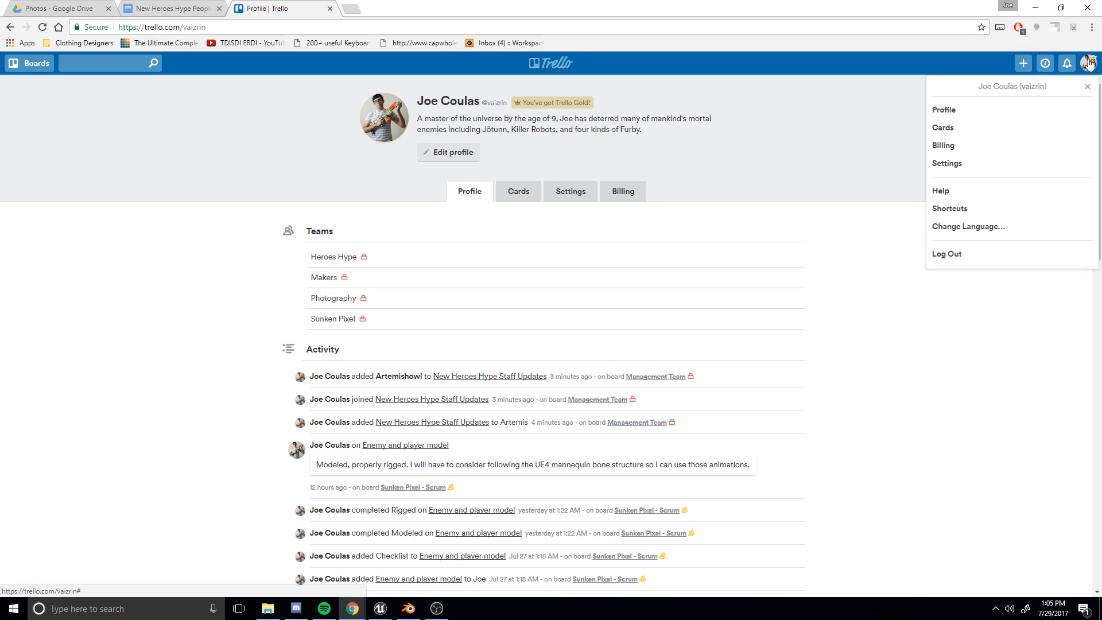
Step: Close the account menu and examine the teams and recent activity listed on the profile page
{"action": "left_click", "coordinate": [745, 215]}
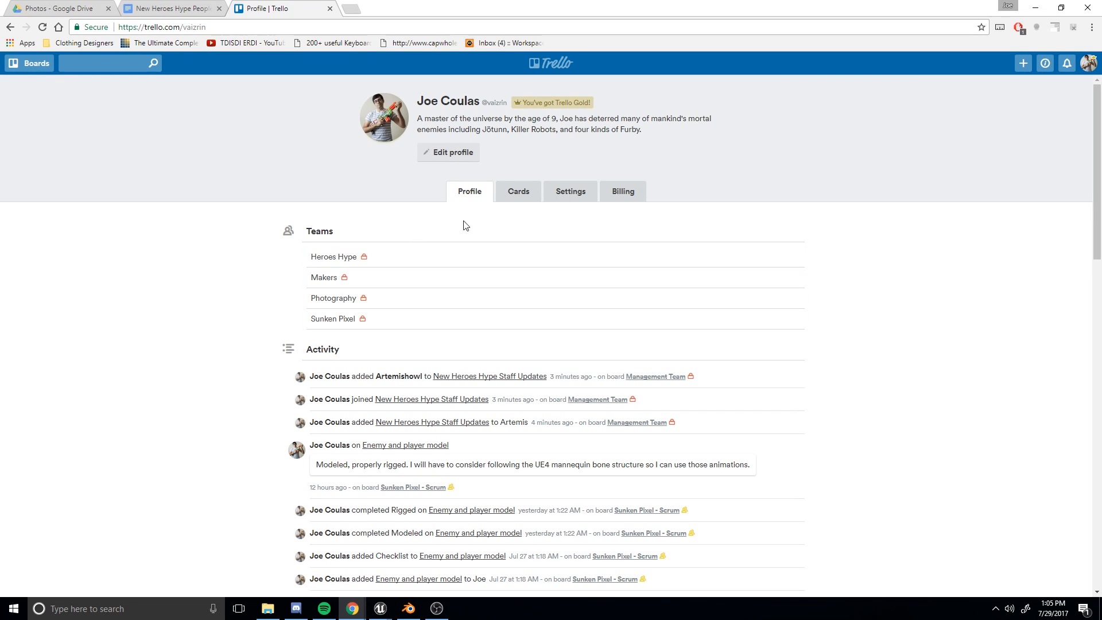
{"action": "scroll", "coordinate": [266, 241], "scroll_direction": "down", "scroll_amount": 10}
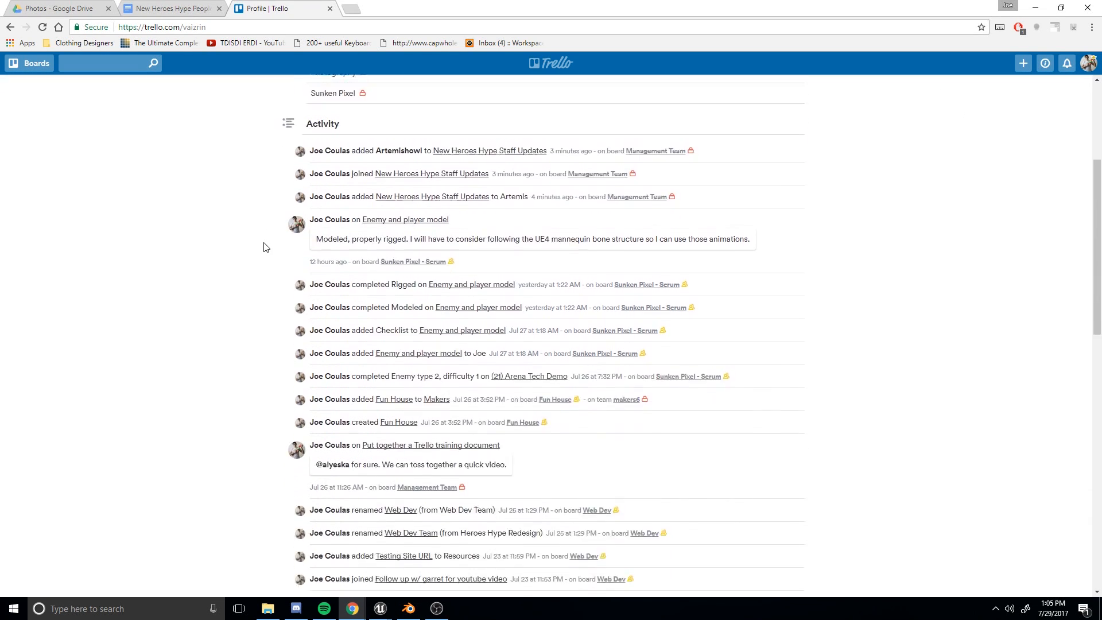
{"action": "scroll", "coordinate": [264, 247], "scroll_direction": "up", "scroll_amount": 8}
{"action": "scroll", "coordinate": [266, 248], "scroll_direction": "up", "scroll_amount": 3}
{"action": "scroll", "coordinate": [266, 247], "scroll_direction": "down", "scroll_amount": 1}
{"action": "scroll", "coordinate": [266, 249], "scroll_direction": "up", "scroll_amount": 2}
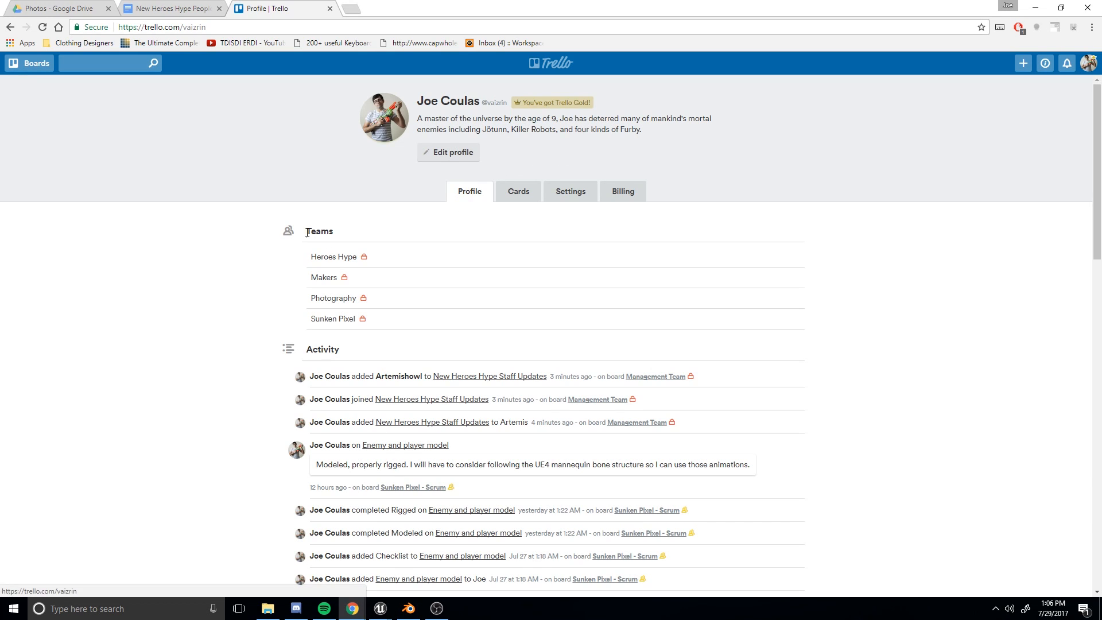
{"action": "scroll", "coordinate": [339, 225], "scroll_direction": "down", "scroll_amount": 1}
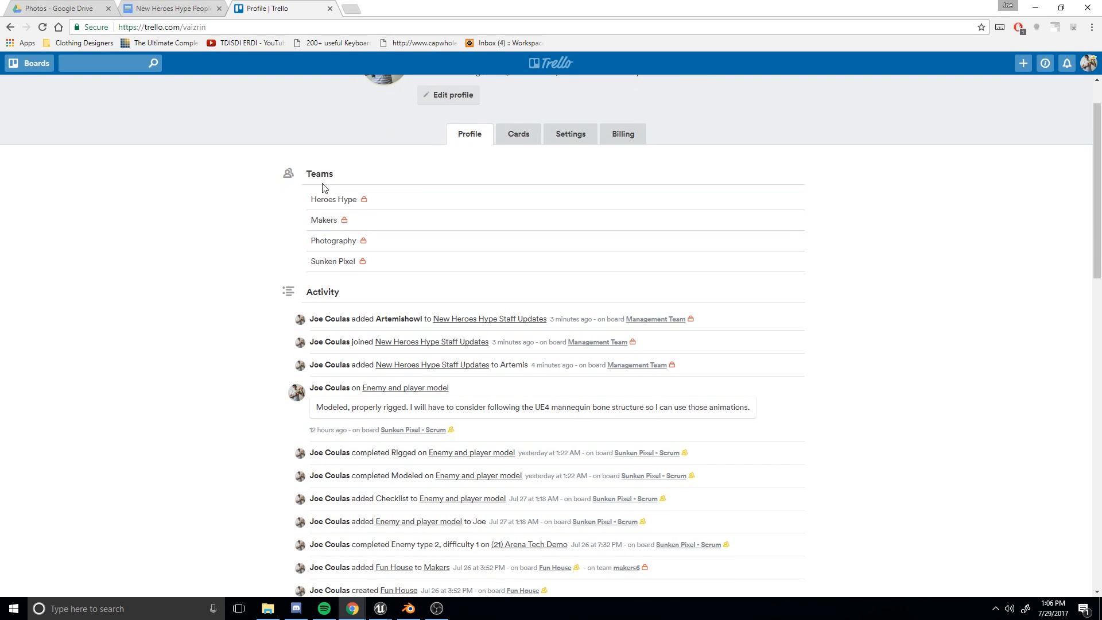
{"action": "scroll", "coordinate": [265, 261], "scroll_direction": "down", "scroll_amount": 2}
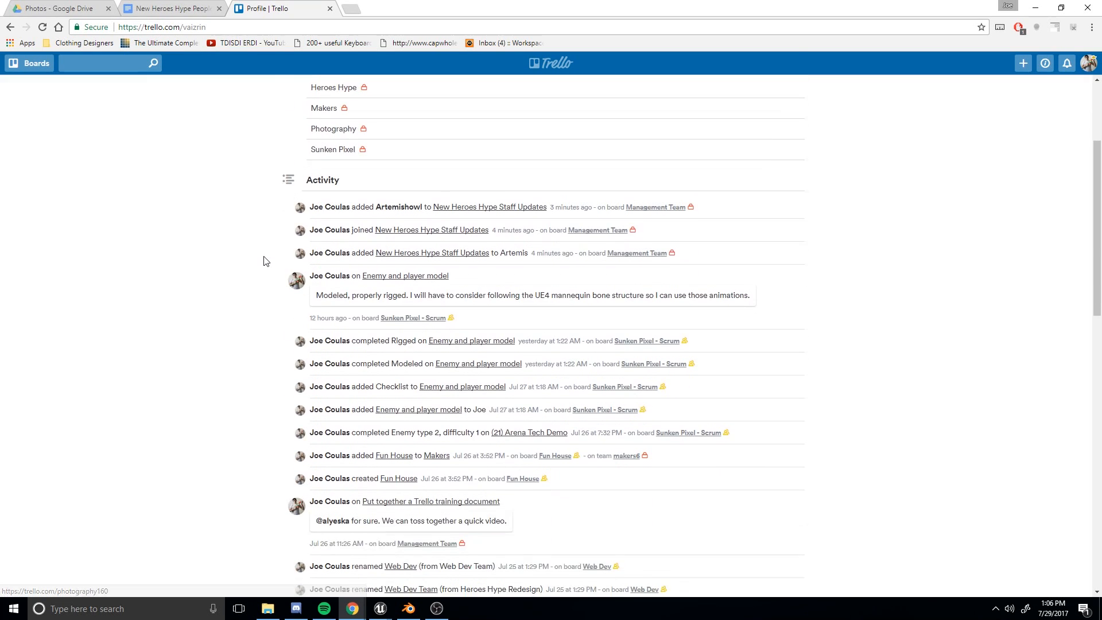
{"action": "scroll", "coordinate": [355, 405], "scroll_direction": "down", "scroll_amount": 3}
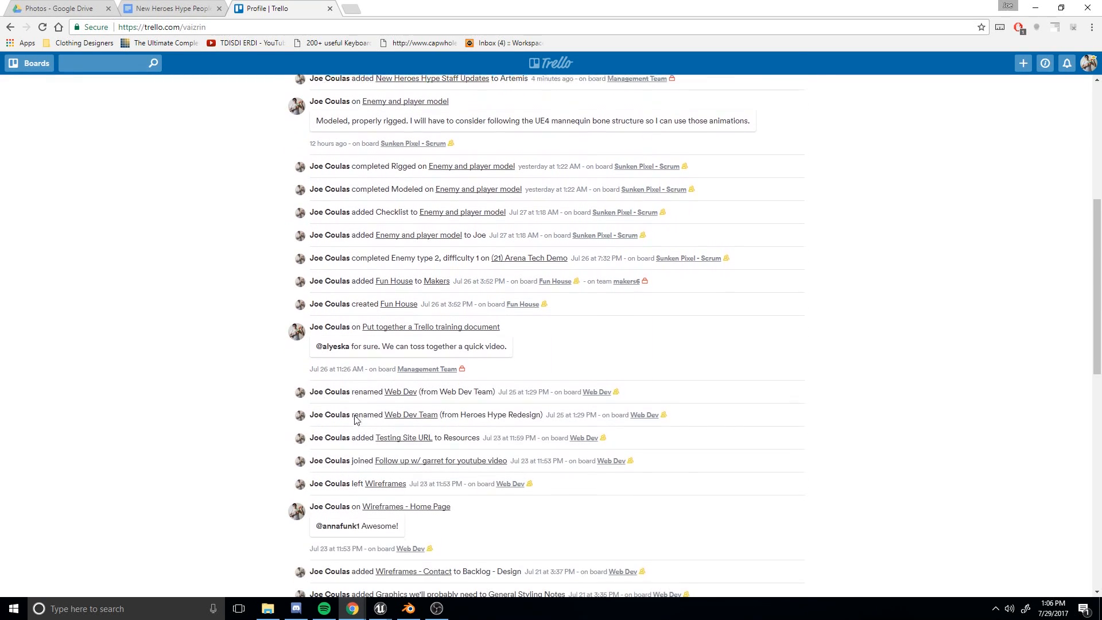
{"action": "scroll", "coordinate": [373, 416], "scroll_direction": "up", "scroll_amount": 5}
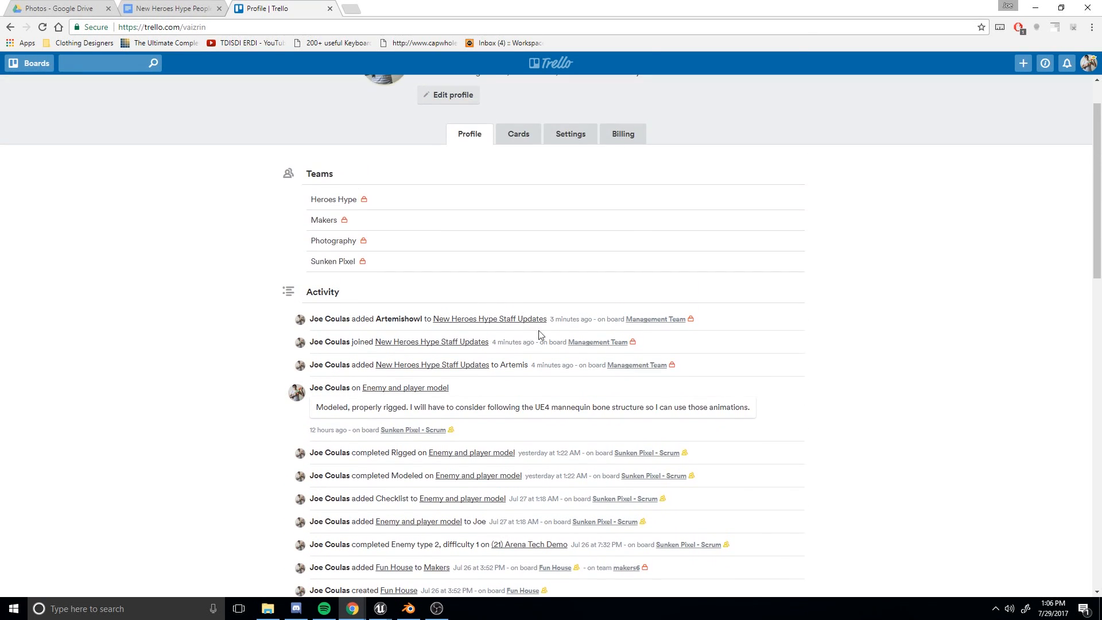
{"action": "scroll", "coordinate": [480, 348], "scroll_direction": "up", "scroll_amount": 1}
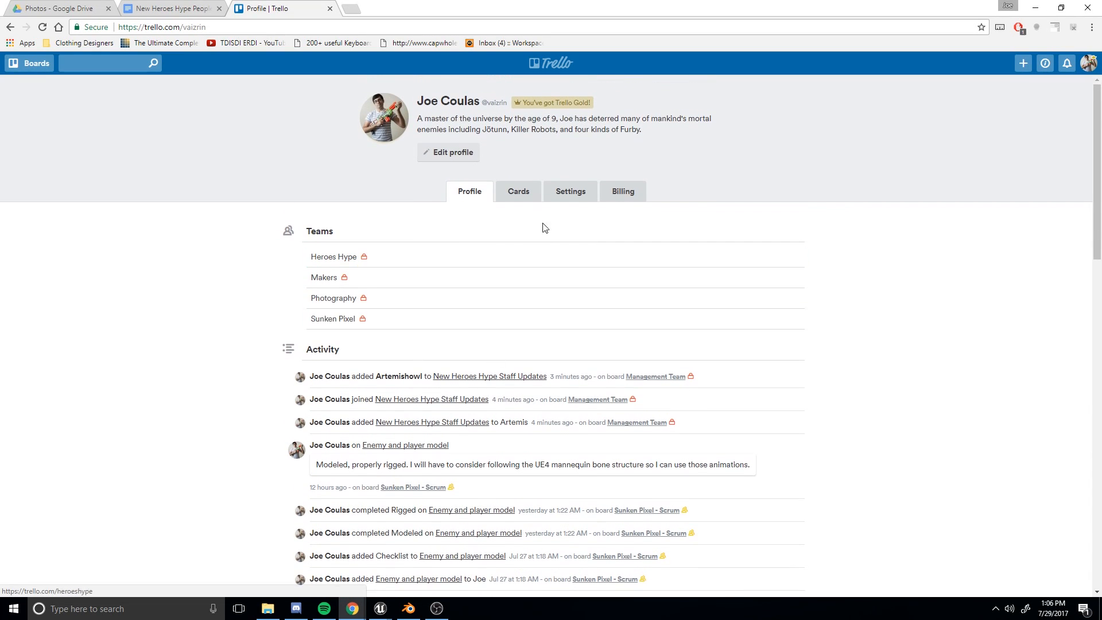
Step: View the profile's assigned cards and inspect the Survey for tourney features card, returning to the card overview
{"action": "left_click", "coordinate": [521, 196]}
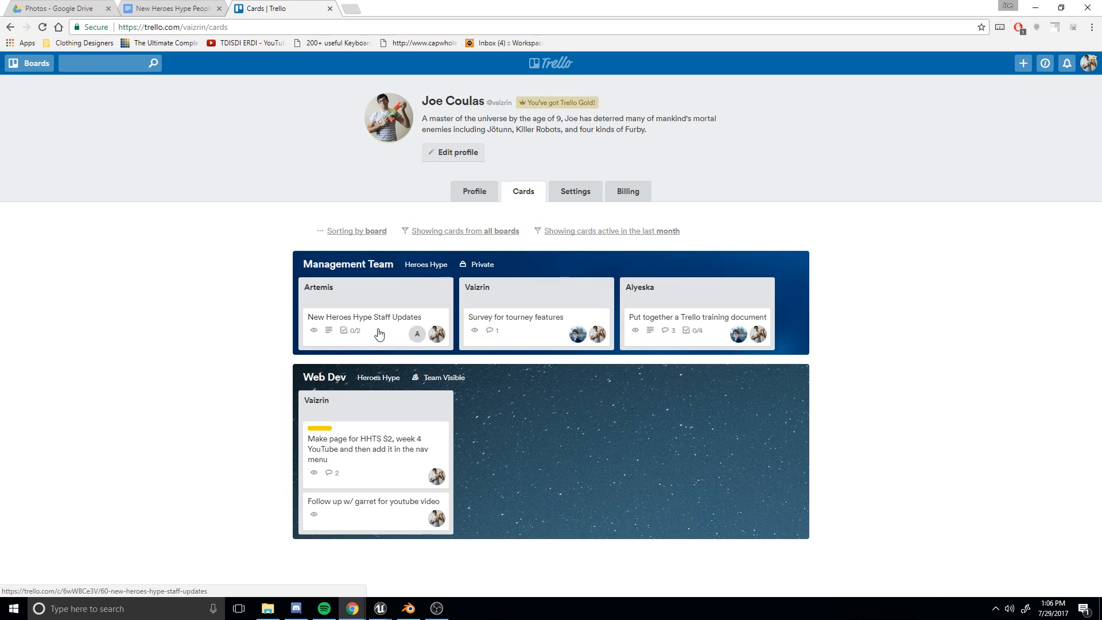
{"action": "left_click", "coordinate": [539, 328]}
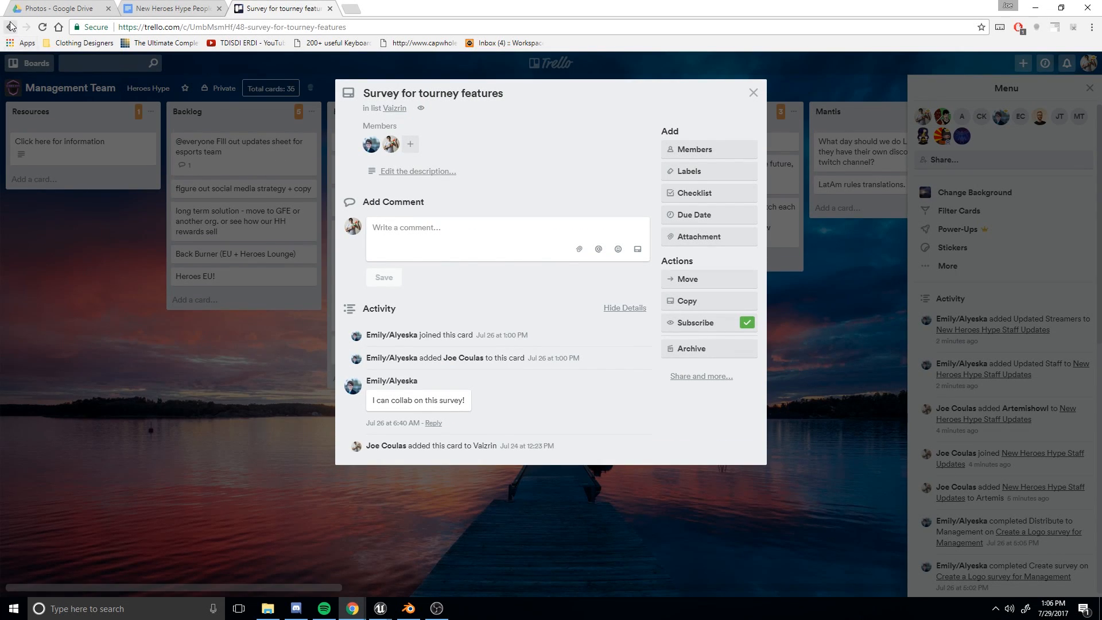
{"action": "left_click", "coordinate": [322, 271]}
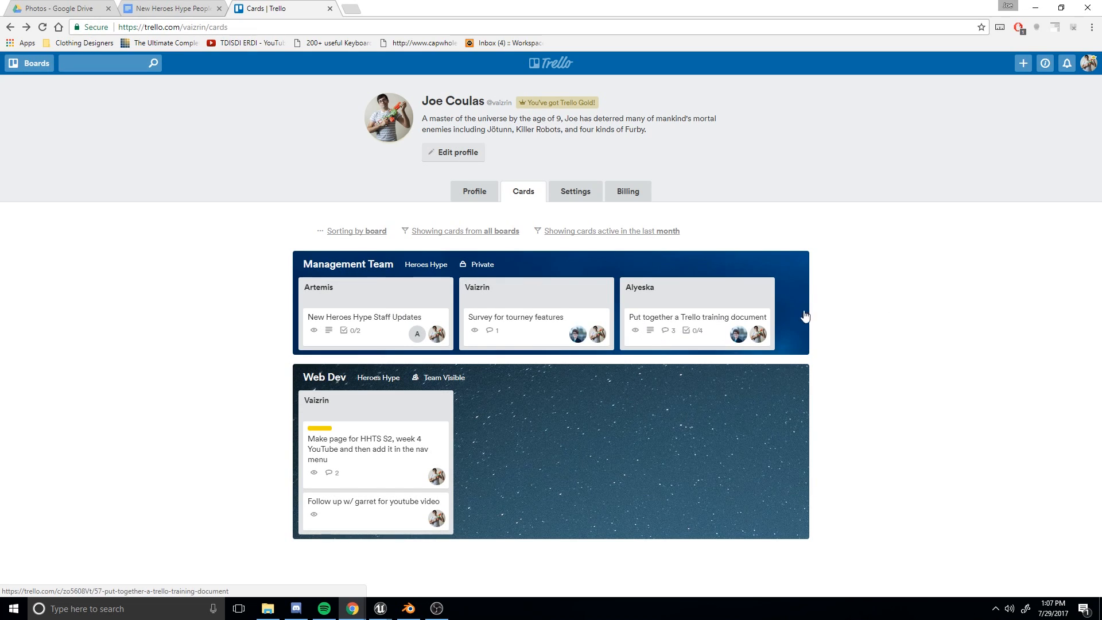
Step: Inspect the New Heroes Hype Staff Updates and Put together a Trello training document cards, returning to the card overview each time
{"action": "left_click", "coordinate": [393, 325]}
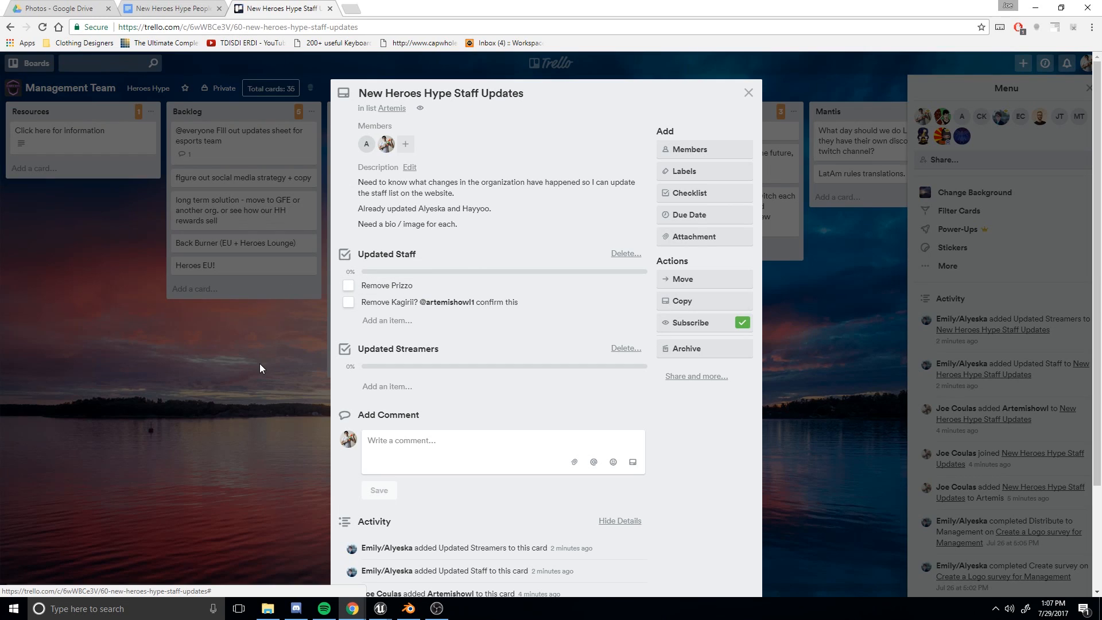
{"action": "left_click", "coordinate": [10, 27]}
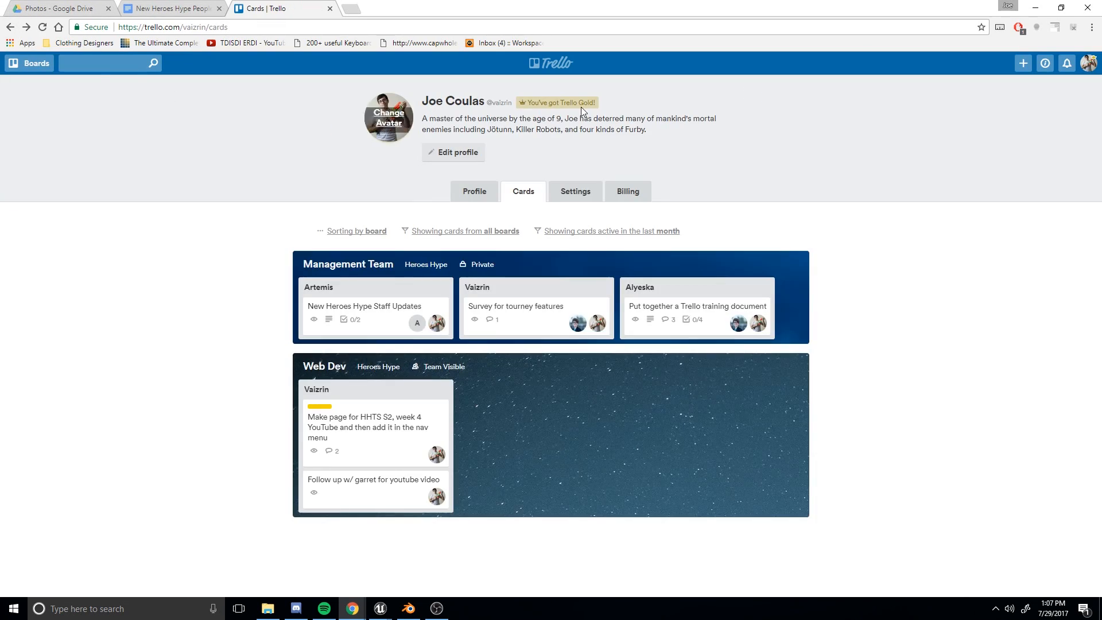
{"action": "left_click", "coordinate": [695, 295]}
{"action": "left_click", "coordinate": [10, 27]}
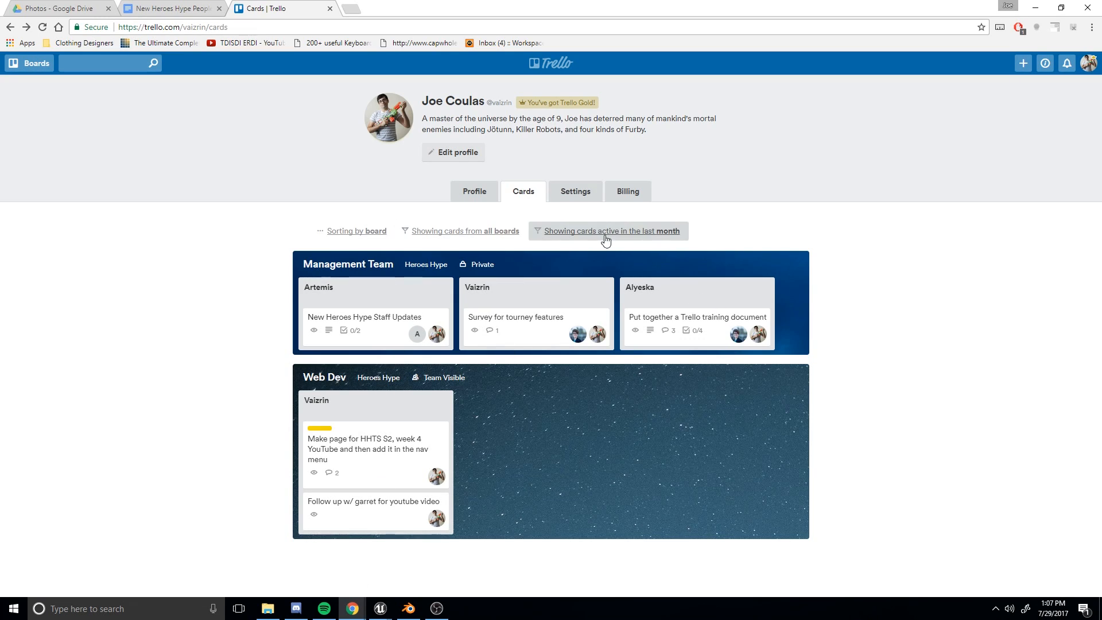
Step: Open the account settings and examine the account details, credentials, notification and accessibility options
{"action": "left_click", "coordinate": [582, 199]}
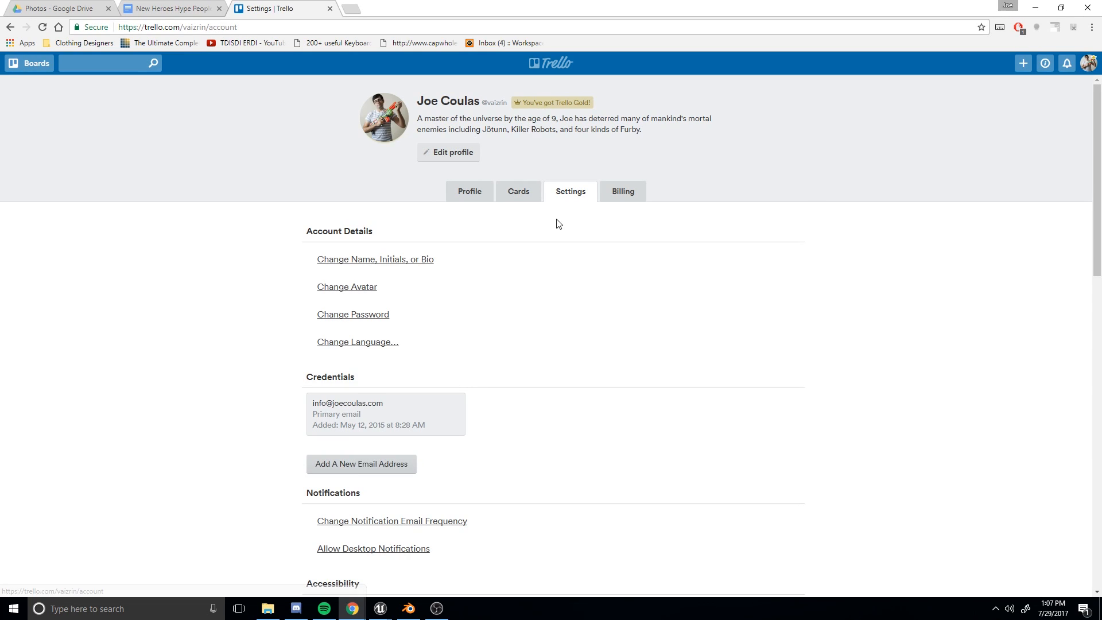
{"action": "scroll", "coordinate": [420, 215], "scroll_direction": "down", "scroll_amount": 3}
{"action": "scroll", "coordinate": [420, 215], "scroll_direction": "up", "scroll_amount": 2}
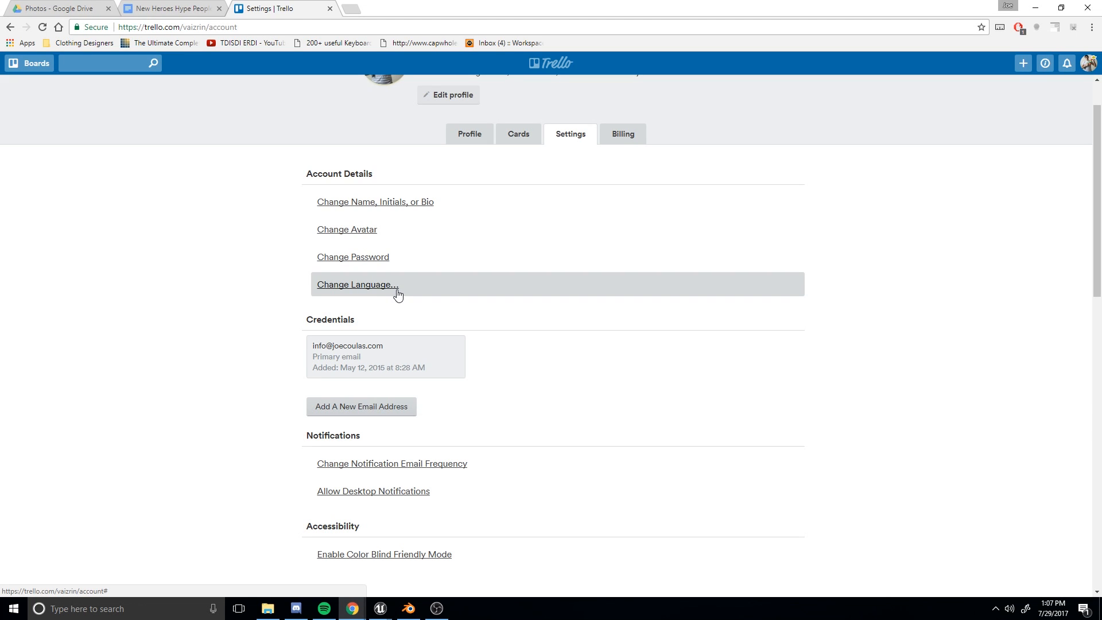
{"action": "scroll", "coordinate": [398, 299], "scroll_direction": "down", "scroll_amount": 2}
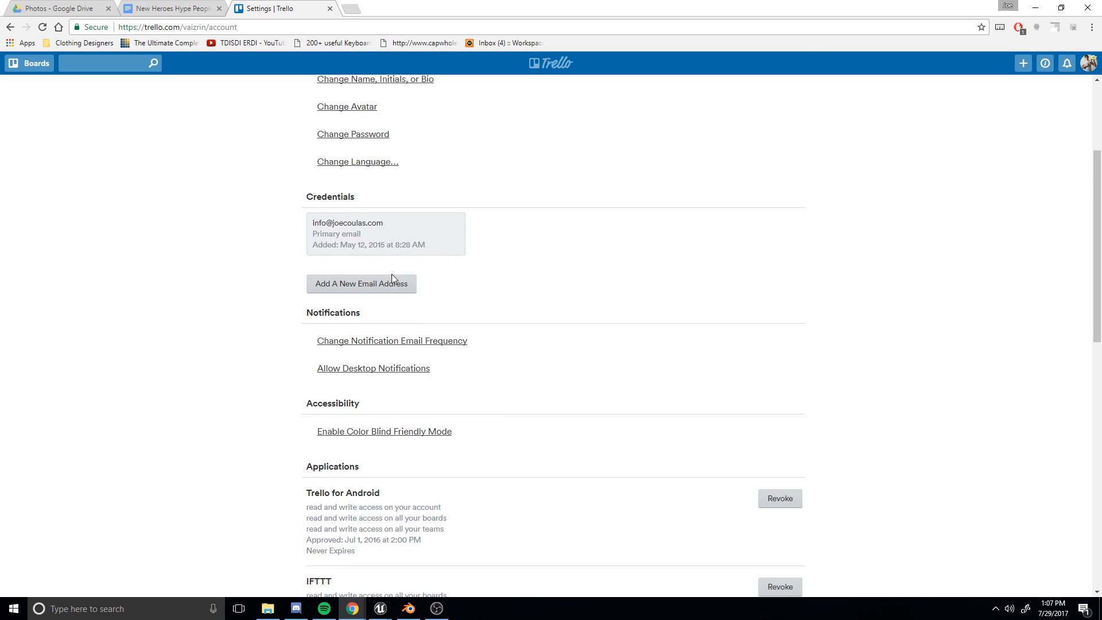
{"action": "scroll", "coordinate": [391, 274], "scroll_direction": "down", "scroll_amount": 3}
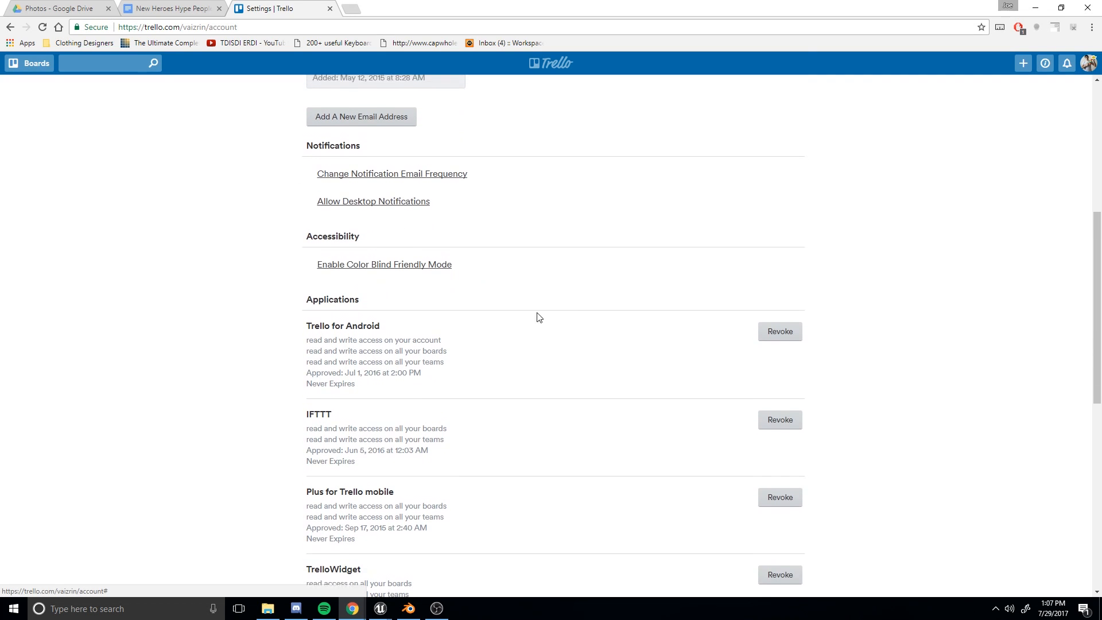
{"action": "scroll", "coordinate": [517, 320], "scroll_direction": "down", "scroll_amount": 2}
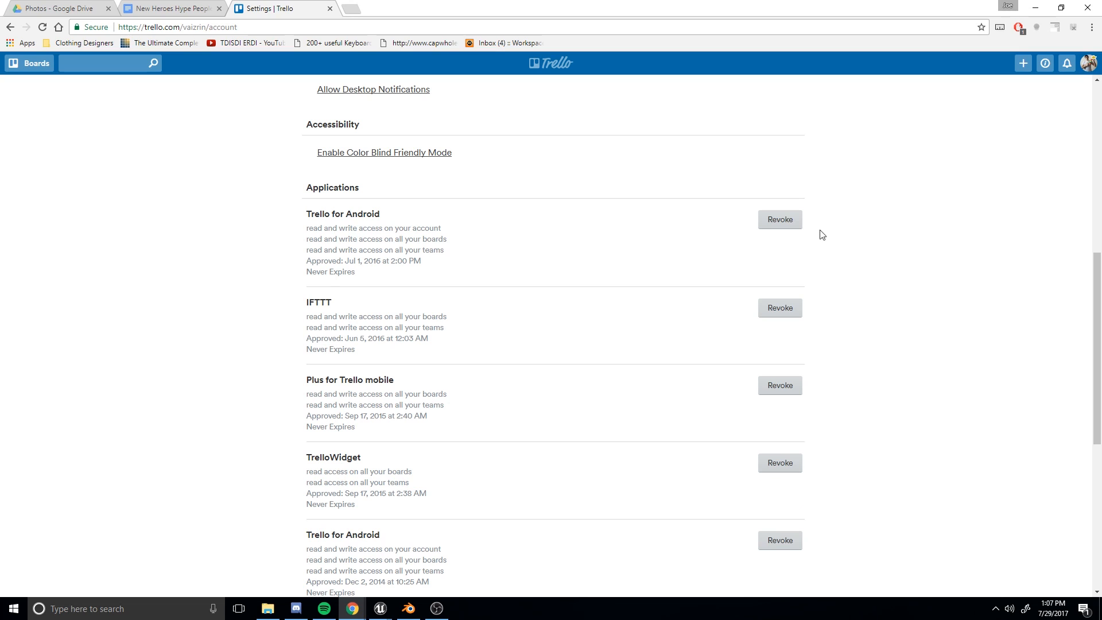
Step: Examine the connected applications and their access permissions, including IFTTT, and return to the account details
{"action": "scroll", "coordinate": [765, 345], "scroll_direction": "down", "scroll_amount": 1}
{"action": "scroll", "coordinate": [666, 388], "scroll_direction": "up", "scroll_amount": 3}
{"action": "left_click_drag", "start_coordinate": [333, 245], "coordinate": [410, 285]}
{"action": "left_click", "coordinate": [383, 305]}
{"action": "scroll", "coordinate": [382, 306], "scroll_direction": "down", "scroll_amount": 1}
{"action": "left_click_drag", "start_coordinate": [309, 302], "coordinate": [352, 307]}
{"action": "left_click", "coordinate": [358, 308]}
{"action": "double_click", "coordinate": [308, 303]}
{"action": "left_click", "coordinate": [309, 302]}
{"action": "scroll", "coordinate": [382, 306], "scroll_direction": "down", "scroll_amount": 4}
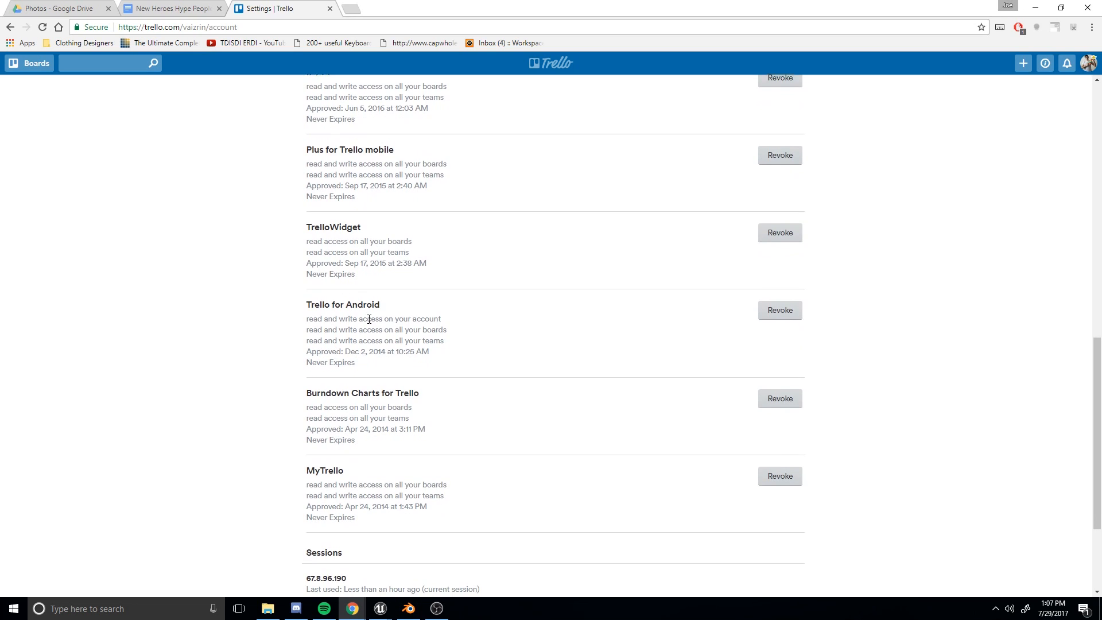
{"action": "scroll", "coordinate": [381, 369], "scroll_direction": "down", "scroll_amount": 2}
{"action": "scroll", "coordinate": [394, 374], "scroll_direction": "up", "scroll_amount": 10}
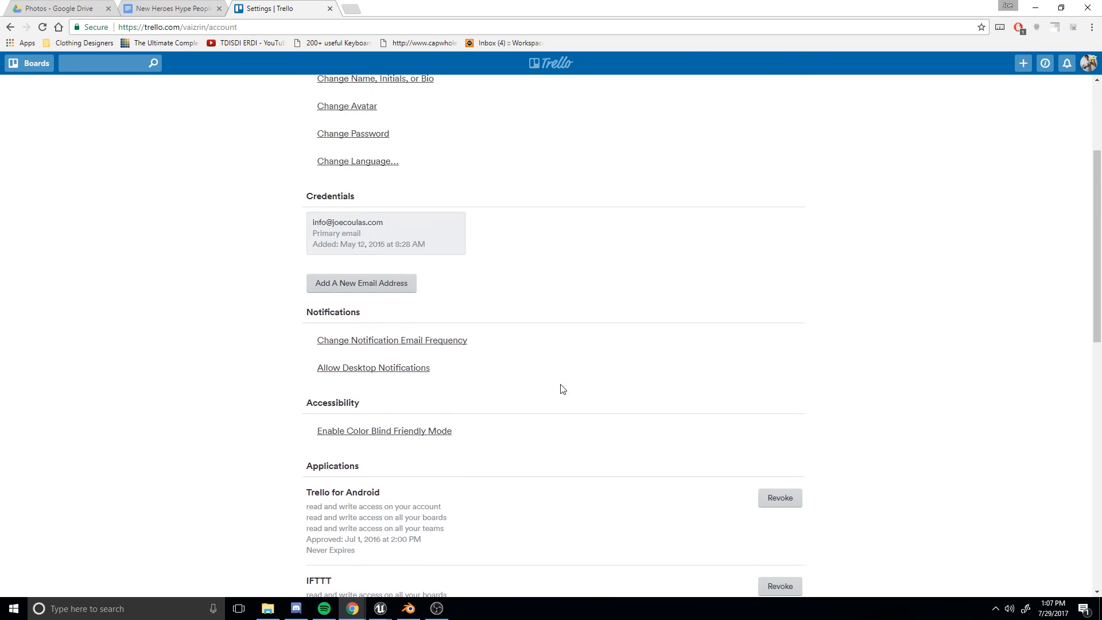
{"action": "scroll", "coordinate": [563, 389], "scroll_direction": "up", "scroll_amount": 4}
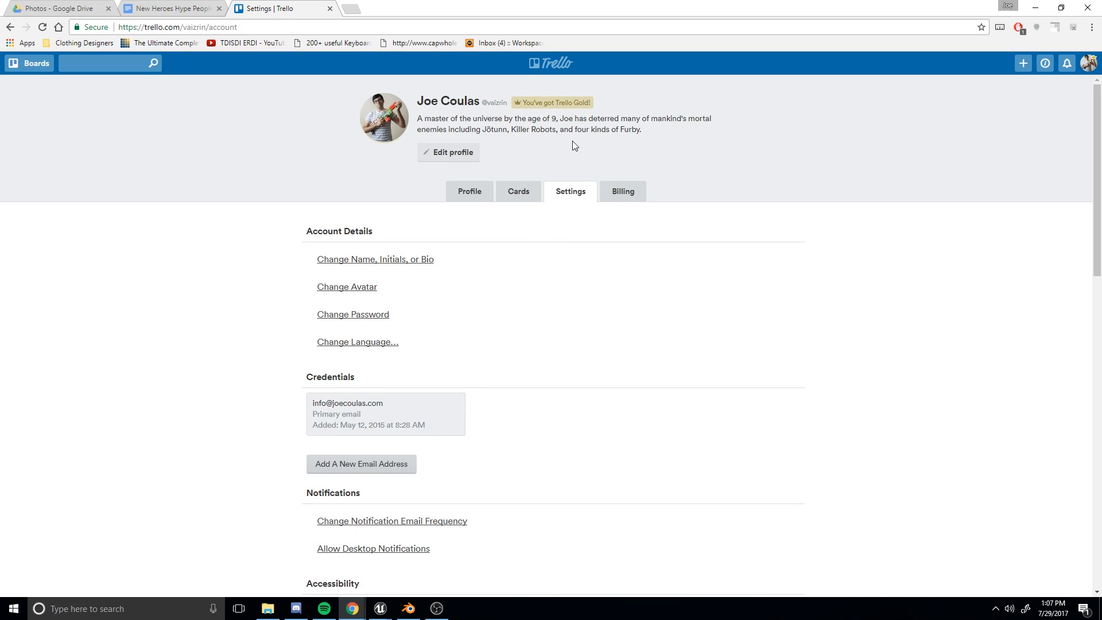
Step: Open the keyboard shortcuts reference and read through it, highlighting the Focus Search Box entry
{"action": "left_click", "coordinate": [1088, 63]}
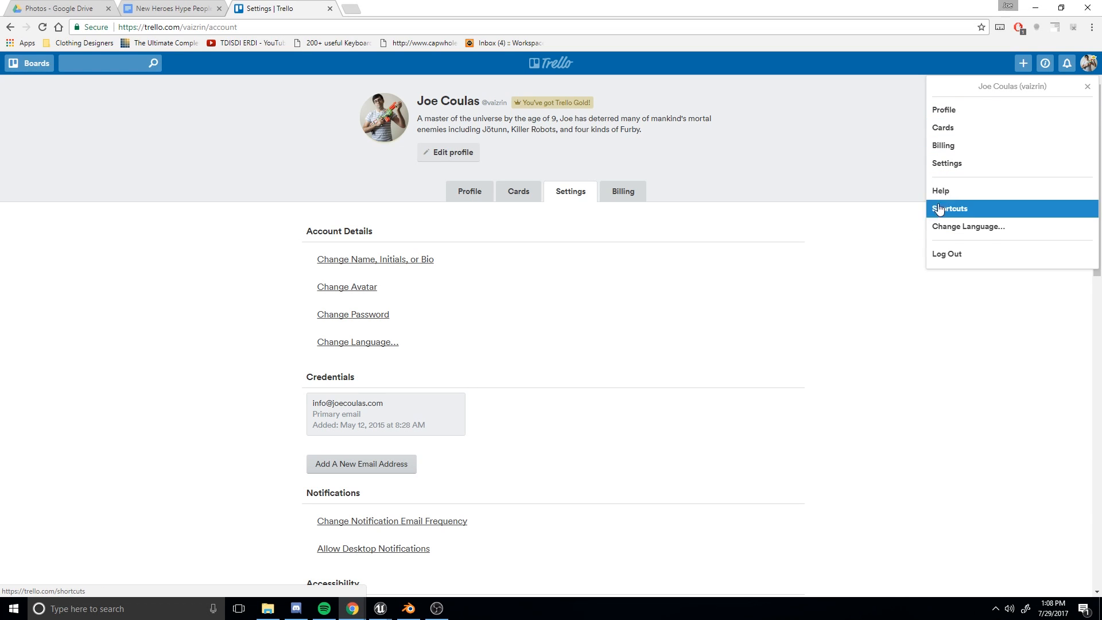
{"action": "left_click", "coordinate": [999, 212]}
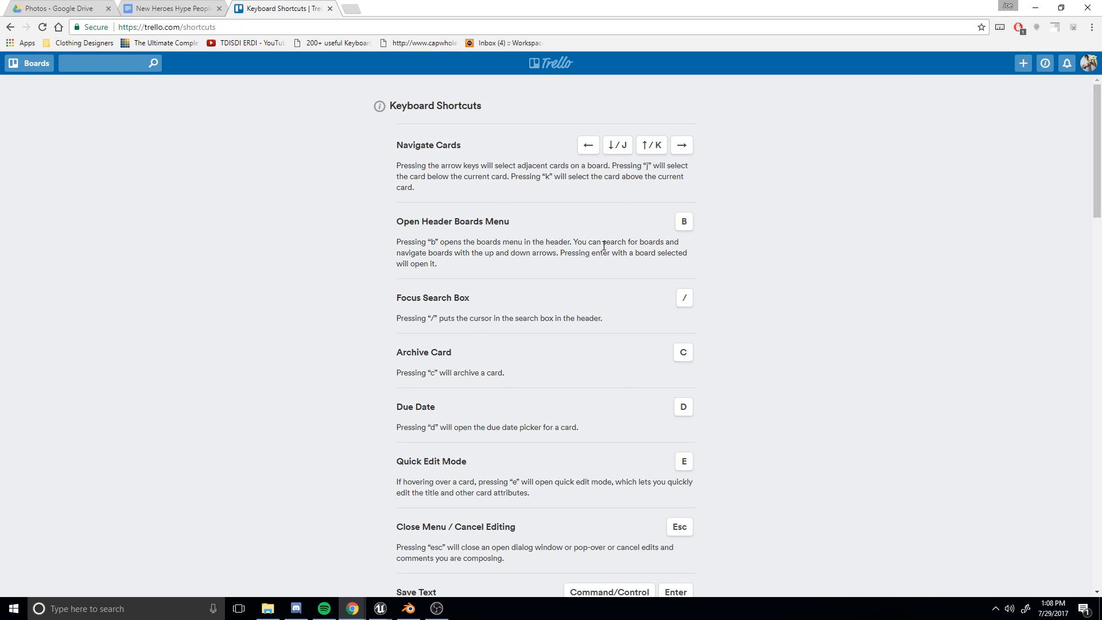
{"action": "scroll", "coordinate": [769, 379], "scroll_direction": "down", "scroll_amount": 3}
{"action": "scroll", "coordinate": [746, 402], "scroll_direction": "up", "scroll_amount": 3}
{"action": "left_click_drag", "start_coordinate": [371, 304], "coordinate": [610, 300]}
{"action": "left_click", "coordinate": [626, 299]}
Step: Look at the options for creating a board, personal team or business team, and close them
{"action": "left_click", "coordinate": [1024, 63]}
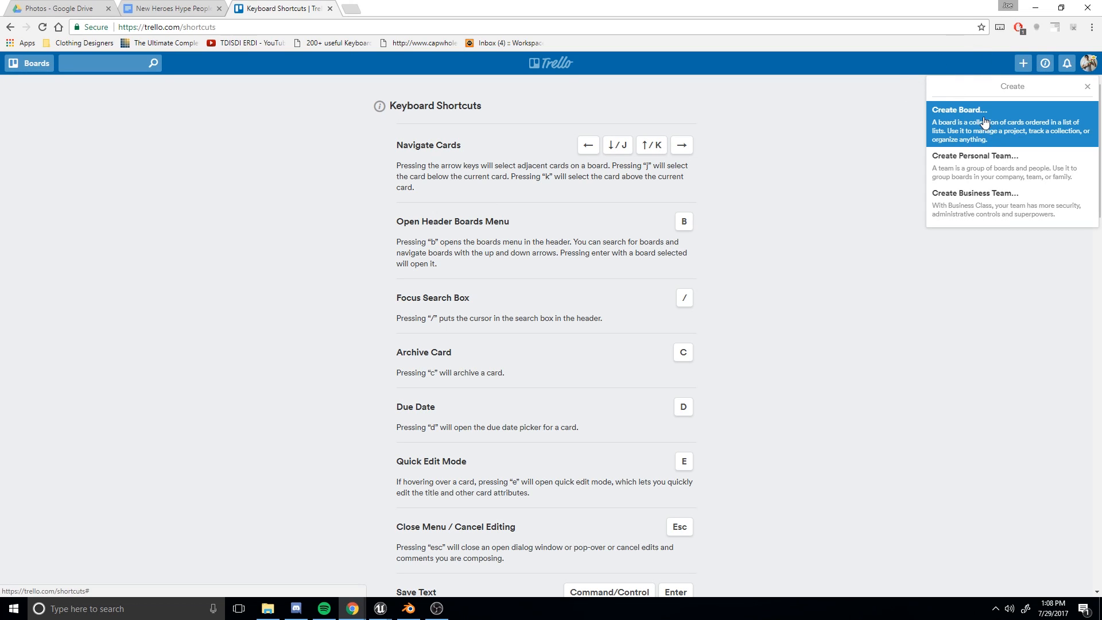
{"action": "left_click", "coordinate": [1021, 68]}
{"action": "left_click", "coordinate": [1017, 67]}
{"action": "left_click", "coordinate": [1023, 63]}
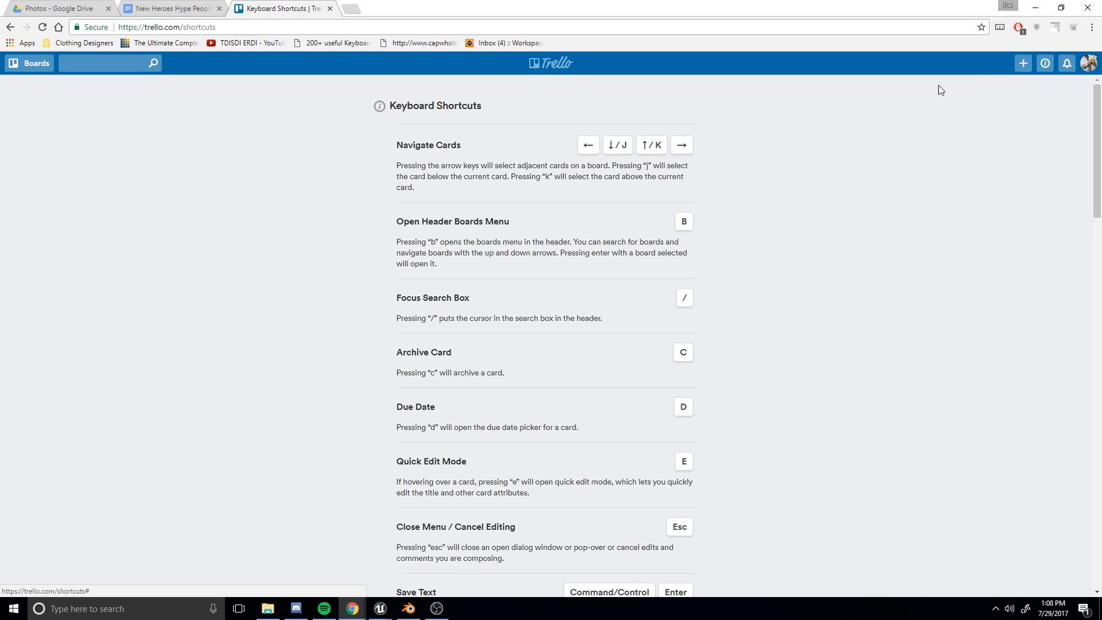
Step: View the recent notifications and close the list
{"action": "left_click", "coordinate": [1067, 64]}
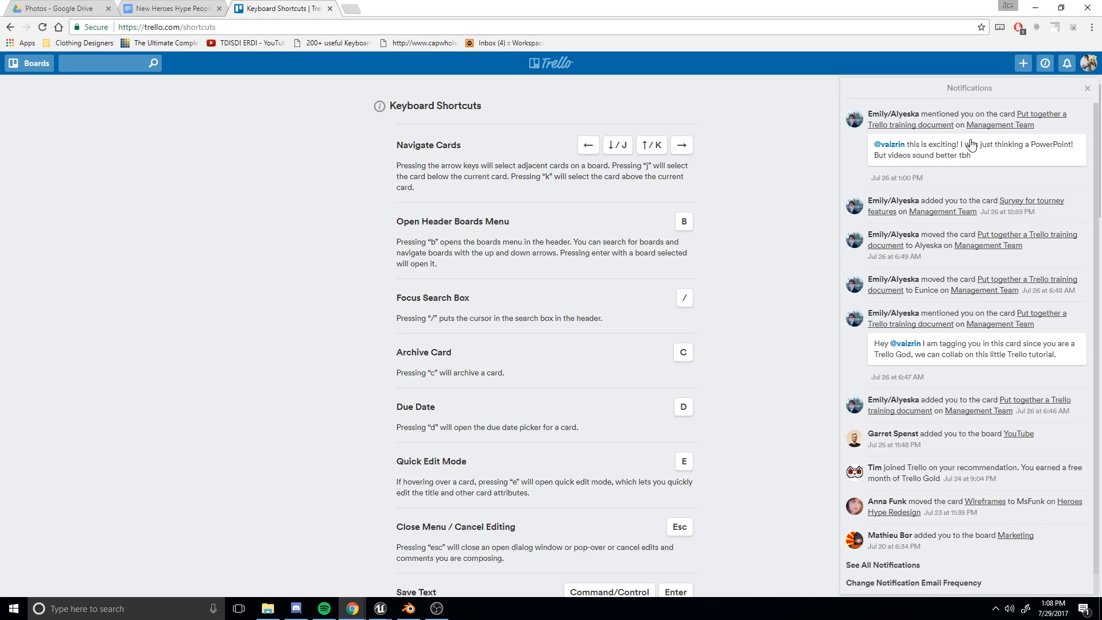
{"action": "left_click", "coordinate": [1065, 66]}
{"action": "left_click", "coordinate": [1065, 66]}
{"action": "left_click", "coordinate": [1064, 66]}
{"action": "left_click", "coordinate": [1065, 66]}
{"action": "left_click", "coordinate": [735, 124]}
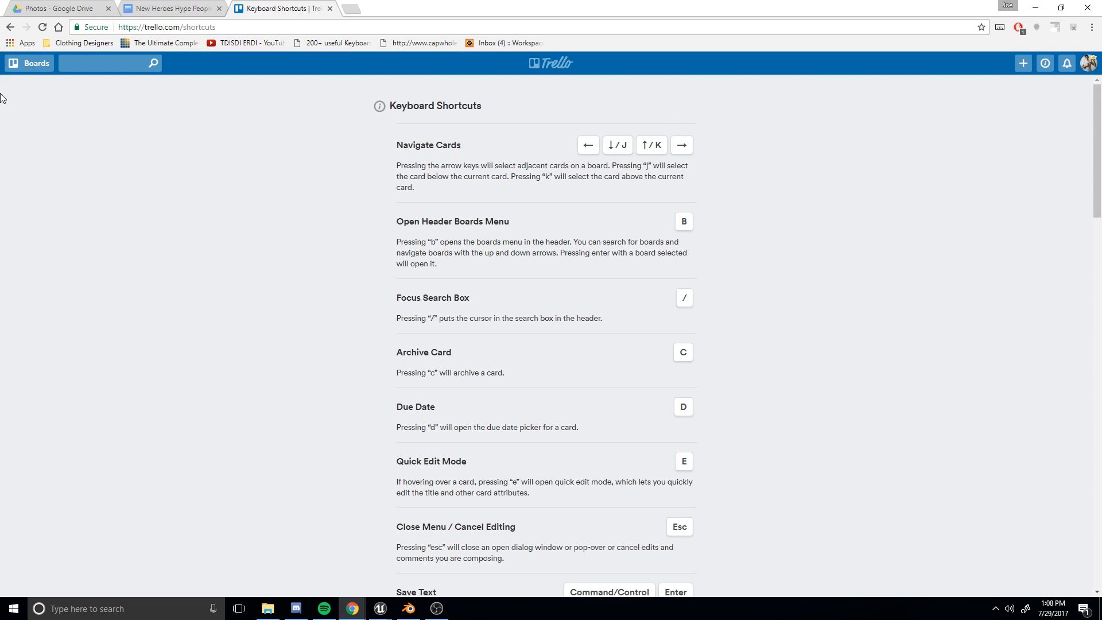
Step: Open the Fun House board of the Makers team and look at the editing option of its board name
{"action": "left_click", "coordinate": [31, 63]}
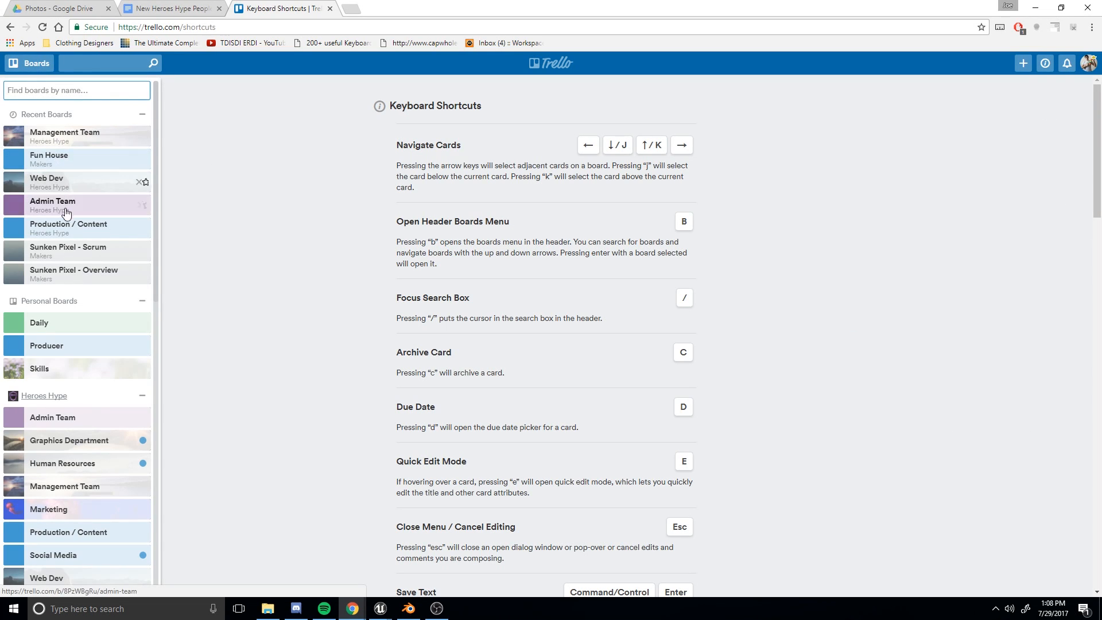
{"action": "left_click", "coordinate": [90, 160]}
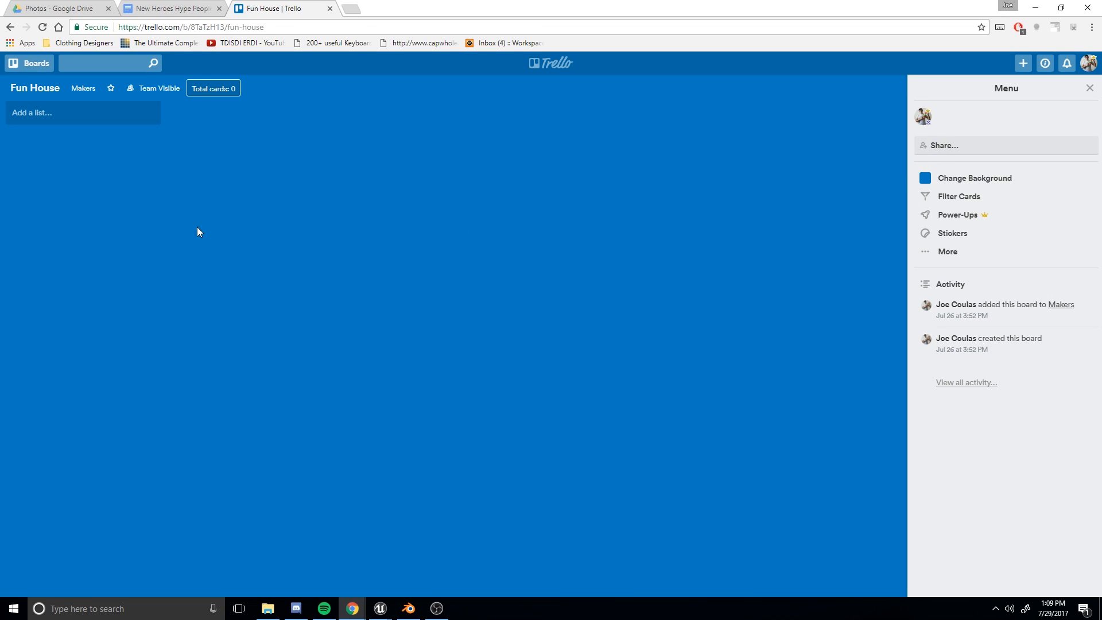
{"action": "left_click", "coordinate": [31, 90]}
{"action": "left_click", "coordinate": [31, 90]}
{"action": "left_click", "coordinate": [31, 90]}
{"action": "left_click", "coordinate": [31, 91]}
{"action": "left_click", "coordinate": [31, 90]}
{"action": "left_click", "coordinate": [52, 90]}
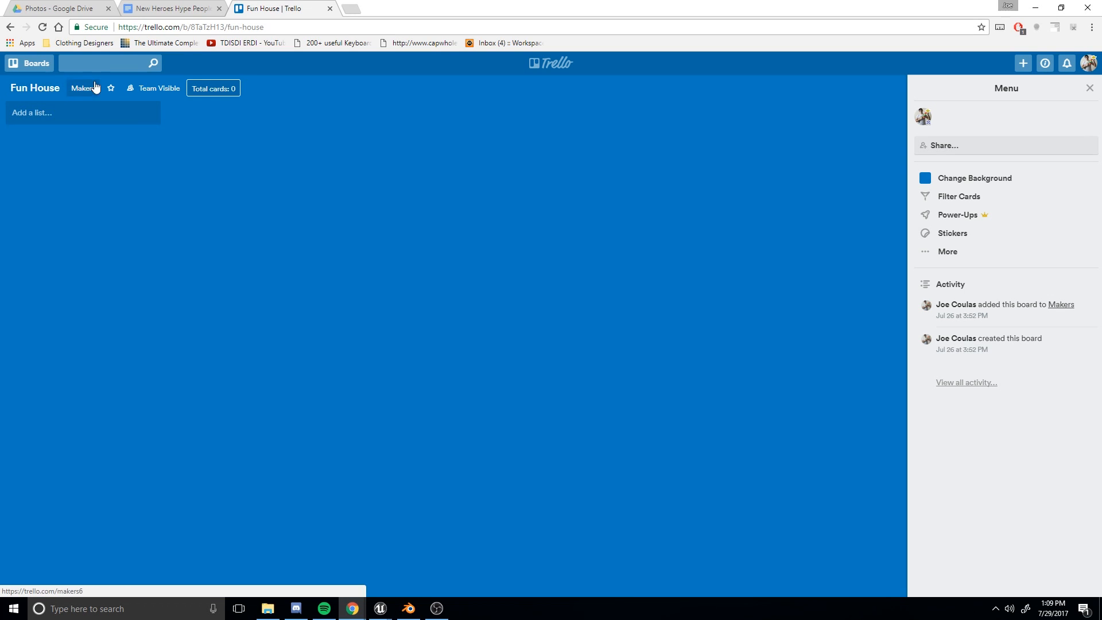
Step: View the team options of the Fun House board and try out its star setting
{"action": "left_click", "coordinate": [86, 96]}
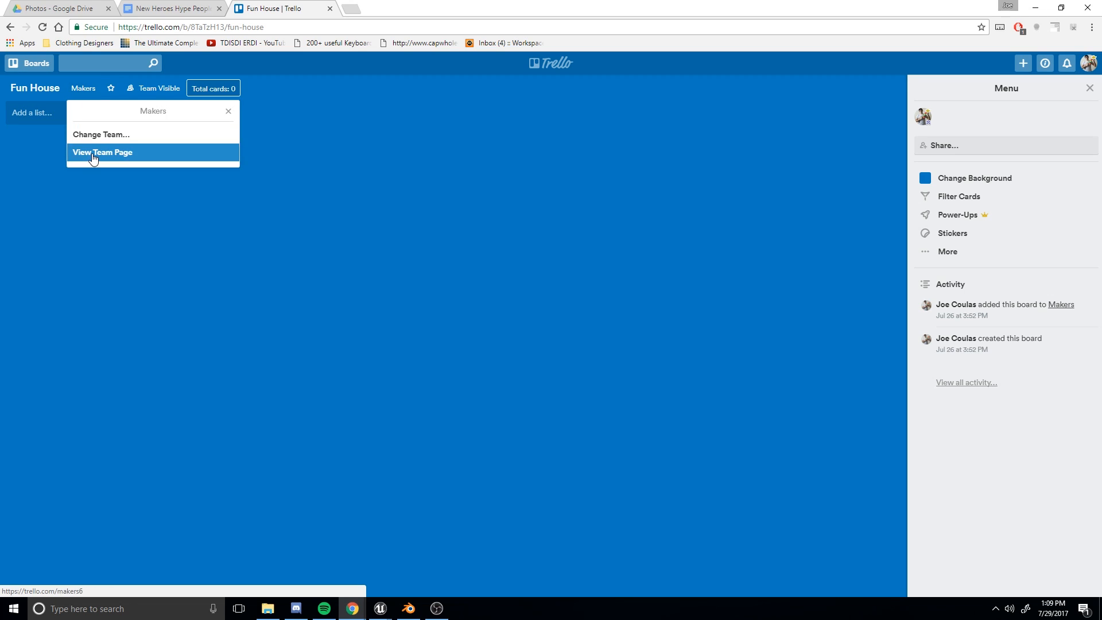
{"action": "left_click", "coordinate": [87, 93]}
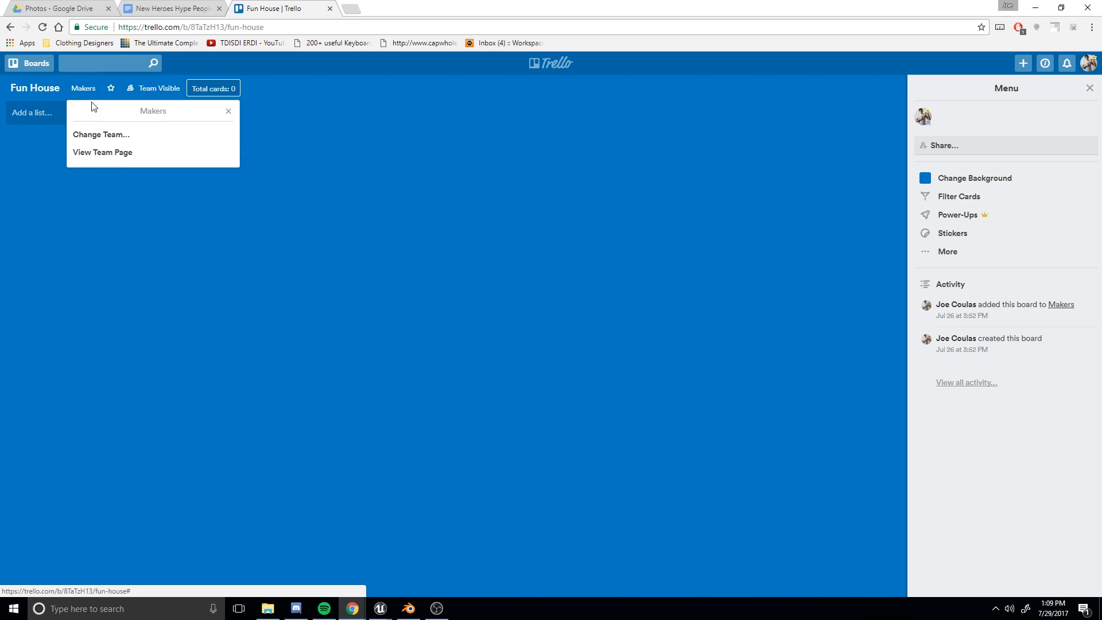
{"action": "left_click", "coordinate": [113, 202]}
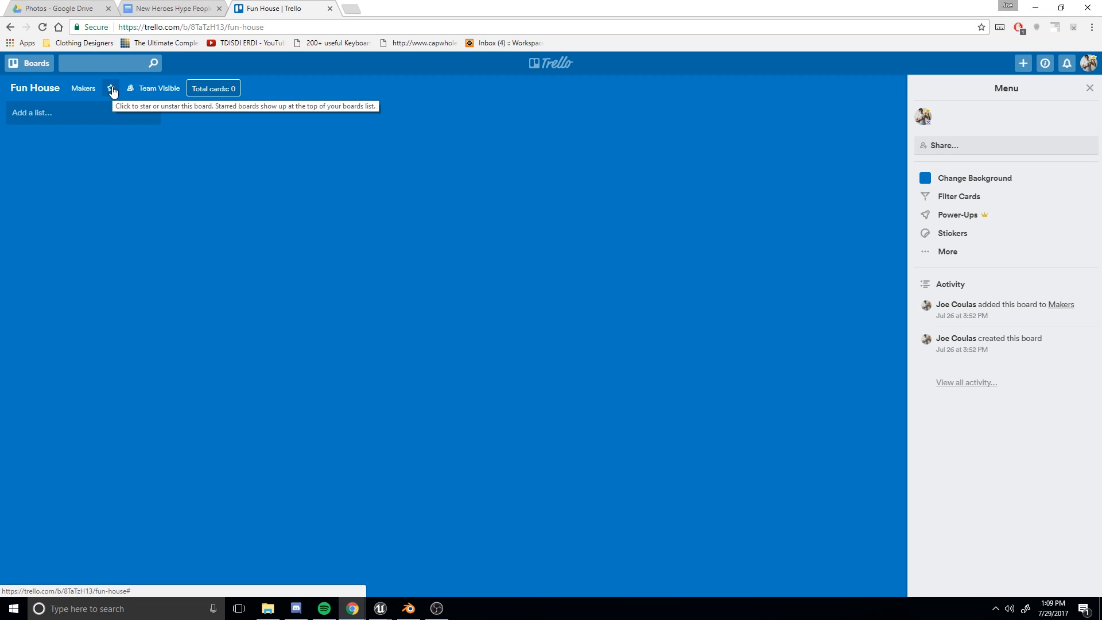
{"action": "left_click", "coordinate": [111, 90]}
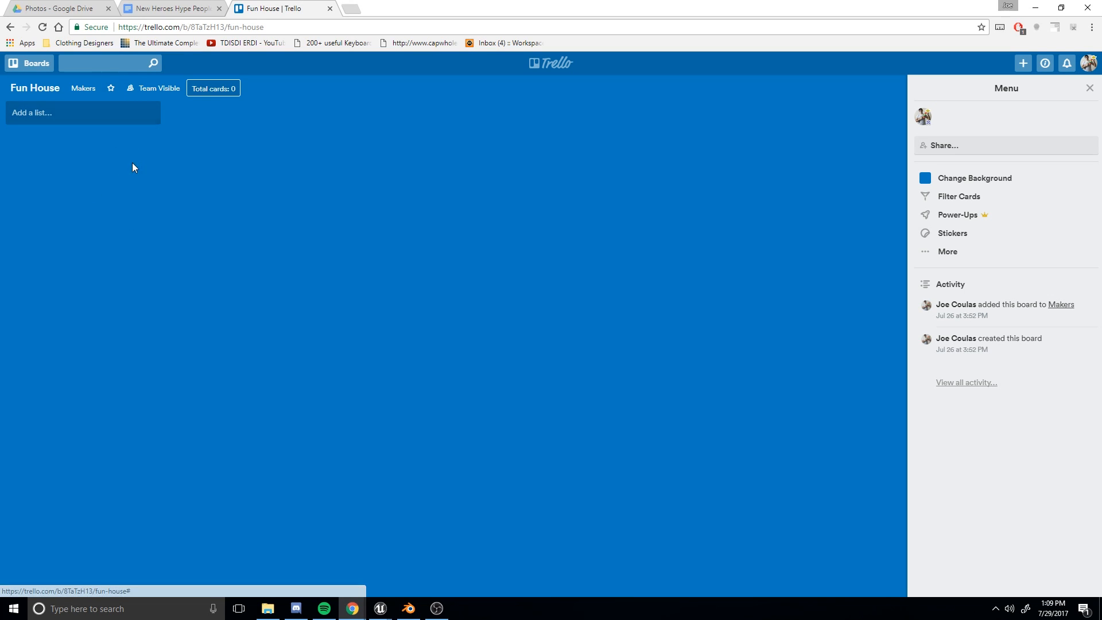
Step: View the visibility options of the Fun House board and close them without choosing one
{"action": "left_click", "coordinate": [112, 89]}
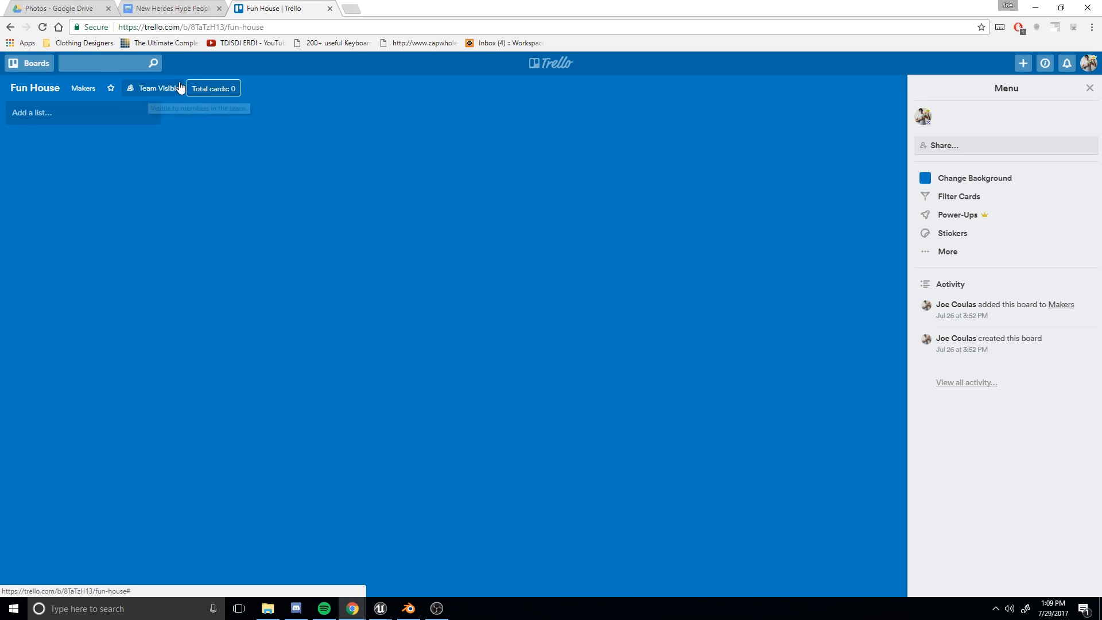
{"action": "left_click", "coordinate": [140, 90]}
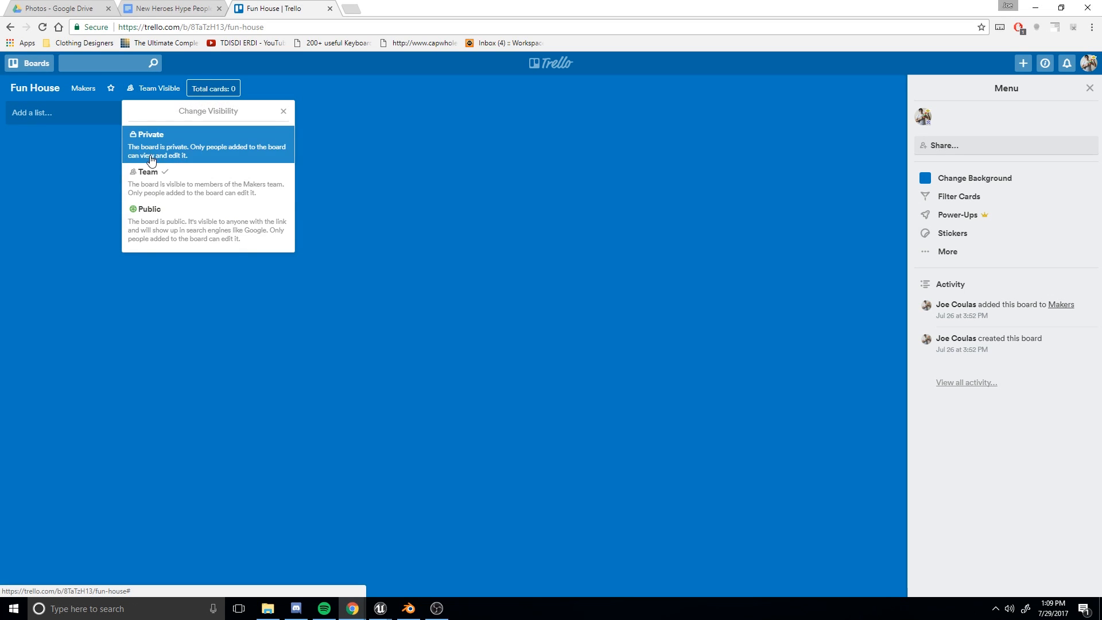
{"action": "left_click", "coordinate": [40, 194]}
Step: Add a list named Resources to the Fun House board and finish adding lists
{"action": "left_click", "coordinate": [77, 114]}
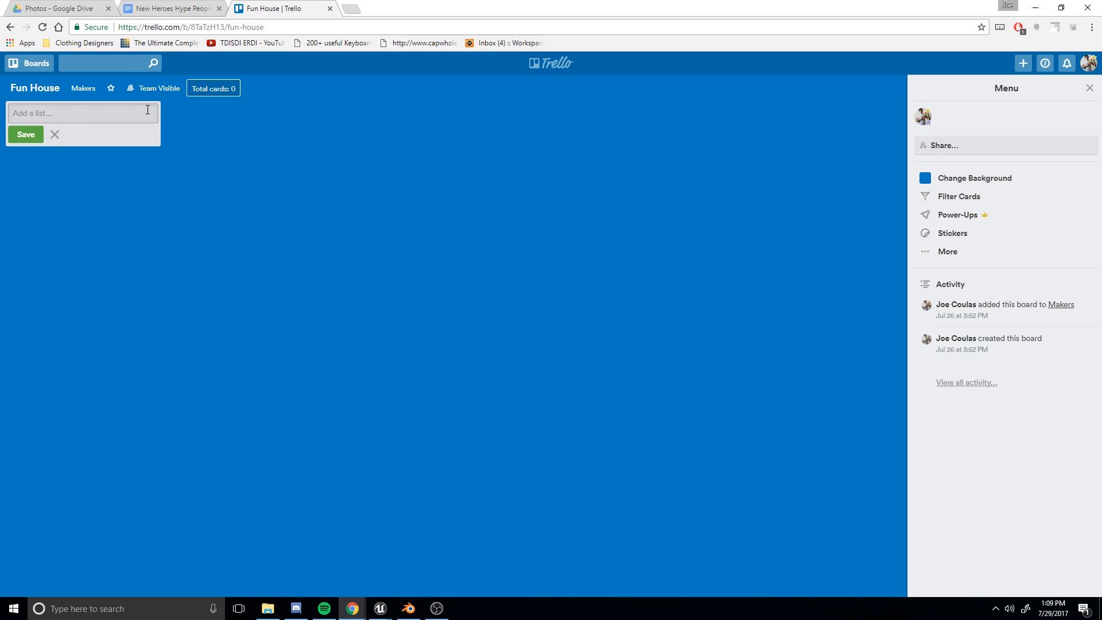
{"action": "type", "text": "Resource"}
{"action": "key", "text": "Return"}
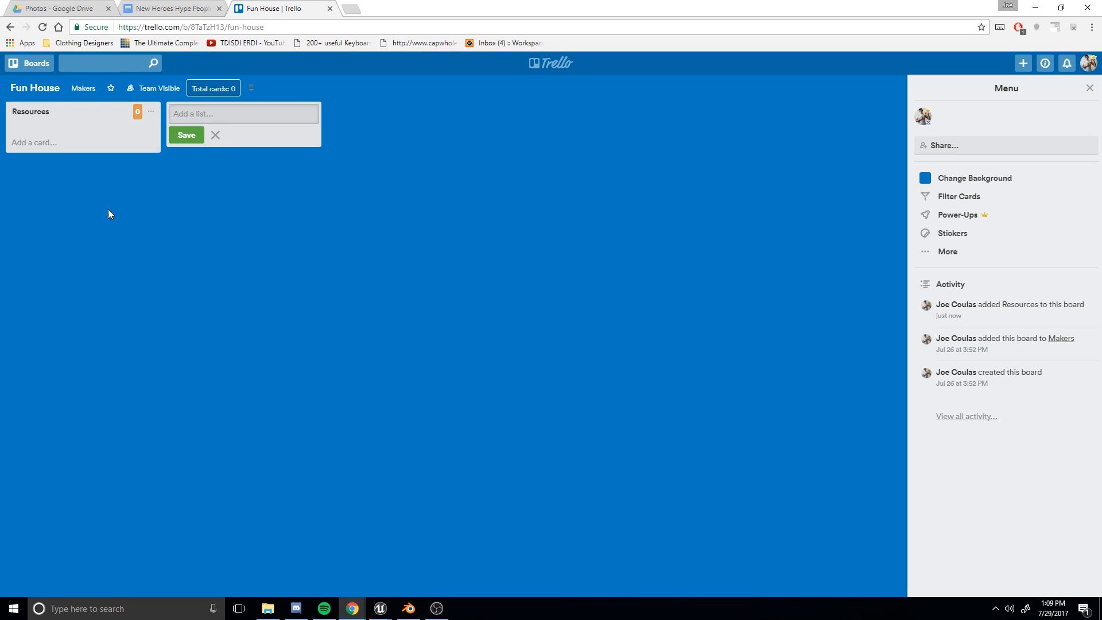
{"action": "left_click", "coordinate": [107, 212]}
{"action": "left_click", "coordinate": [86, 111]}
{"action": "left_click", "coordinate": [83, 205]}
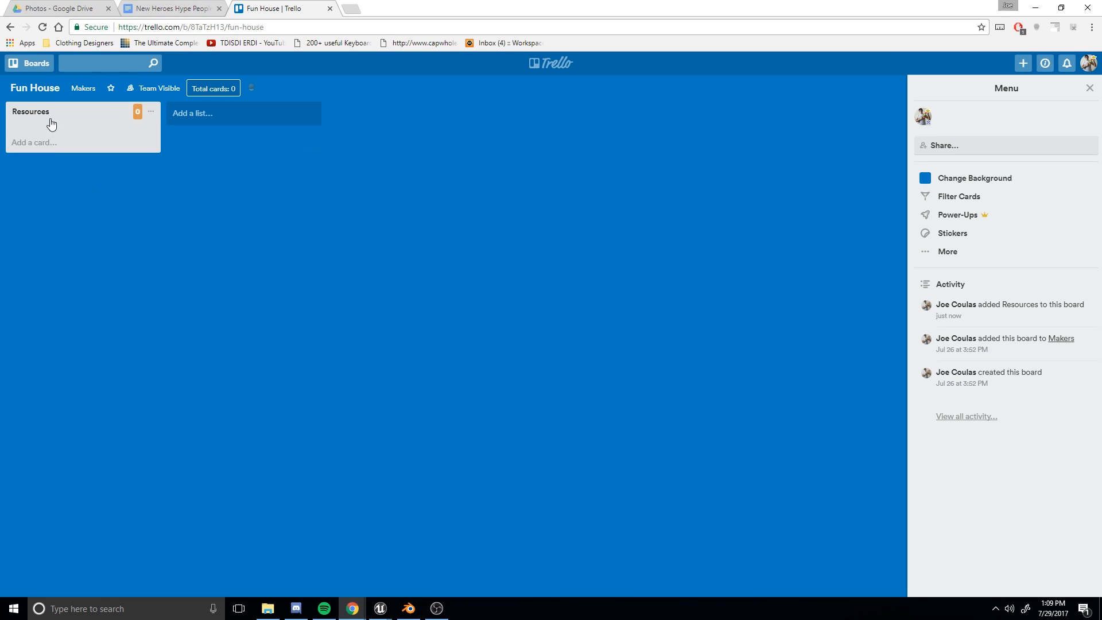
Step: Add a card named Google Docs to the Resources list, then look at its details and close it
{"action": "left_click", "coordinate": [53, 140]}
{"action": "type", "text": "Google Docs"}
{"action": "key", "text": "Return"}
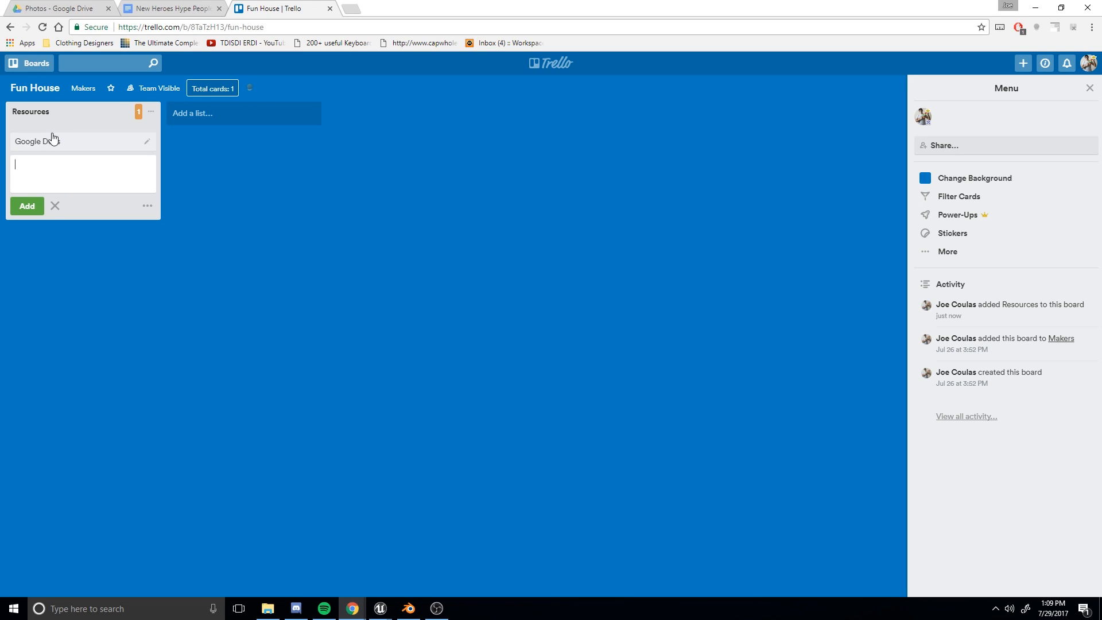
{"action": "left_click", "coordinate": [56, 141]}
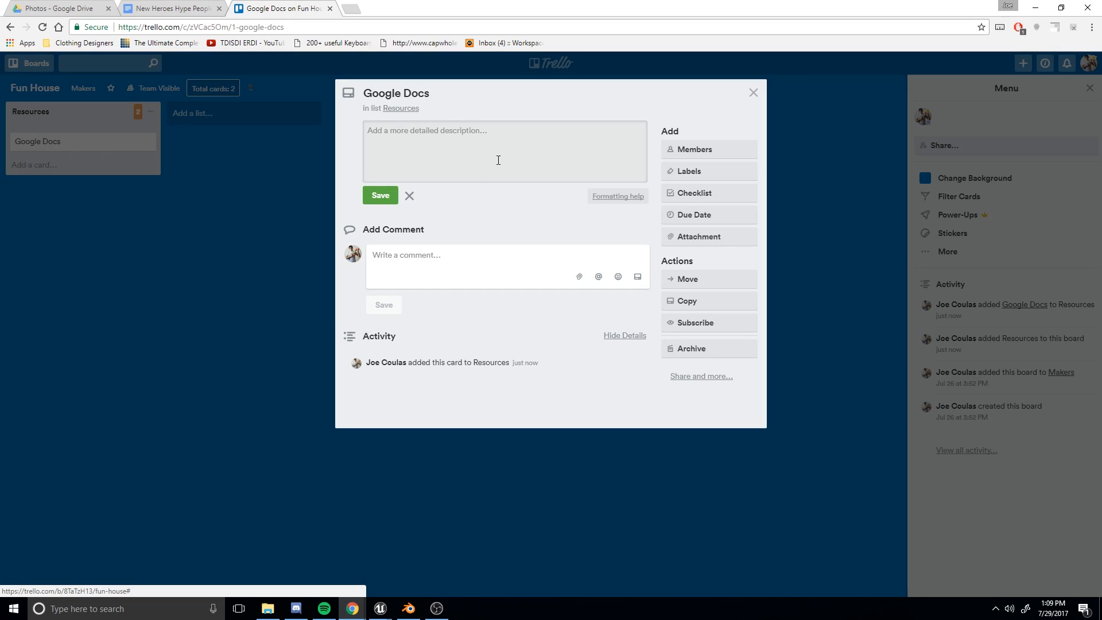
{"action": "left_click", "coordinate": [157, 243]}
{"action": "left_click", "coordinate": [156, 242]}
Step: Add a card named Trello Ticket Templates below Google Docs in the Resources list
{"action": "left_click", "coordinate": [40, 166]}
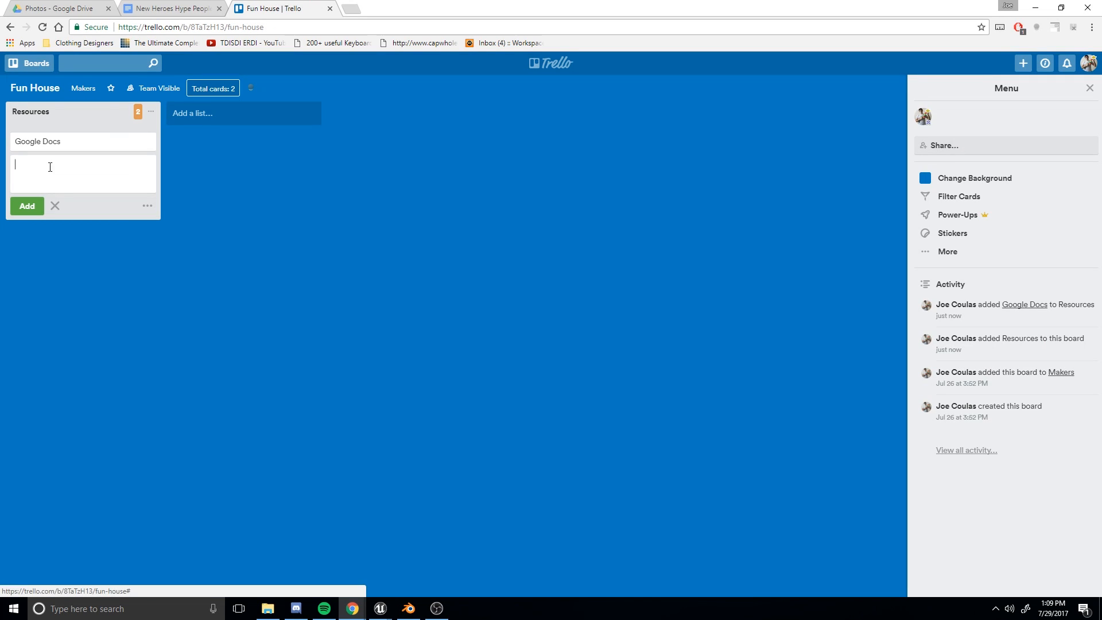
{"action": "type", "text": "Trello T"}
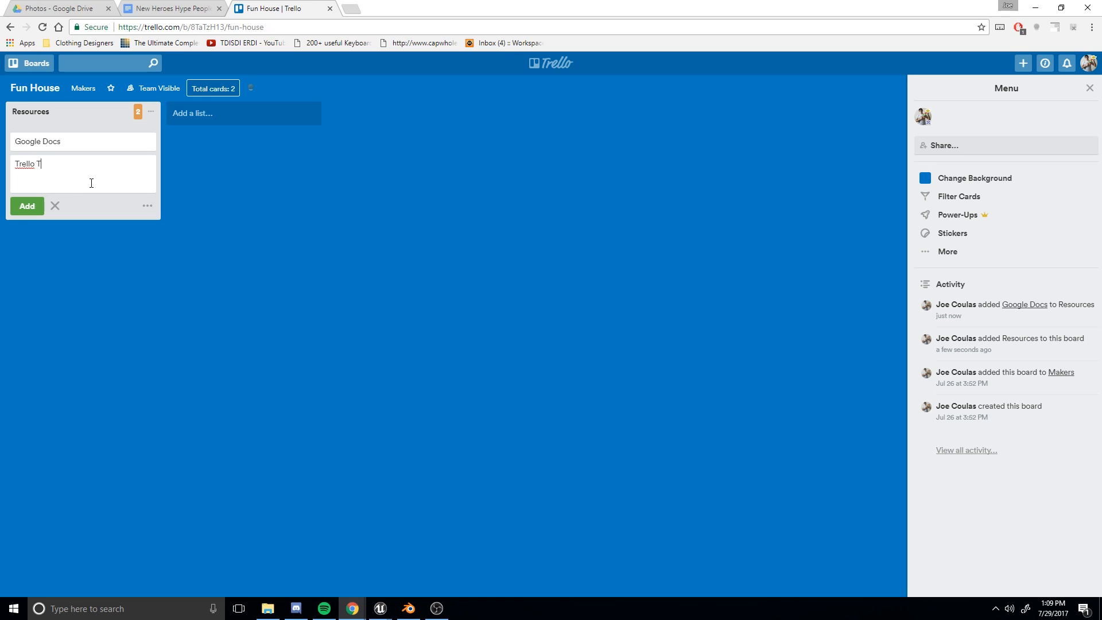
{"action": "type", "text": "icket Templates"}
{"action": "key", "text": "Return"}
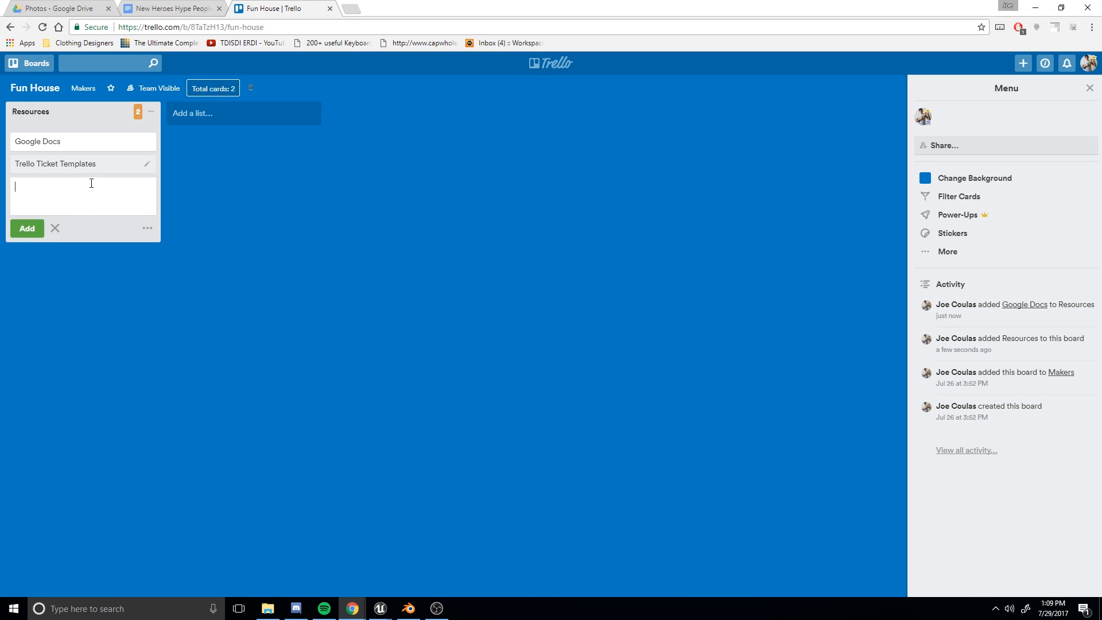
Step: Add a checklist titled New Hire Update Process to the Trello Ticket Templates card
{"action": "left_click", "coordinate": [54, 167]}
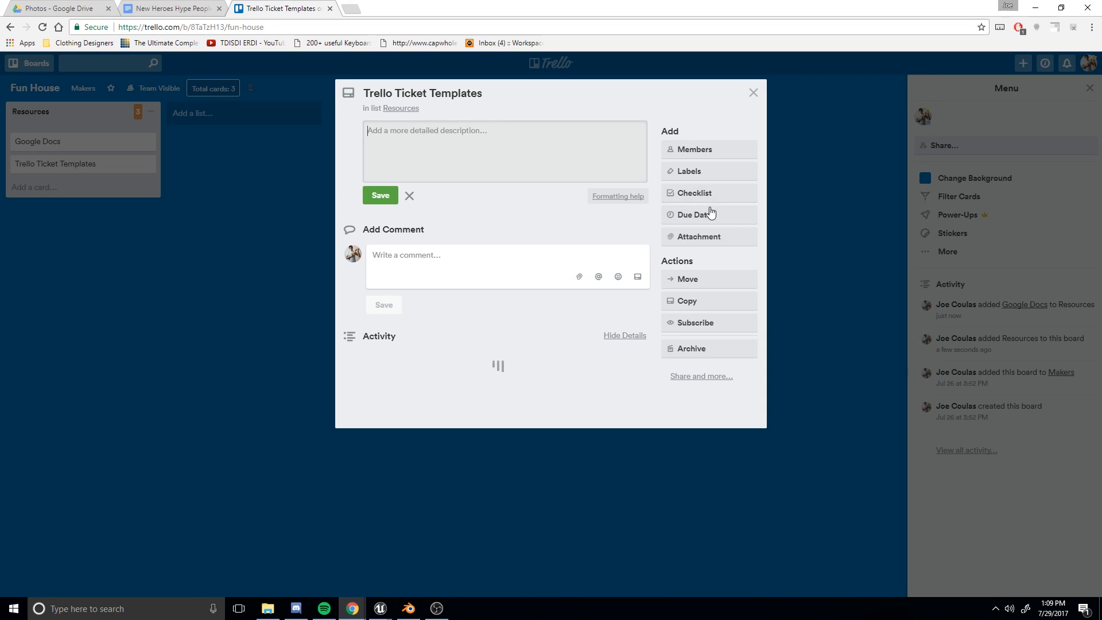
{"action": "left_click", "coordinate": [712, 196]}
{"action": "key", "text": "BackSpace"}
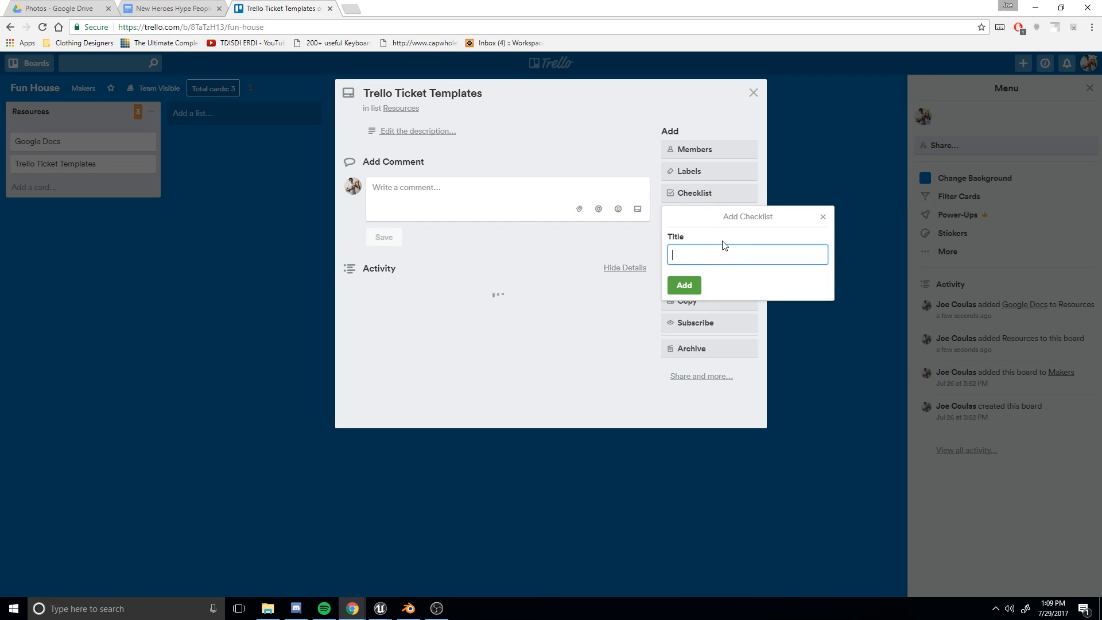
{"action": "type", "text": "New Hire Update Process"}
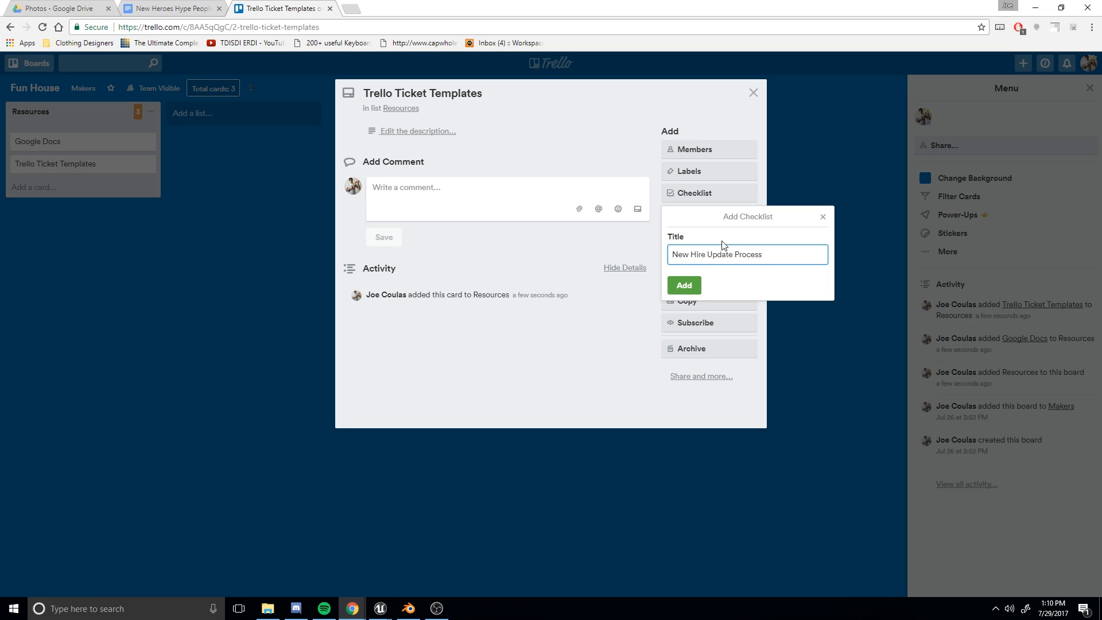
{"action": "left_click", "coordinate": [685, 286]}
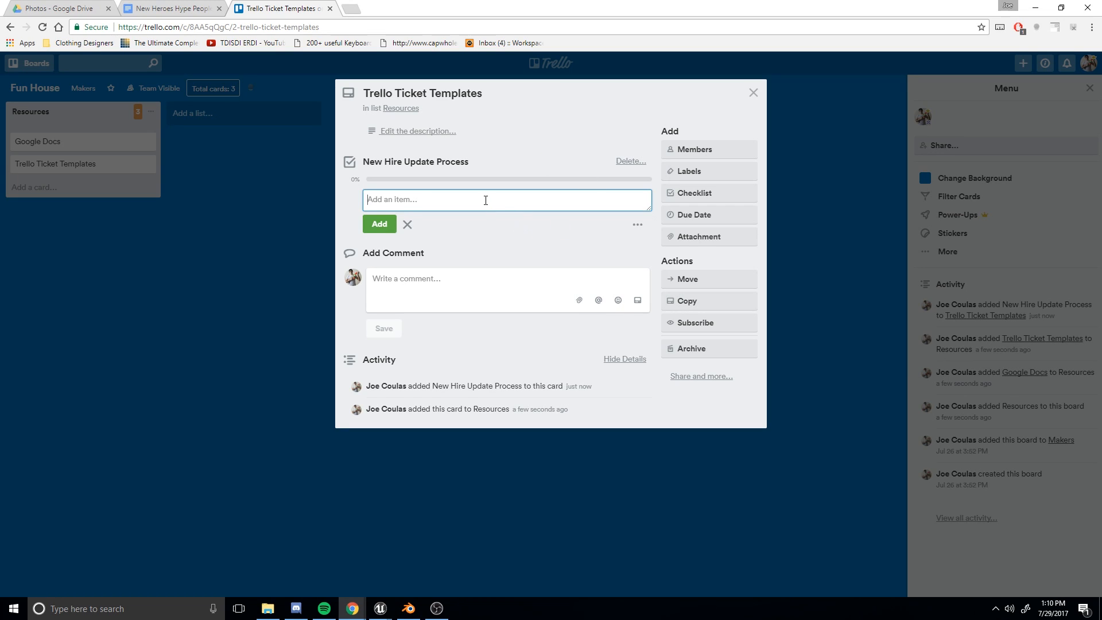
Step: Add the items Get Bio, Get Photo, Make photo 1200x1200 and Upload to website to the New Hire Update Process checklist
{"action": "type", "text": "Get Bio"}
{"action": "key", "text": "Return"}
{"action": "type", "text": "Get Photo"}
{"action": "key", "text": "Return"}
{"action": "type", "text": "Make "}
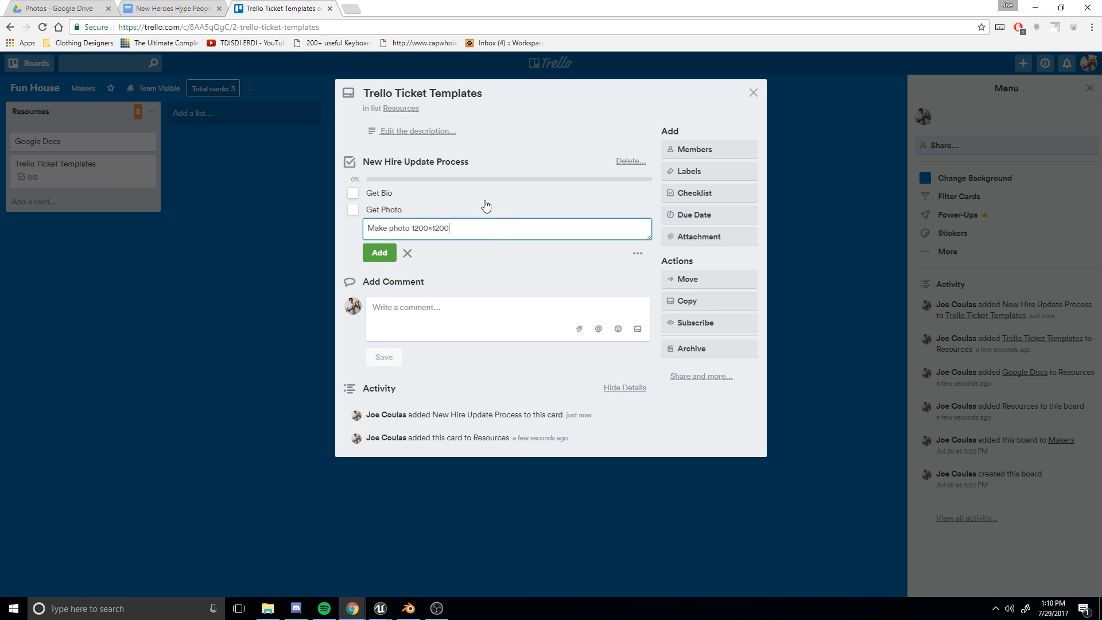
{"action": "type", "text": "photo 1200x1200"}
{"action": "key", "text": "Return"}
{"action": "type", "text": "Upload to webs"}
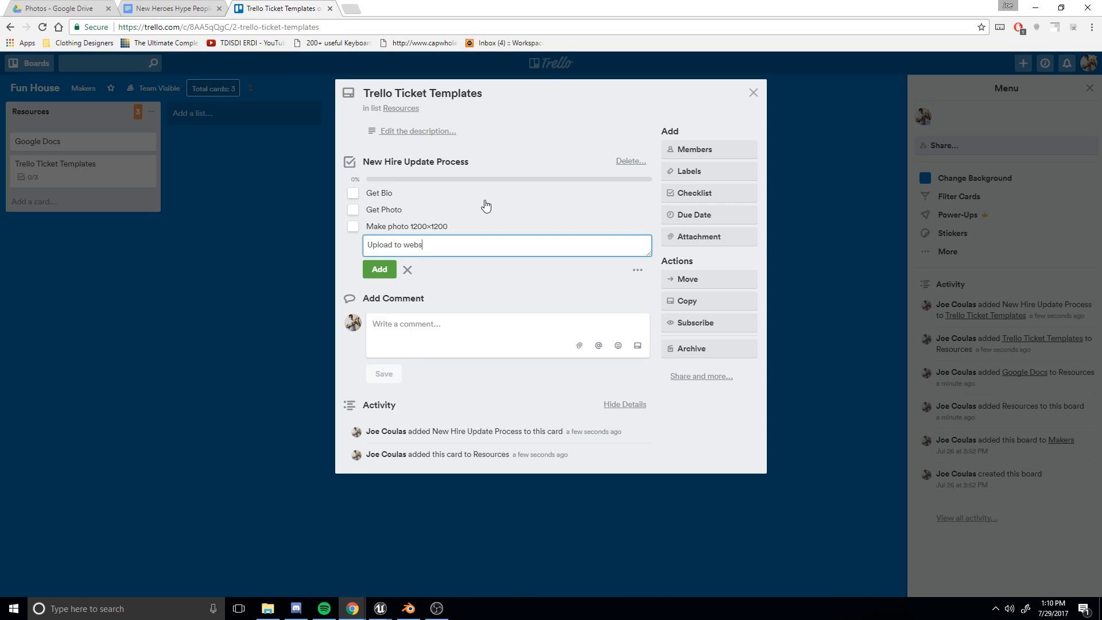
{"action": "type", "text": "ite"}
{"action": "key", "text": "Return"}
Step: Complete the checklist with the items Create new team member on website and Publish, then close the card
{"action": "type", "text": "Create new team member"}
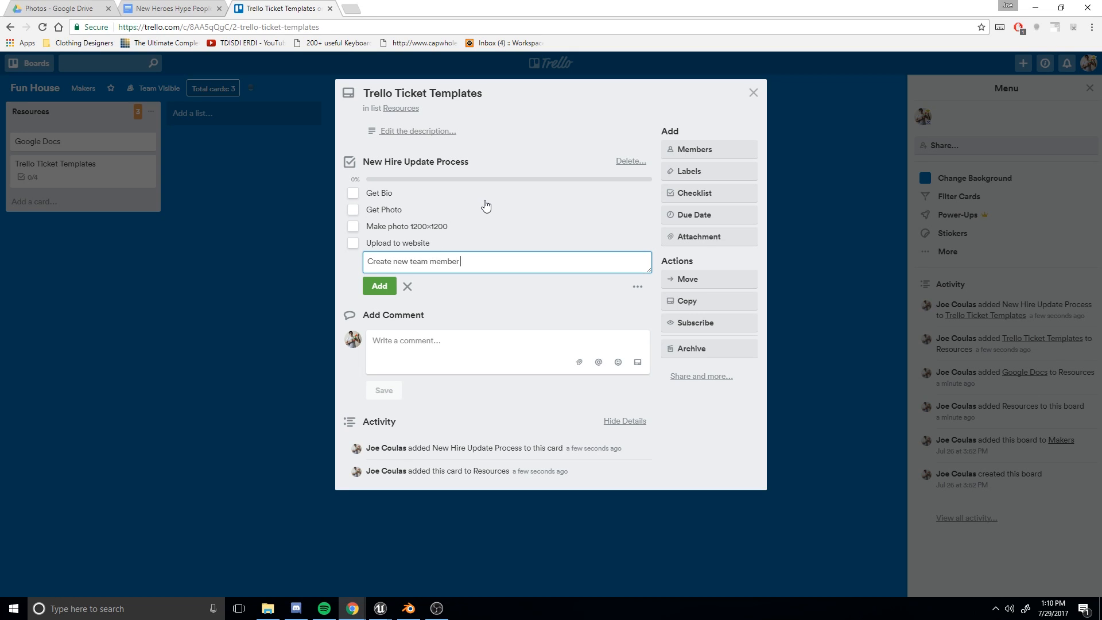
{"action": "key", "text": "Return"}
{"action": "type", "text": "U"}
{"action": "key", "text": "BackSpace"}
{"action": "type", "text": "Pub"}
{"action": "key", "text": "Return"}
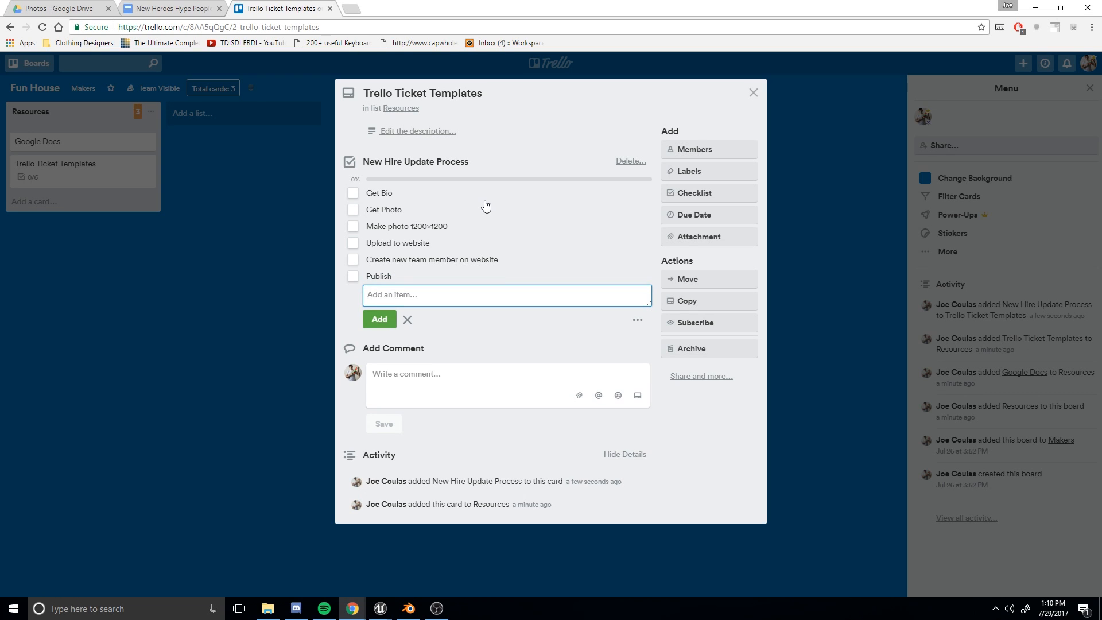
{"action": "left_click", "coordinate": [33, 322]}
{"action": "left_click", "coordinate": [41, 367]}
{"action": "left_click", "coordinate": [77, 165]}
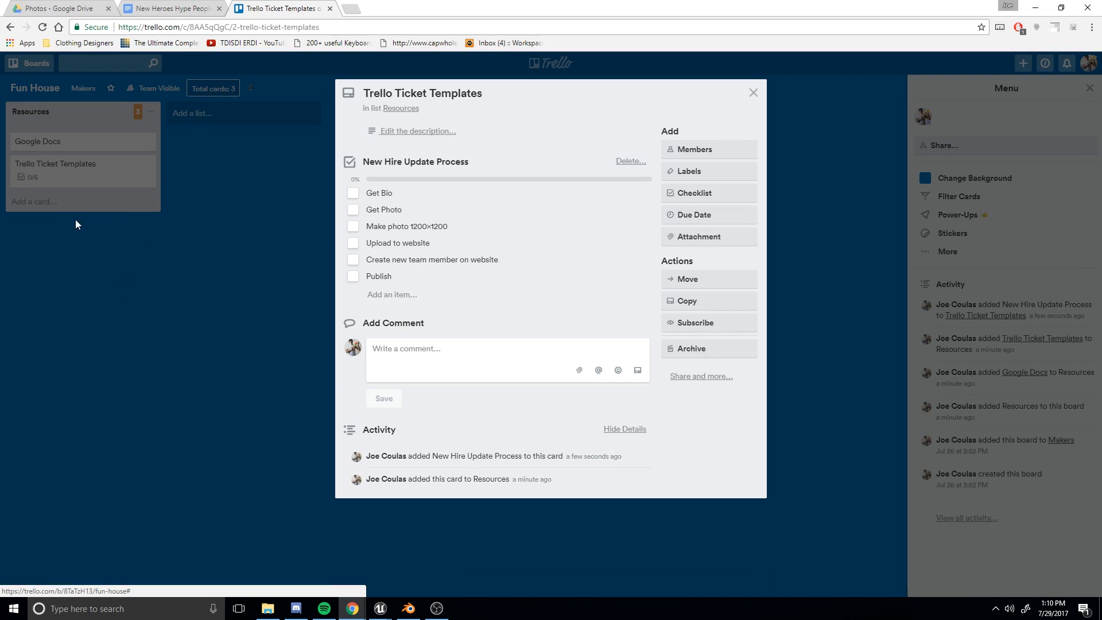
Step: Copy the Trello Ticket Templates card with its checklist within Resources, titled New Hire - followed by the hire's name, and close the original card
{"action": "left_click", "coordinate": [64, 167]}
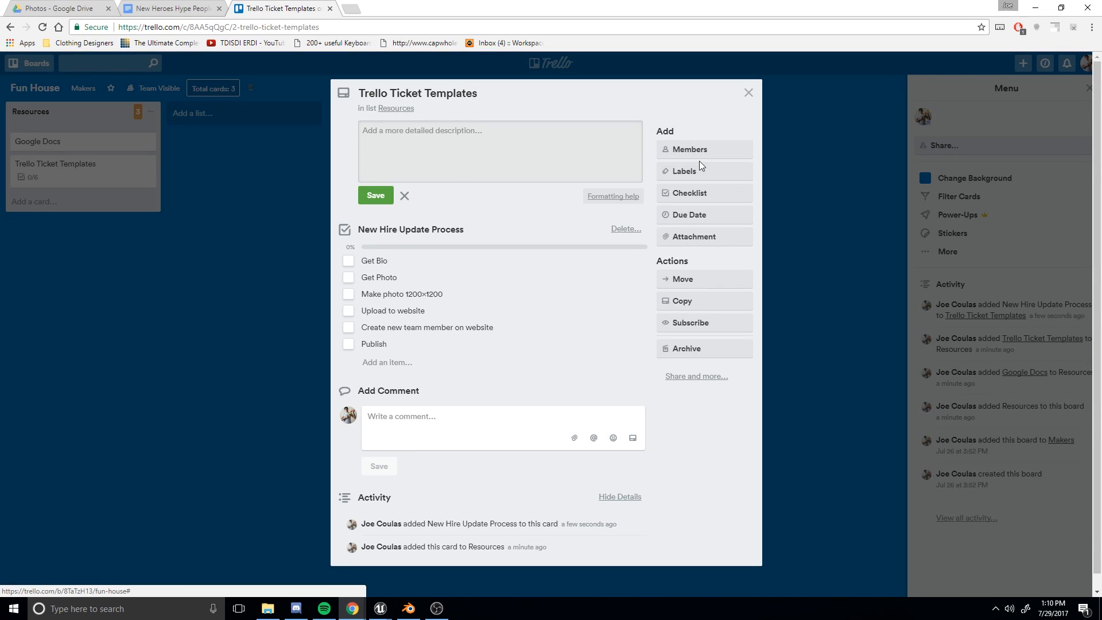
{"action": "left_click", "coordinate": [683, 302]}
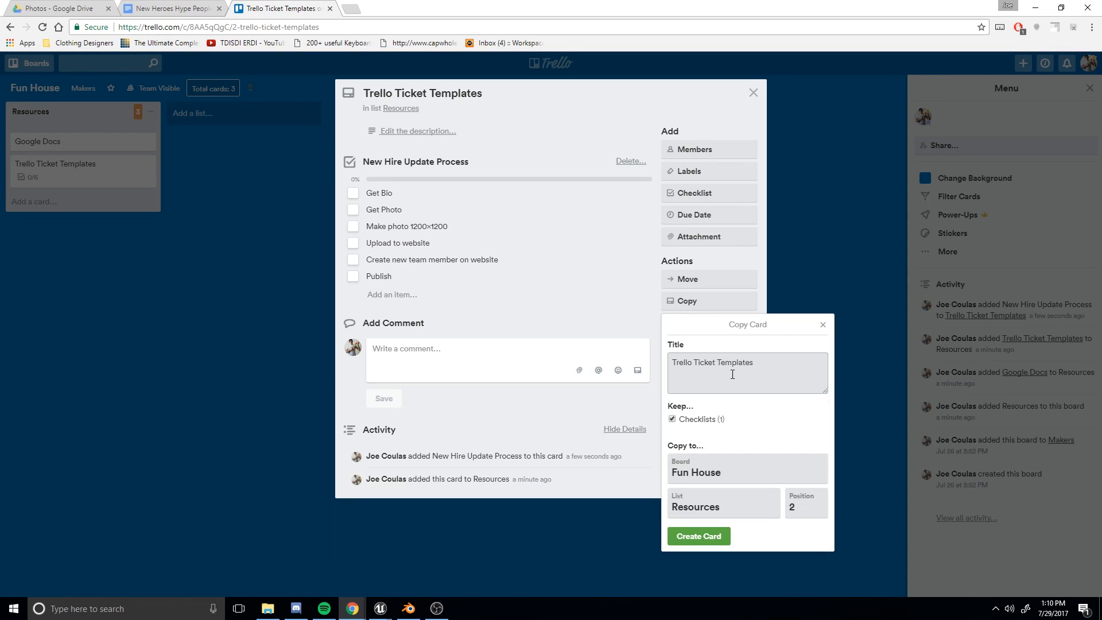
{"action": "left_click", "coordinate": [777, 366]}
{"action": "left_click_drag", "start_coordinate": [764, 367], "coordinate": [682, 362]}
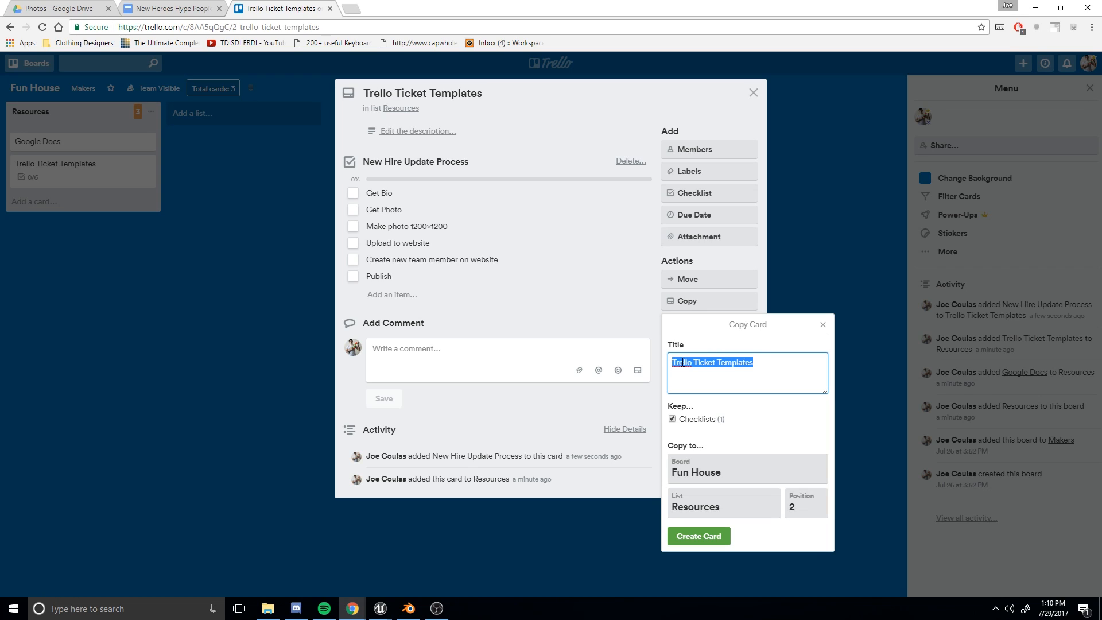
{"action": "type", "text": "New Hire - Vaiz"}
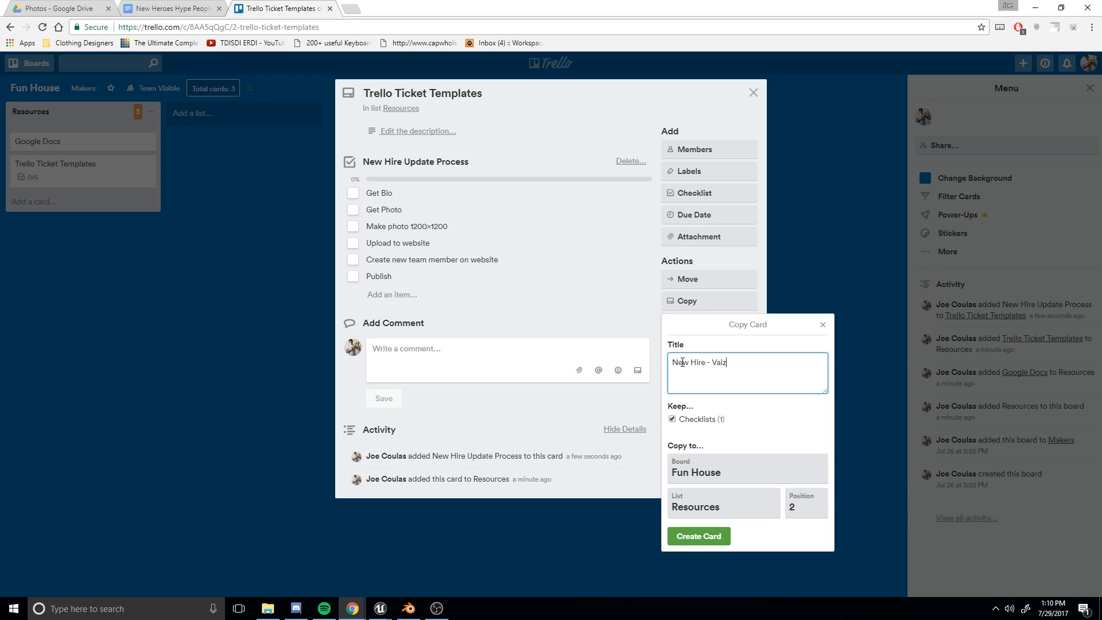
{"action": "key", "text": "Return"}
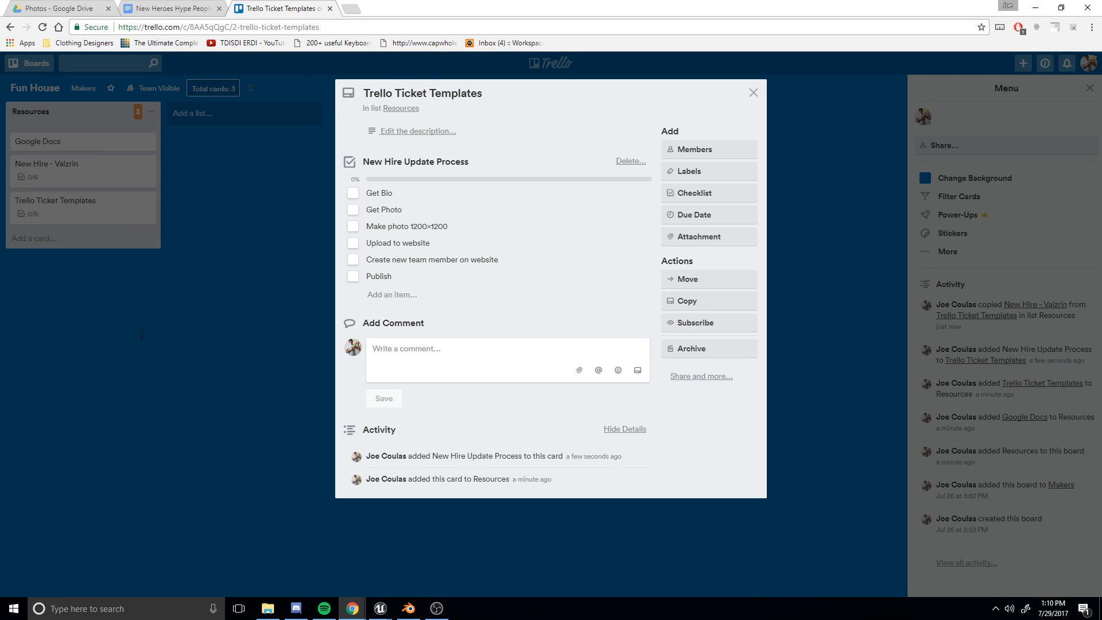
{"action": "left_click", "coordinate": [76, 172]}
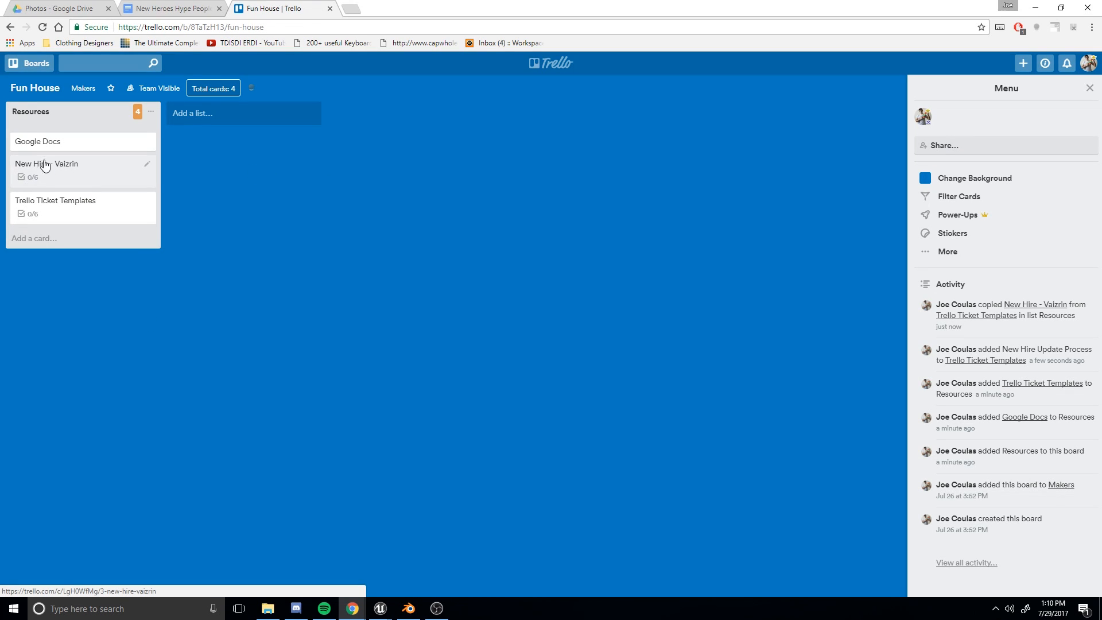
Step: Add a list named Backlog and move the New Hire card from Resources into it
{"action": "left_click", "coordinate": [196, 126]}
{"action": "type", "text": "Backlog"}
{"action": "key", "text": "Return"}
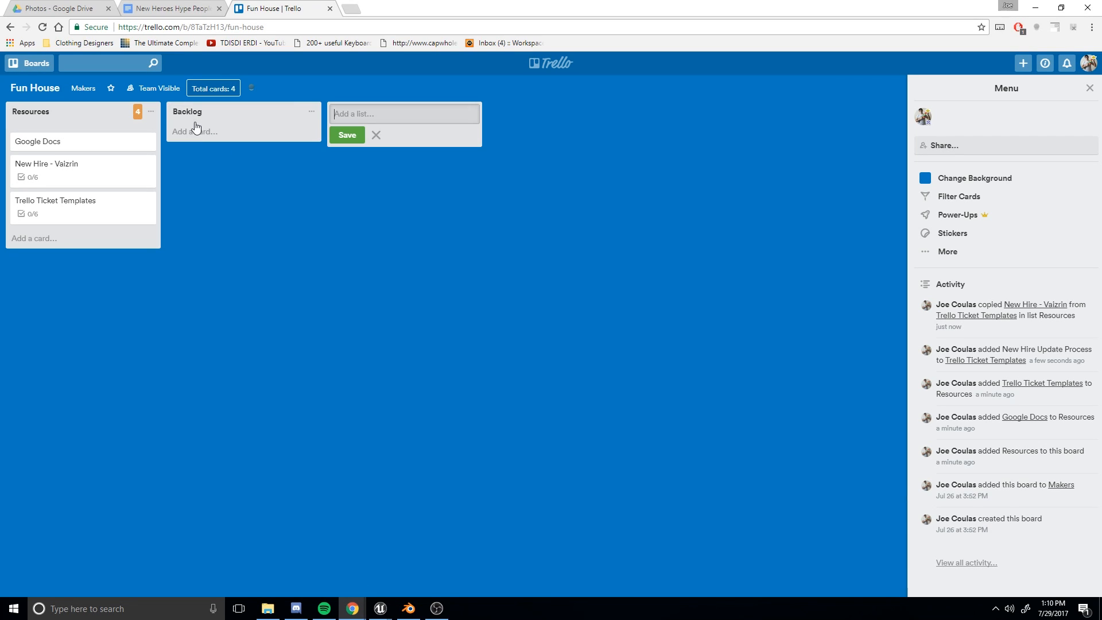
{"action": "left_click_drag", "start_coordinate": [81, 187], "coordinate": [230, 167]}
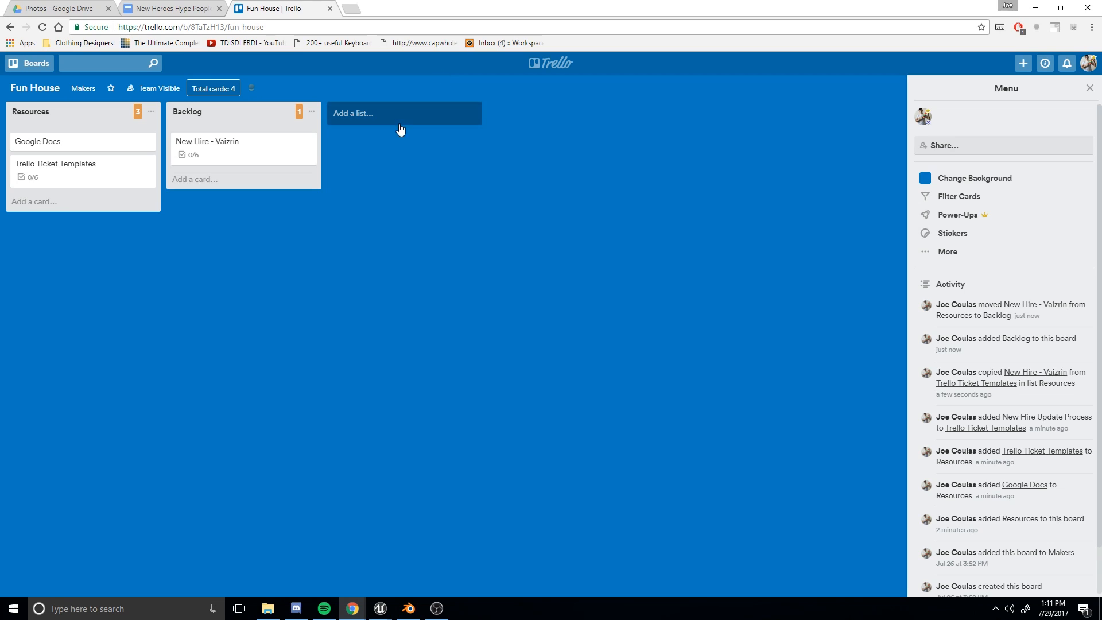
Step: Add a list named after the new hire and move the New Hire card from Backlog into it
{"action": "left_click", "coordinate": [383, 115]}
{"action": "type", "text": "Vaizr"}
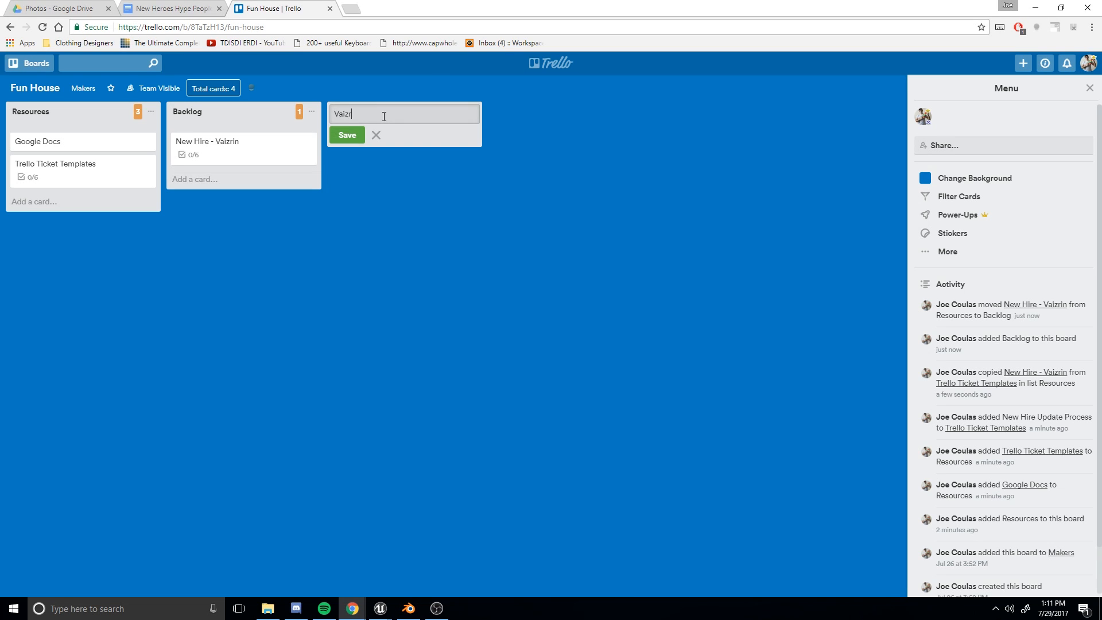
{"action": "type", "text": "in"}
{"action": "key", "text": "Return"}
{"action": "left_click", "coordinate": [453, 228]}
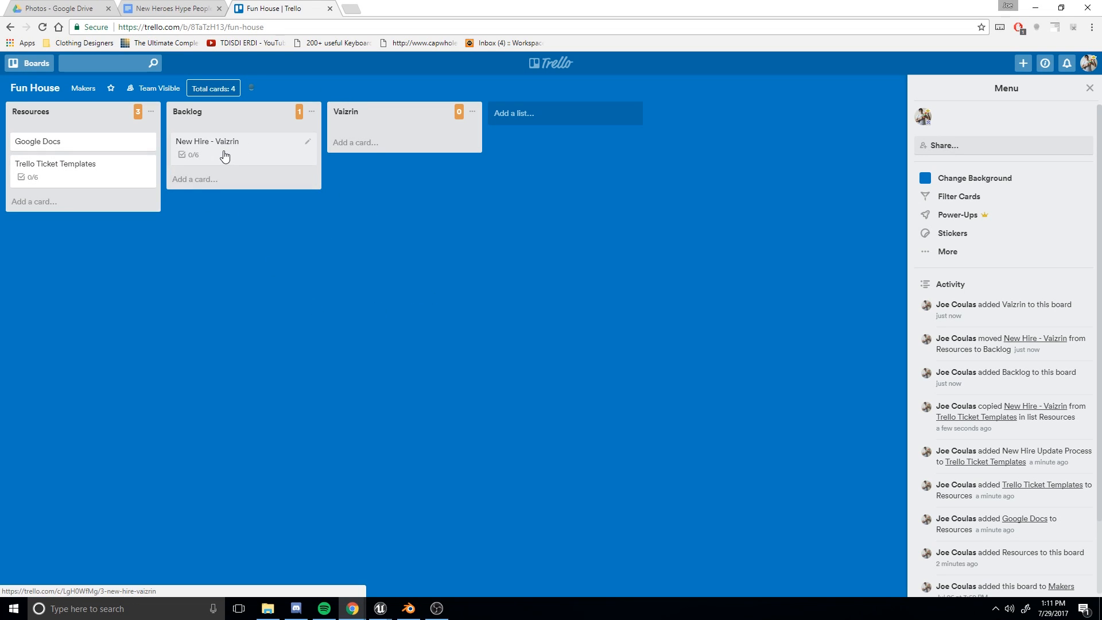
{"action": "left_click_drag", "start_coordinate": [225, 158], "coordinate": [369, 153]}
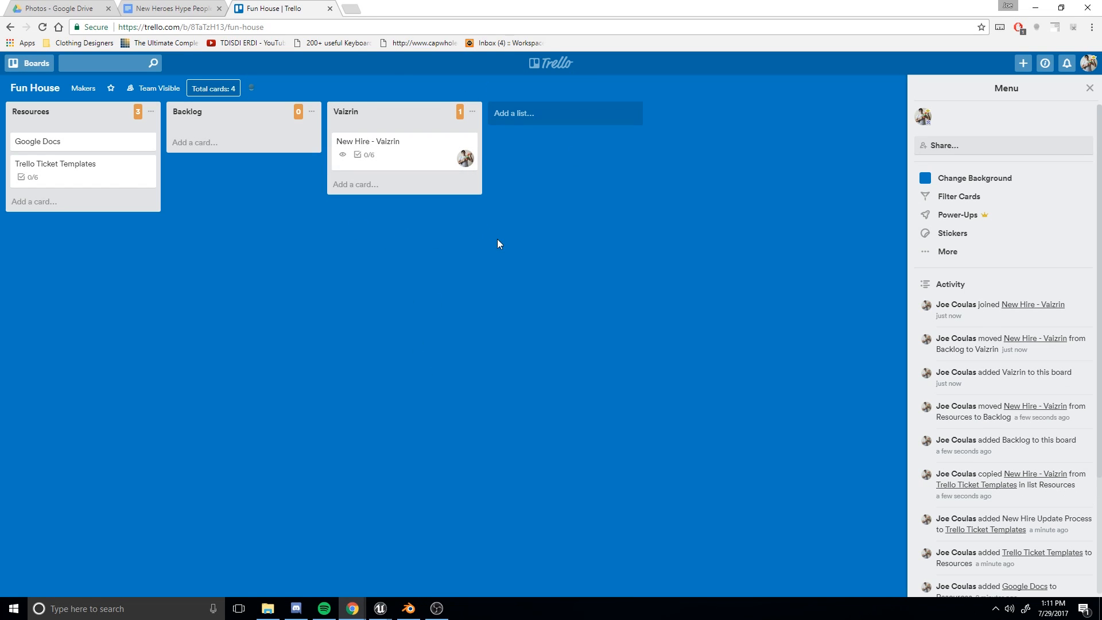
Step: Mark all six New Hire Update Process items on the New Hire card as complete and close the card
{"action": "left_click", "coordinate": [368, 112]}
{"action": "left_click", "coordinate": [413, 157]}
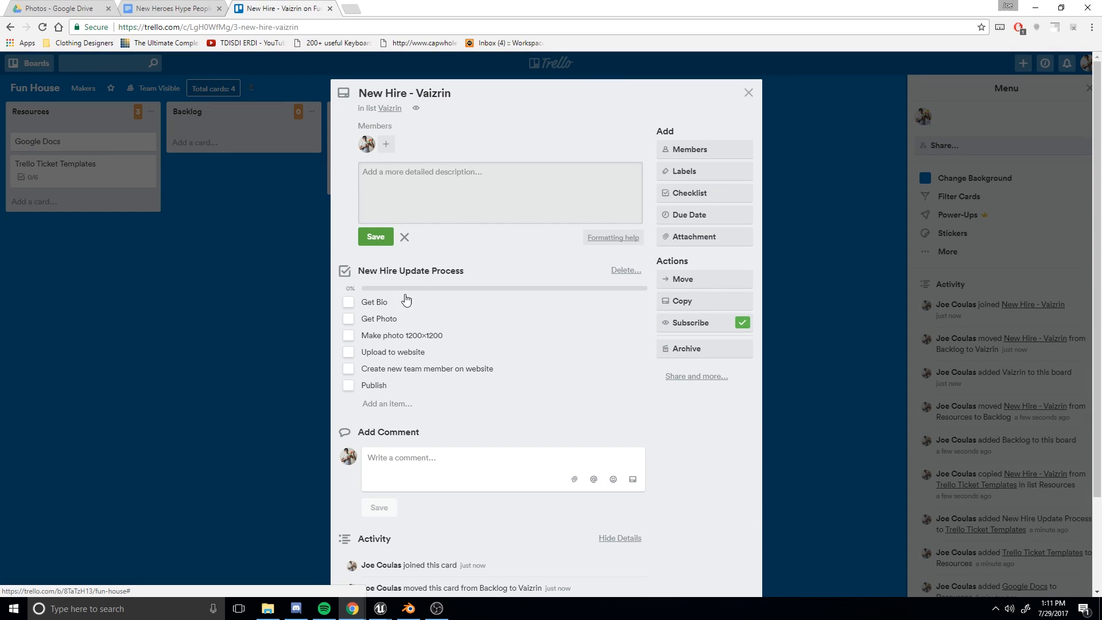
{"action": "left_click", "coordinate": [351, 300]}
{"action": "left_click", "coordinate": [348, 233]}
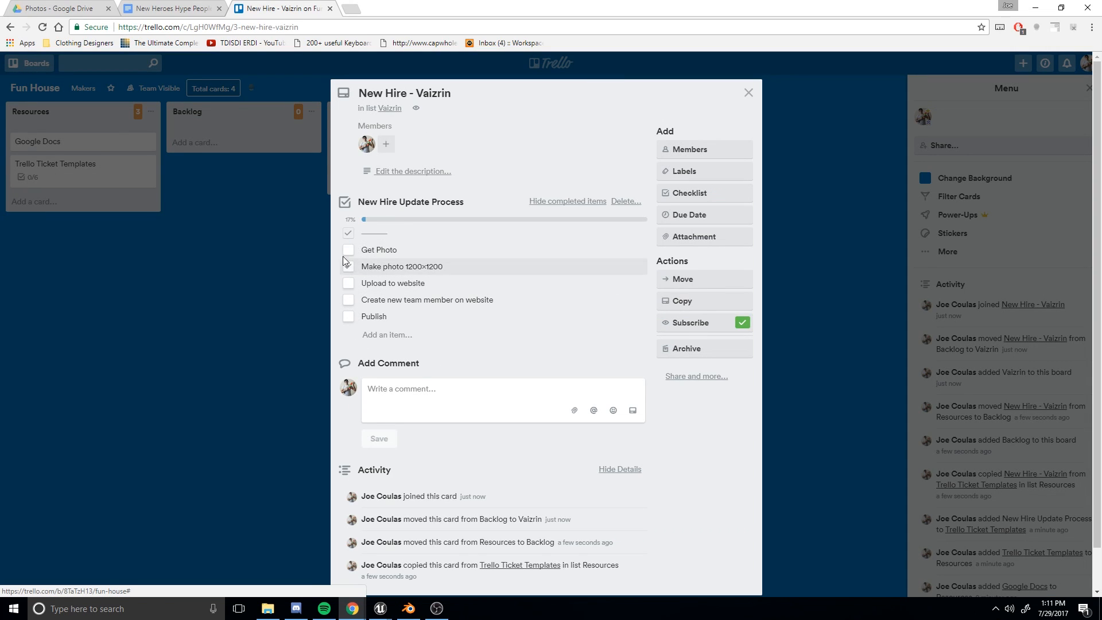
{"action": "left_click", "coordinate": [348, 250]}
{"action": "left_click", "coordinate": [349, 266]}
{"action": "left_click", "coordinate": [348, 283]}
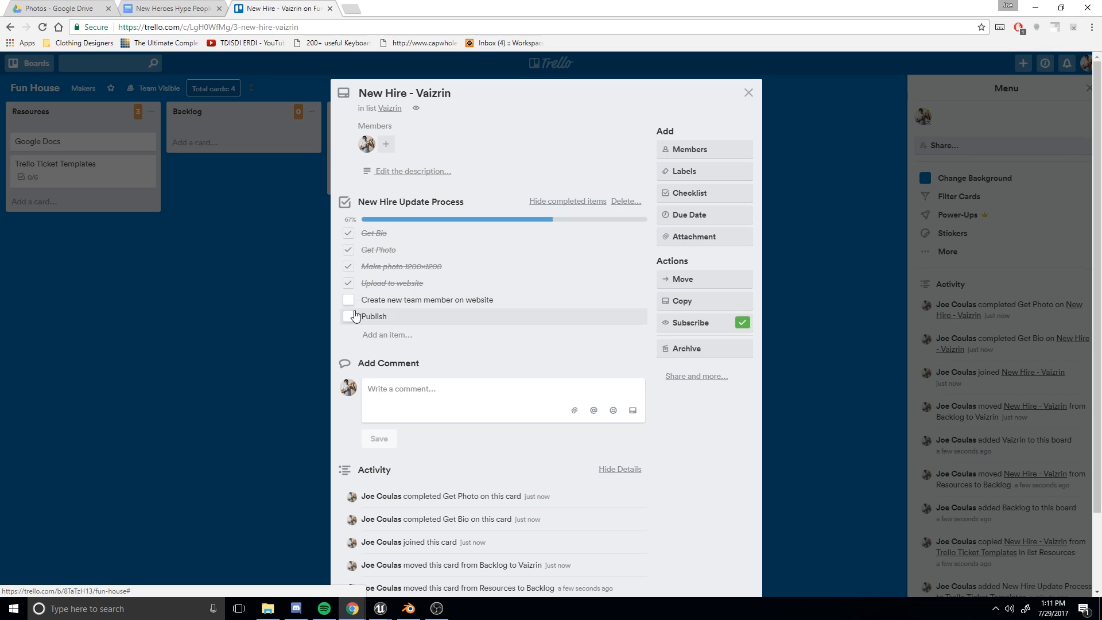
{"action": "left_click", "coordinate": [356, 301]}
{"action": "left_click", "coordinate": [349, 300]}
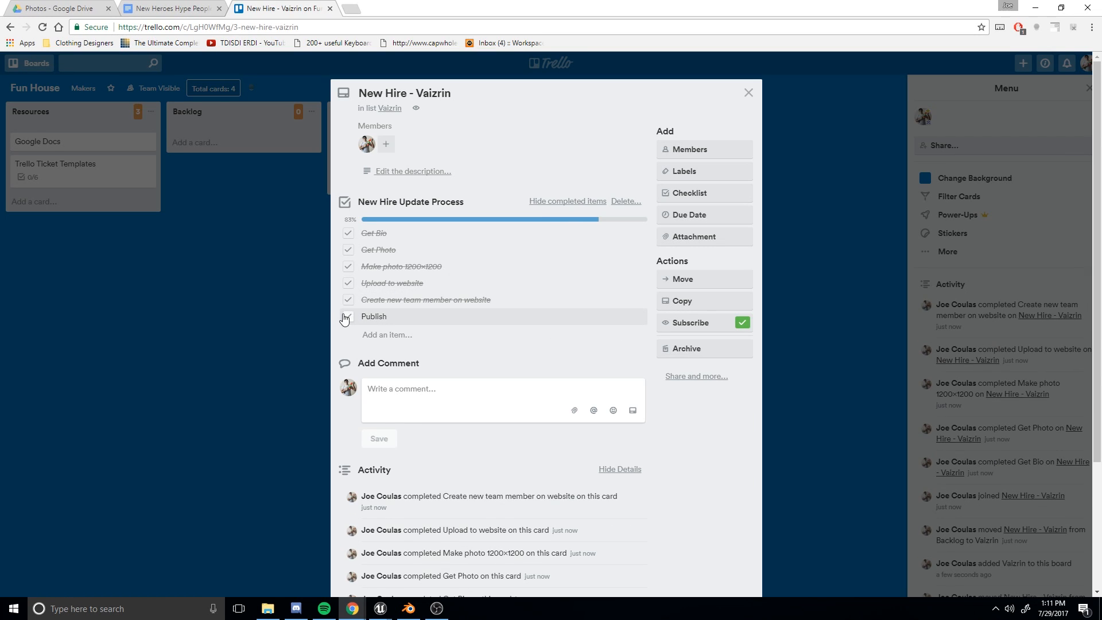
{"action": "left_click", "coordinate": [348, 316]}
{"action": "left_click", "coordinate": [296, 257]}
Step: Add a list named Completed and move the New Hire card from the new hire's list into it
{"action": "left_click", "coordinate": [534, 112]}
{"action": "type", "text": "Coim"}
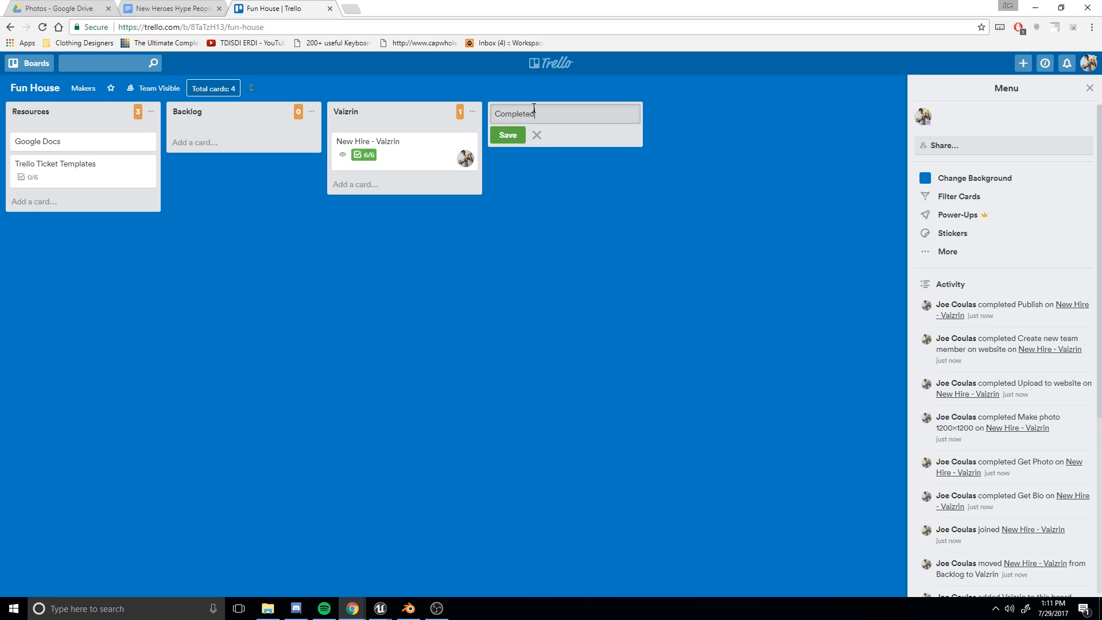
{"action": "type", "text": "leted"}
{"action": "key", "text": "Return"}
{"action": "left_click", "coordinate": [536, 274]}
{"action": "left_click_drag", "start_coordinate": [403, 162], "coordinate": [528, 167]}
Step: Rename the Completed list to Completed 7/24/17 and run the New Hire card from Backlog through the hire's list back into it
{"action": "left_click", "coordinate": [546, 112]}
{"action": "left_click", "coordinate": [548, 112]}
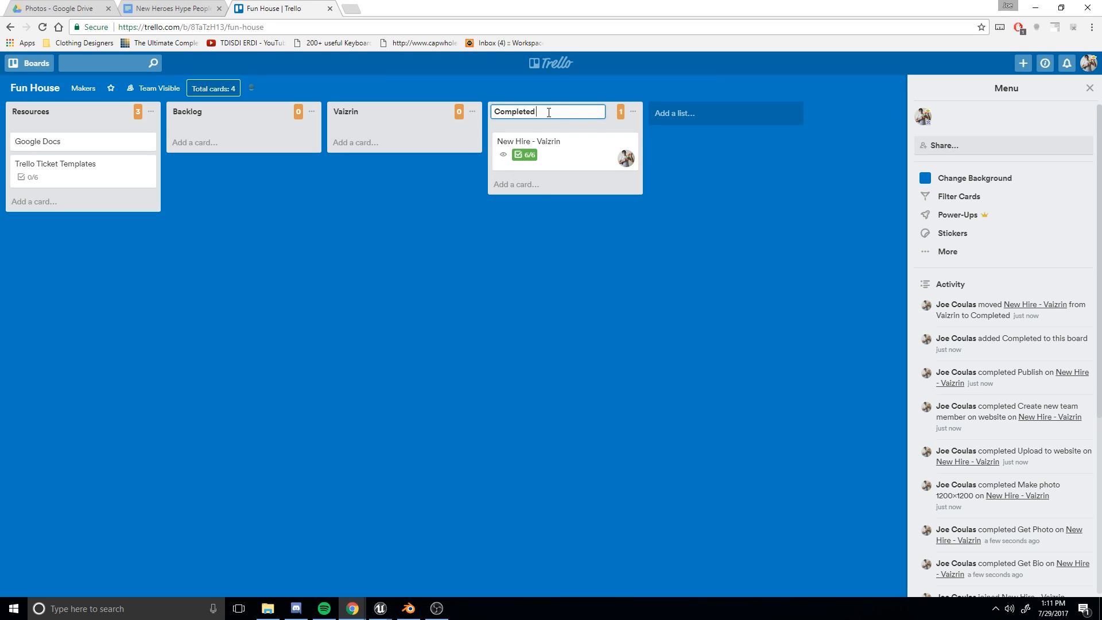
{"action": "left_click", "coordinate": [1053, 608]}
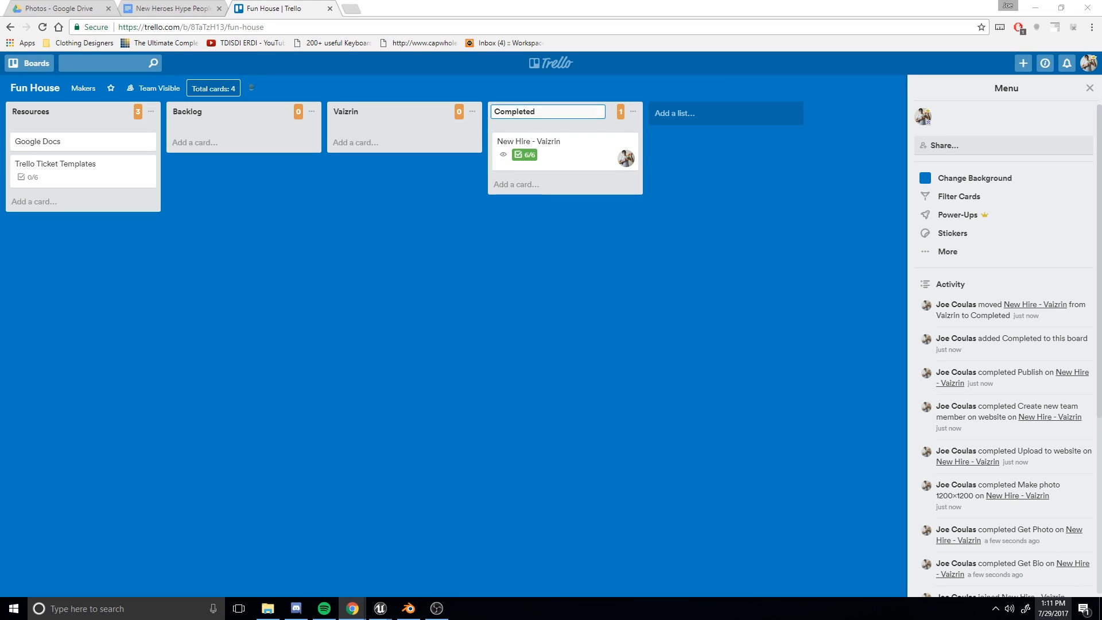
{"action": "left_click", "coordinate": [852, 418]}
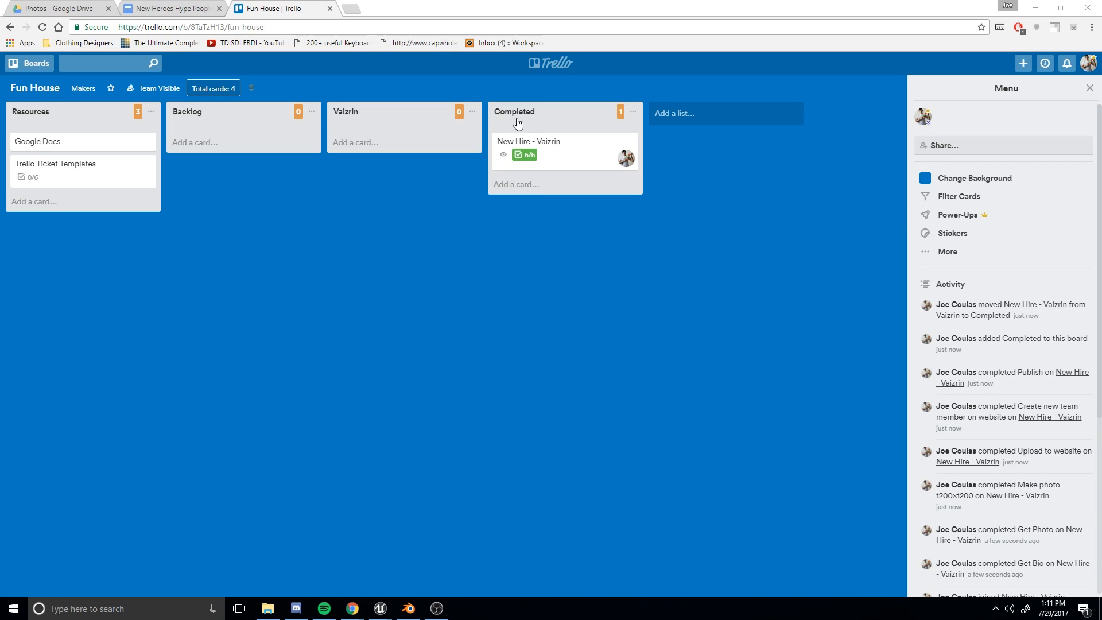
{"action": "left_click", "coordinate": [547, 112]}
{"action": "left_click", "coordinate": [558, 111]}
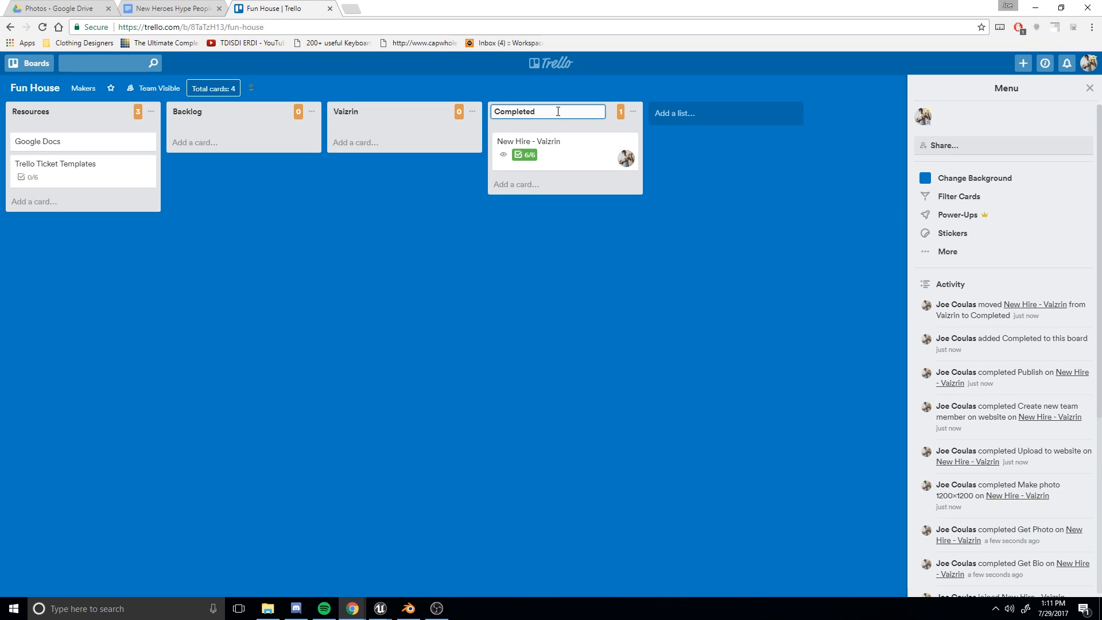
{"action": "type", "text": "7/24/17"}
{"action": "key", "text": "Return"}
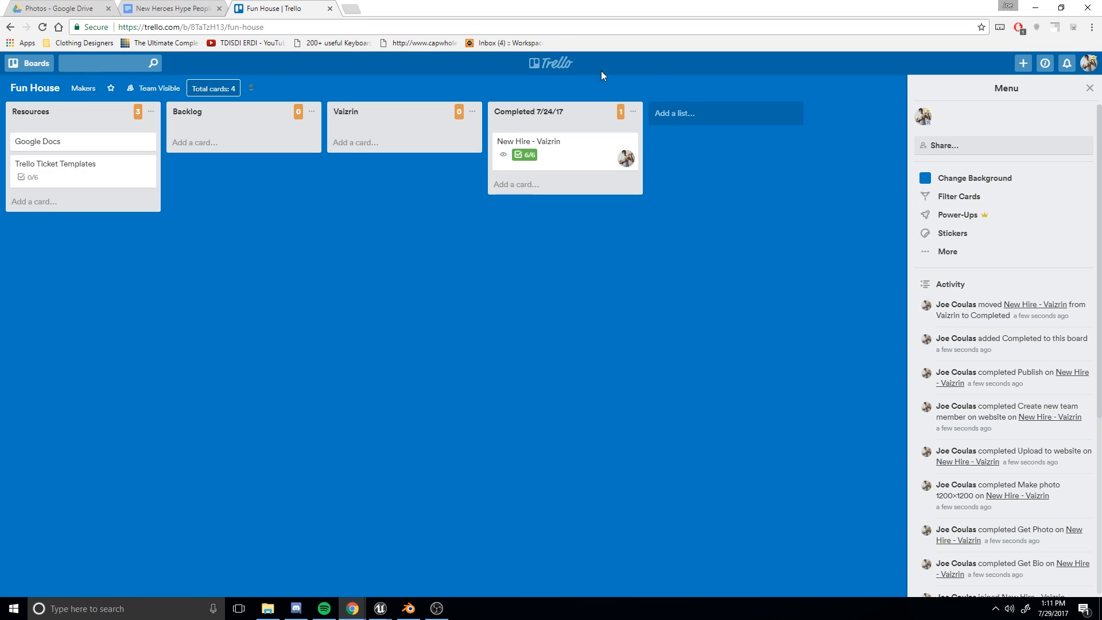
{"action": "left_click_drag", "start_coordinate": [574, 158], "coordinate": [549, 154]}
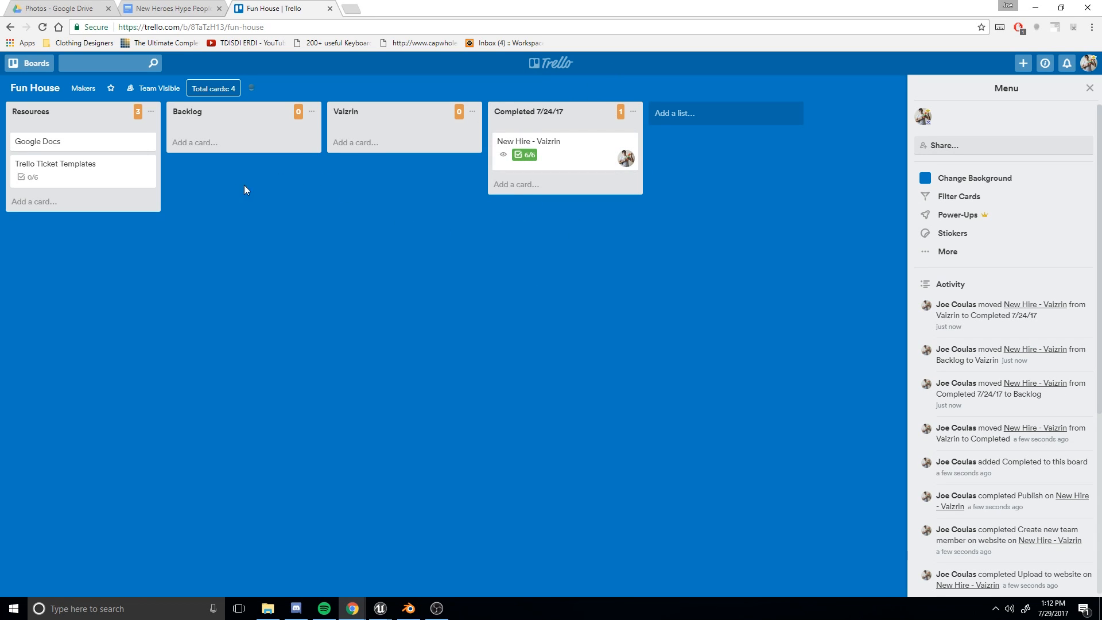
Step: Add a card named New Ticket to the Resources list and open it
{"action": "left_click", "coordinate": [88, 195]}
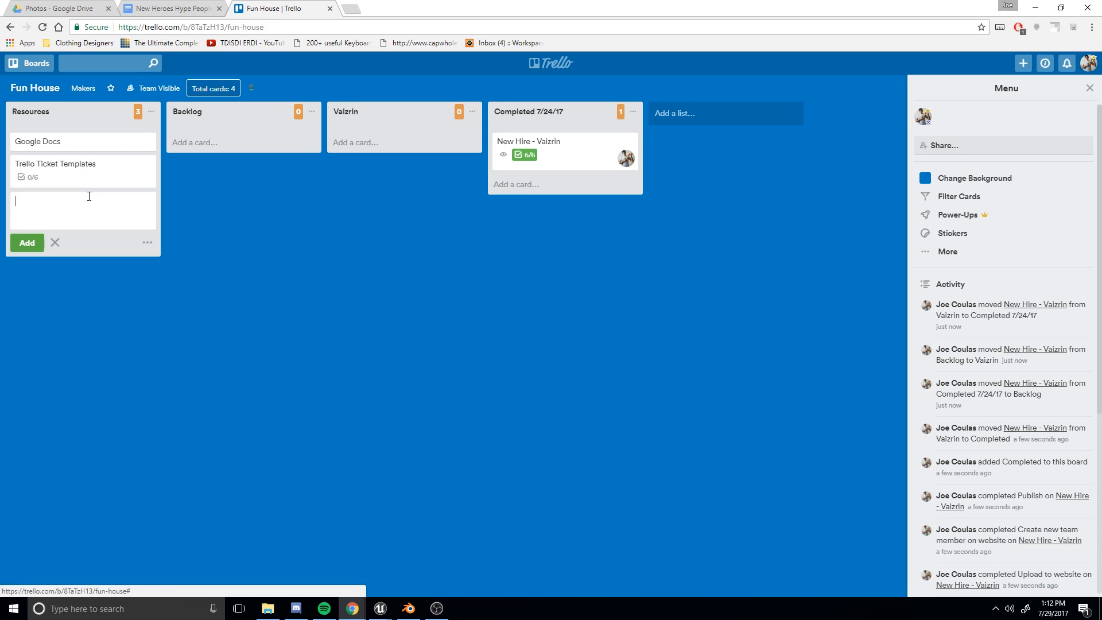
{"action": "type", "text": "New Ticket"}
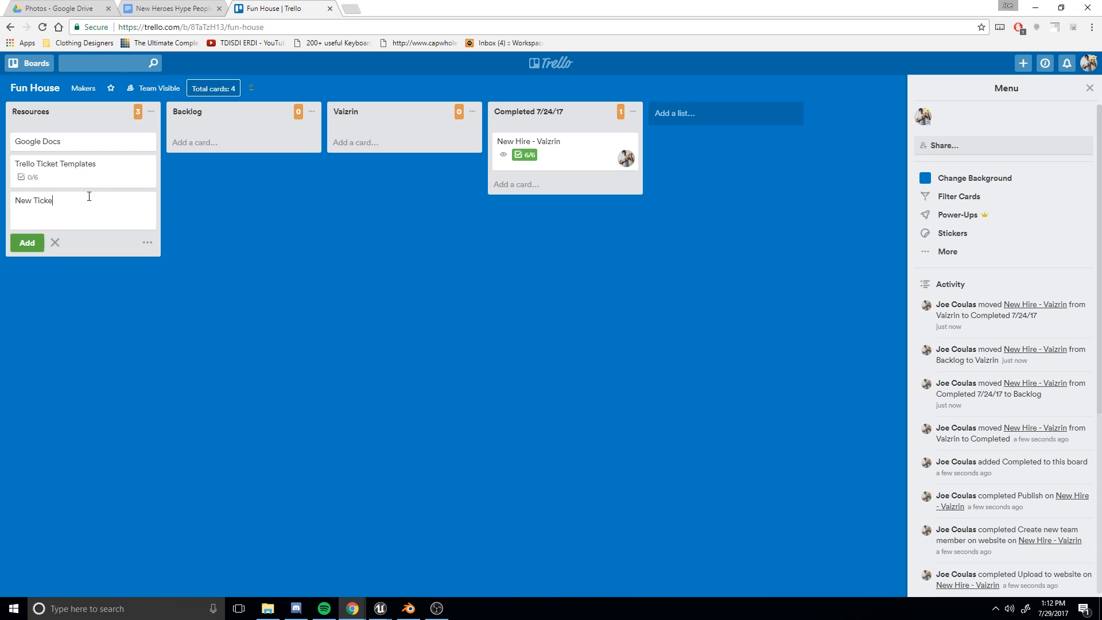
{"action": "key", "text": "Return"}
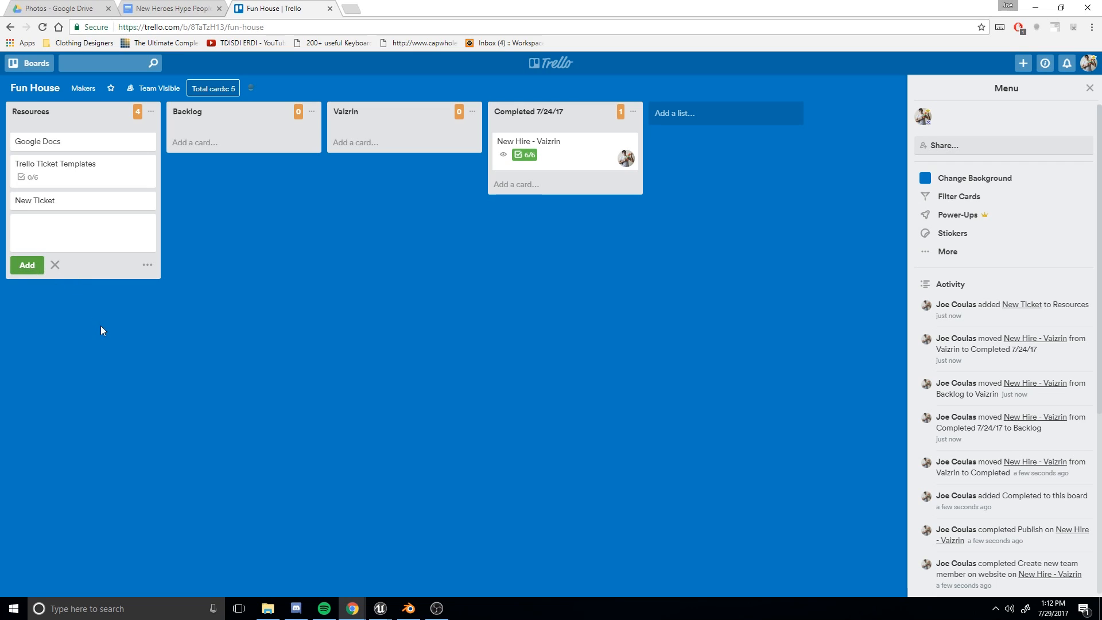
{"action": "left_click", "coordinate": [98, 325]}
{"action": "left_click", "coordinate": [75, 204]}
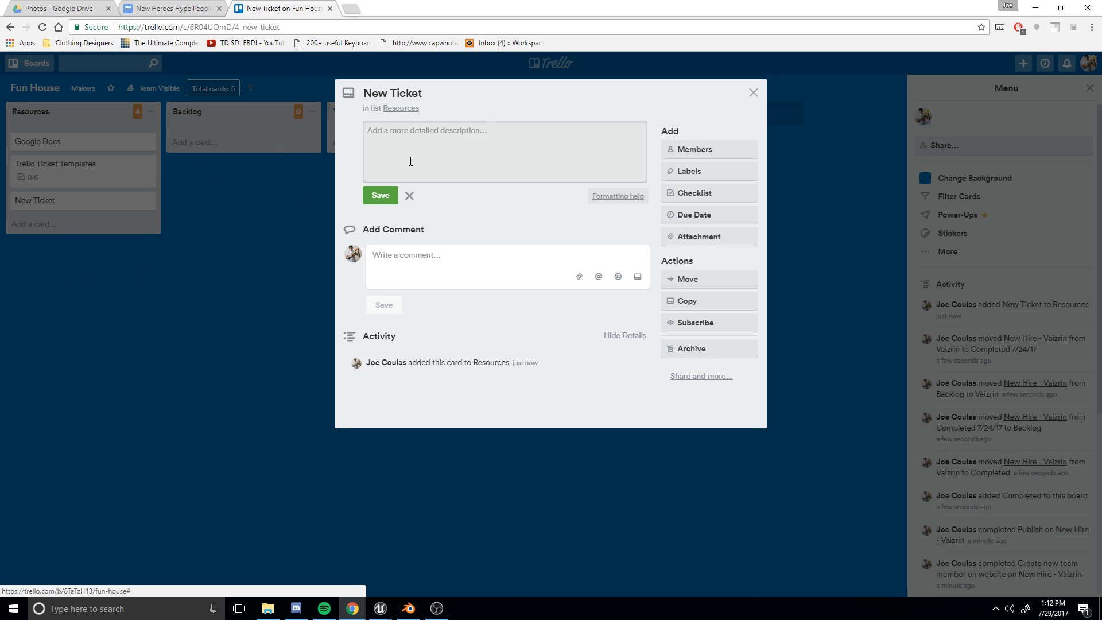
{"action": "left_click", "coordinate": [434, 96]}
{"action": "left_click", "coordinate": [417, 122]}
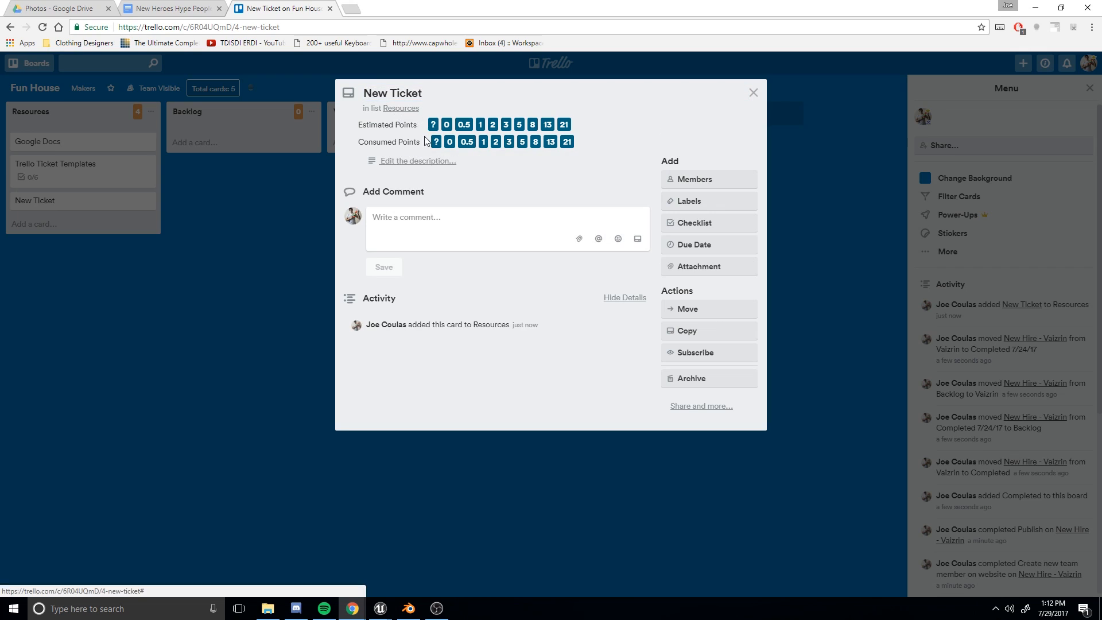
{"action": "left_click", "coordinate": [437, 93]}
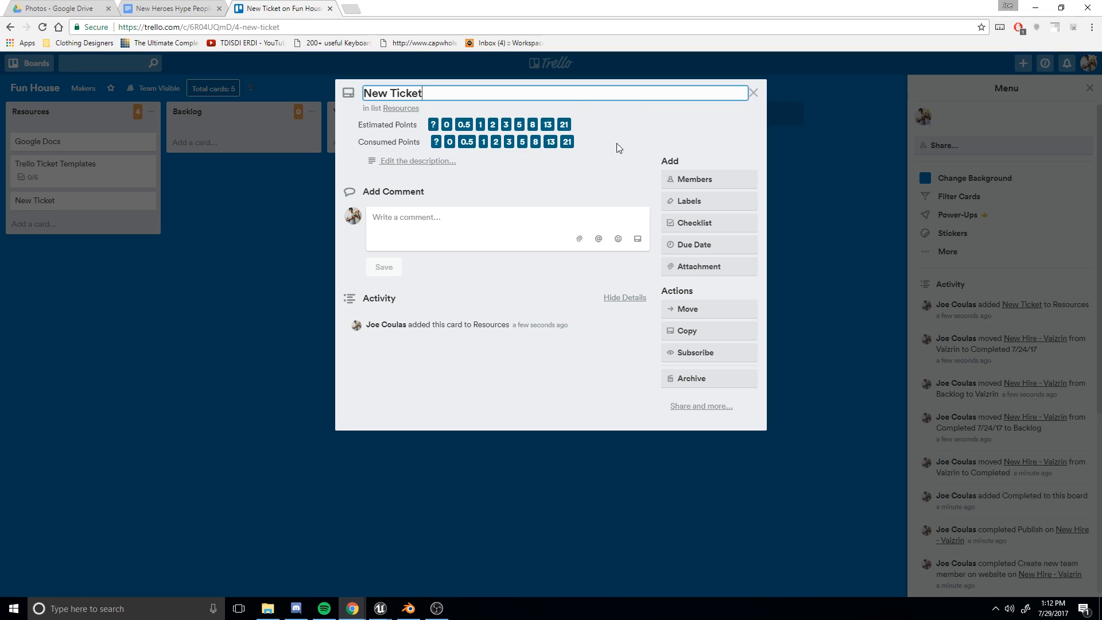
Step: Write the New Ticket description with Topic as a === heading and the text Description below it, and save it
{"action": "left_click", "coordinate": [442, 160]}
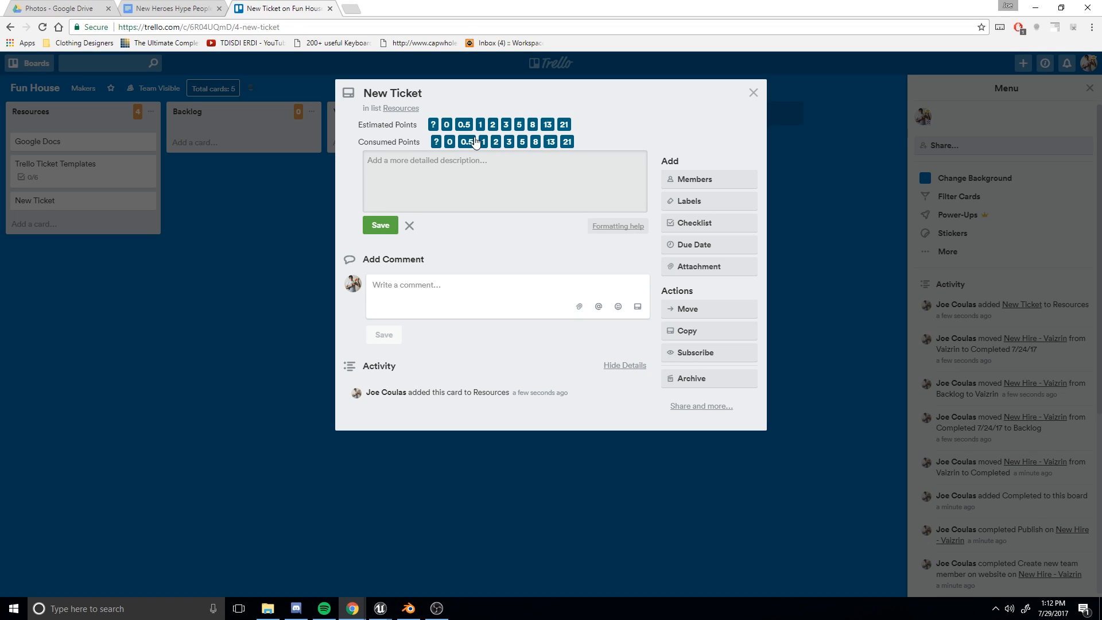
{"action": "type", "text": "Topip"}
{"action": "left_click", "coordinate": [475, 142]}
{"action": "left_click", "coordinate": [388, 176]}
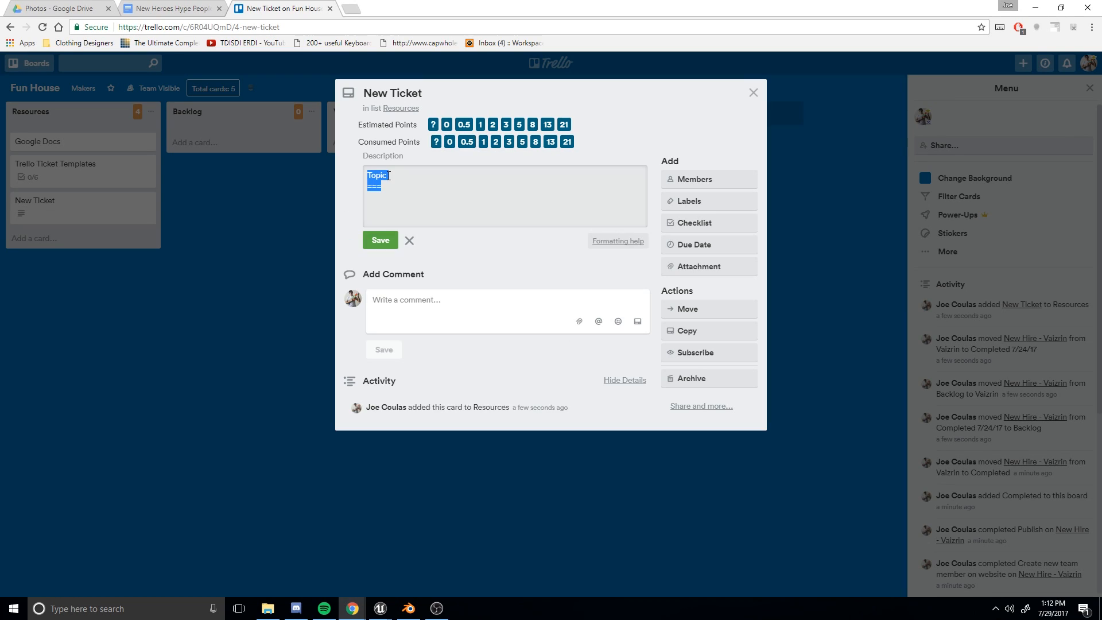
{"action": "left_click", "coordinate": [394, 206]}
{"action": "type", "text": "Descriptiopp"}
{"action": "key", "text": "ctrl+Return"}
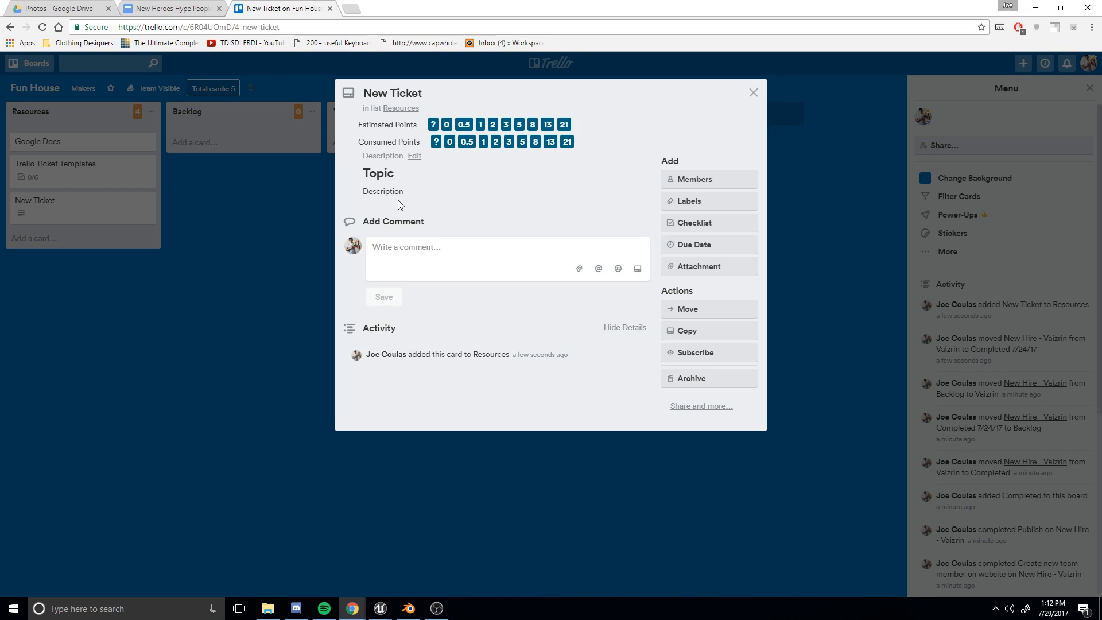
Step: Examine the first-level and second-level header syntax in the formatting help for the card description
{"action": "left_click", "coordinate": [385, 181]}
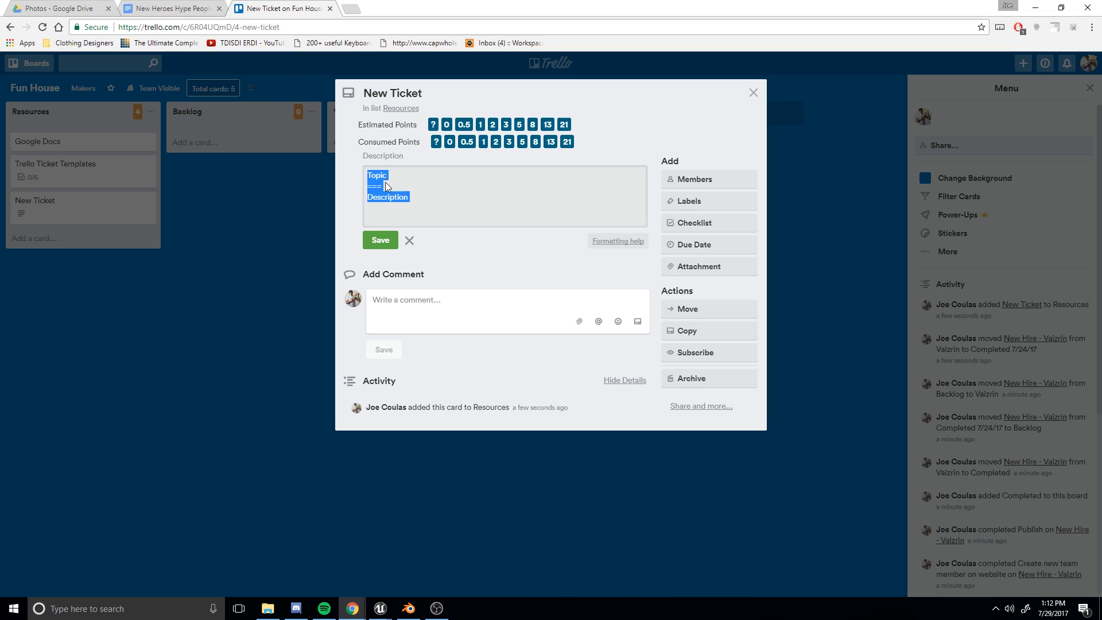
{"action": "key", "text": "shift+Left"}
{"action": "key", "text": "shift+Left"}
{"action": "key", "text": "shift+Left"}
{"action": "left_click", "coordinate": [609, 242]}
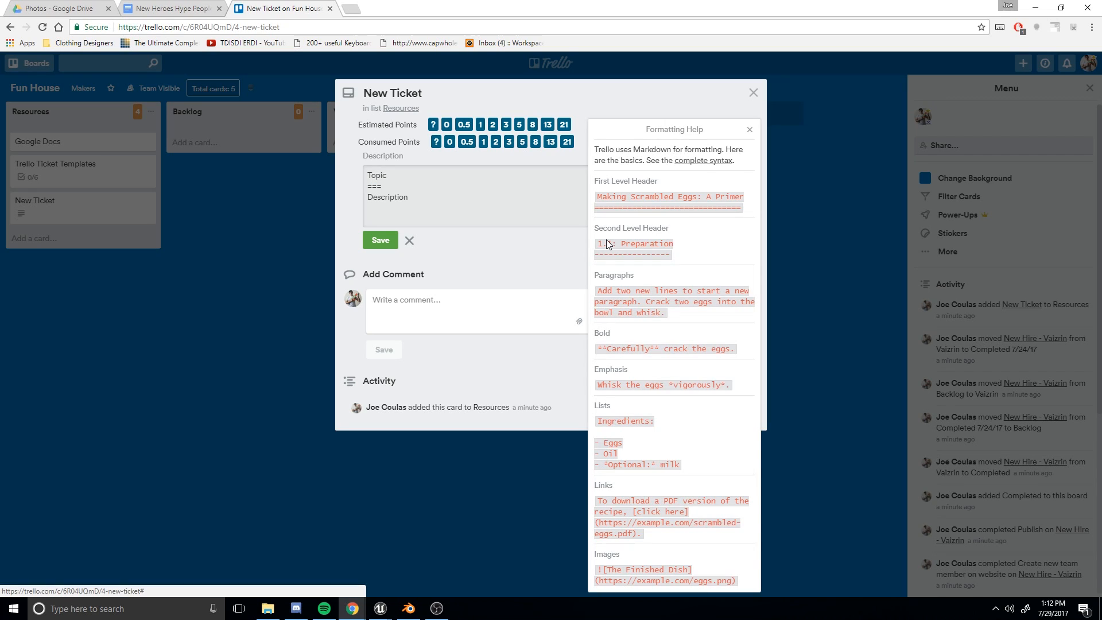
{"action": "left_click_drag", "start_coordinate": [615, 182], "coordinate": [645, 184]}
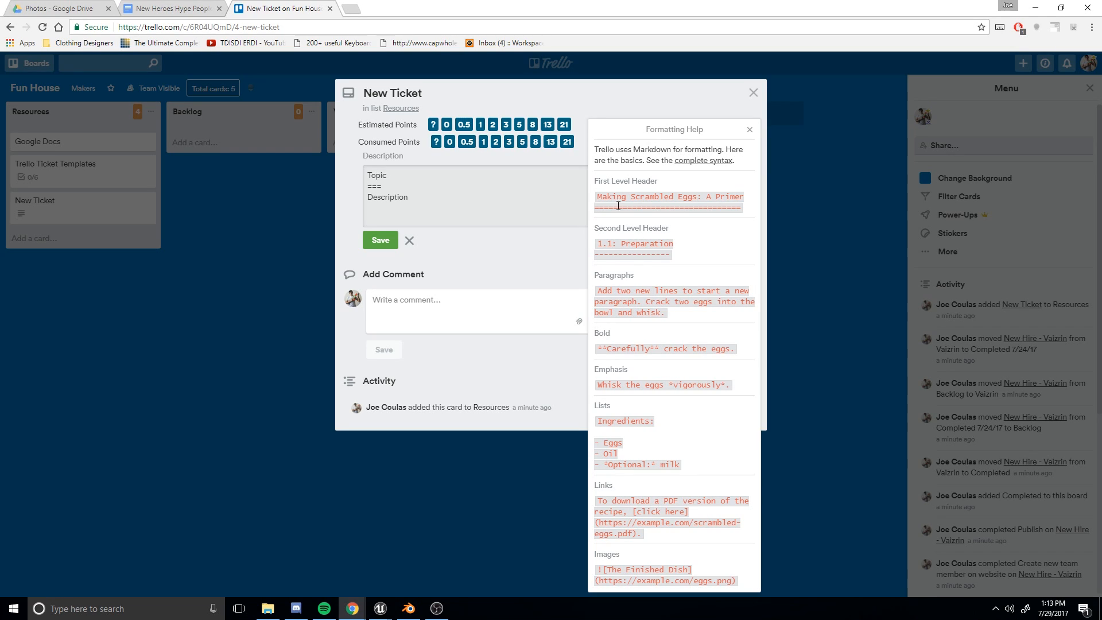
{"action": "left_click_drag", "start_coordinate": [609, 207], "coordinate": [710, 212]}
{"action": "left_click", "coordinate": [680, 219]}
{"action": "left_click_drag", "start_coordinate": [599, 255], "coordinate": [613, 255]}
{"action": "left_click", "coordinate": [618, 255]}
{"action": "left_click", "coordinate": [750, 129]}
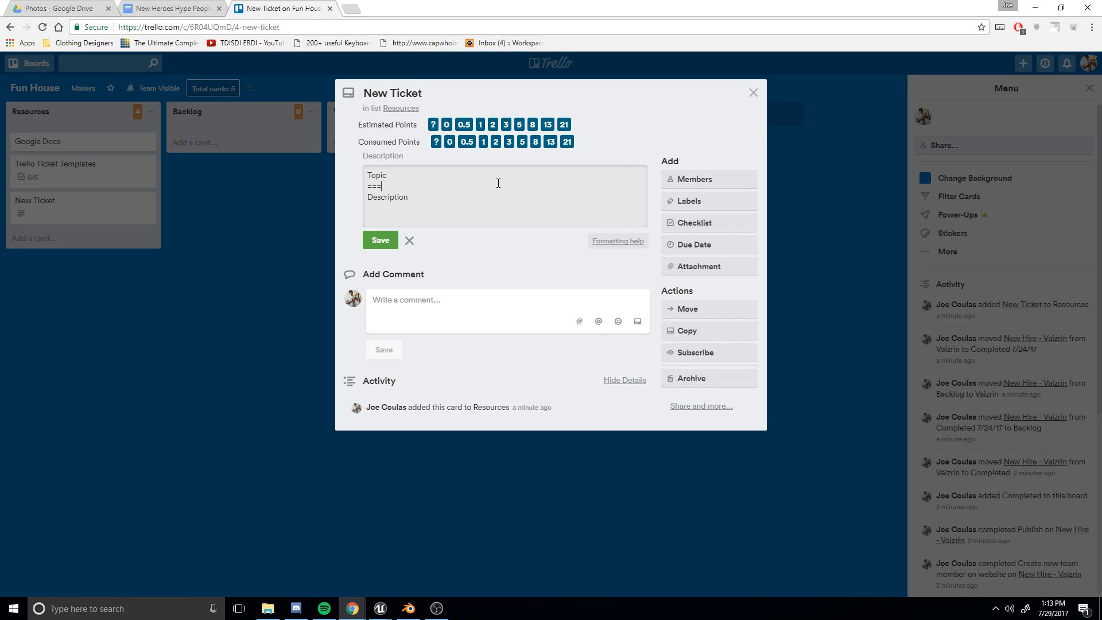
Step: Add a ___ divider line above the topic heading and below the description text, and save the description
{"action": "key", "text": "Return"}
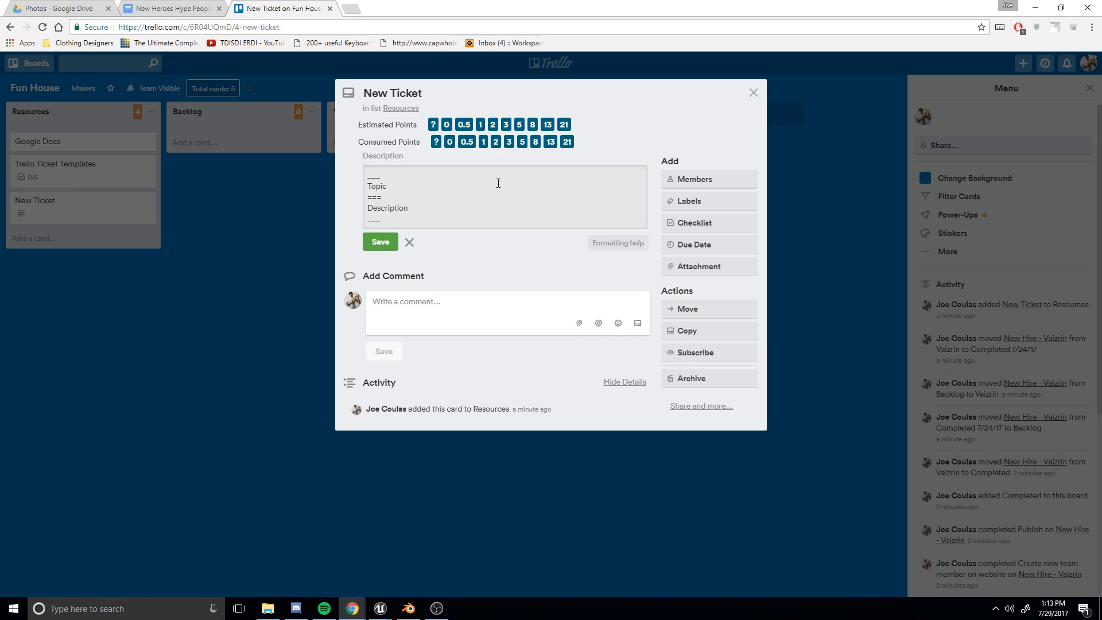
{"action": "key", "text": "ctrl+Return"}
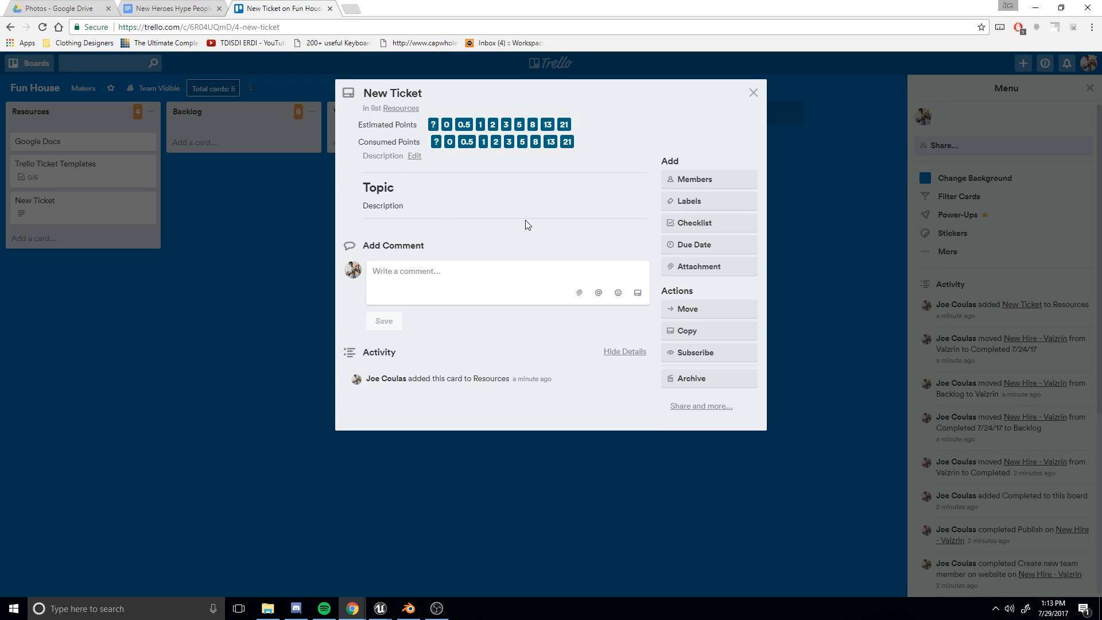
Step: Try clearing the New Ticket card's description text and abandon the edit without saving it
{"action": "left_click", "coordinate": [454, 214]}
{"action": "left_click", "coordinate": [607, 243]}
{"action": "left_click", "coordinate": [494, 234]}
{"action": "left_click", "coordinate": [474, 209]}
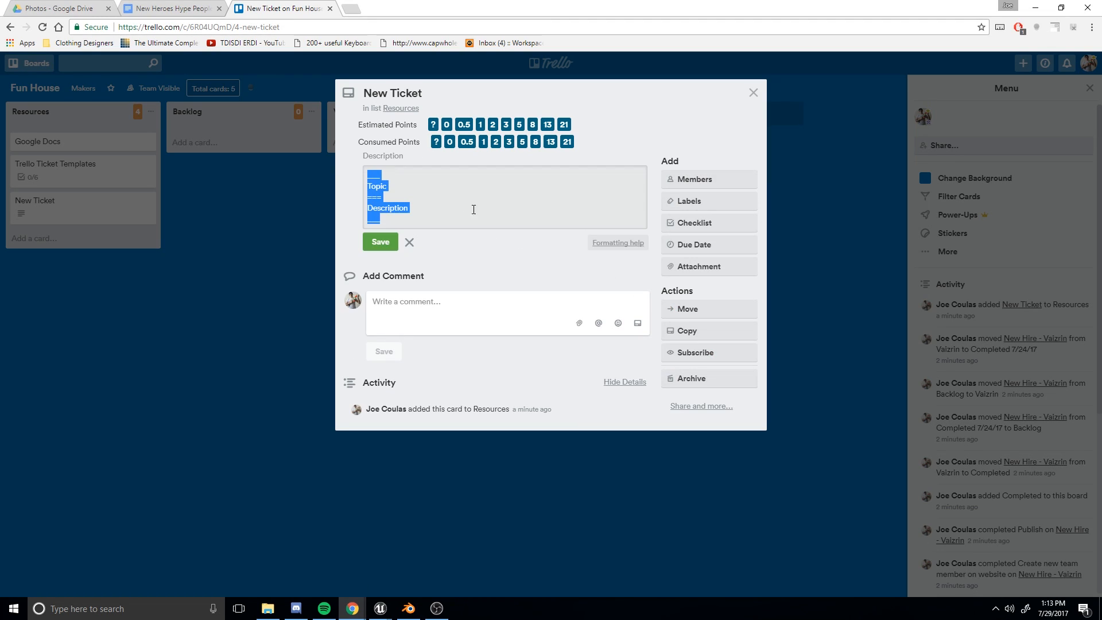
{"action": "left_click", "coordinate": [381, 241]}
{"action": "left_click", "coordinate": [404, 219]}
{"action": "left_click", "coordinate": [380, 241]}
{"action": "left_click", "coordinate": [424, 206]}
{"action": "left_click", "coordinate": [345, 243]}
{"action": "left_click", "coordinate": [400, 215]}
{"action": "key", "text": "BackSpace"}
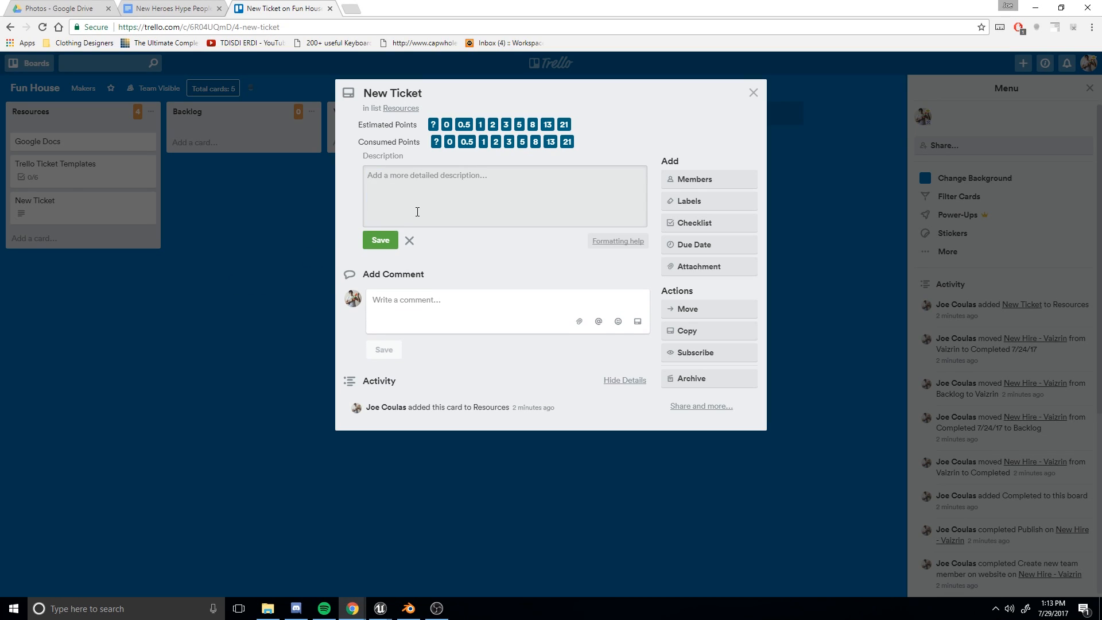
{"action": "left_click", "coordinate": [257, 240]}
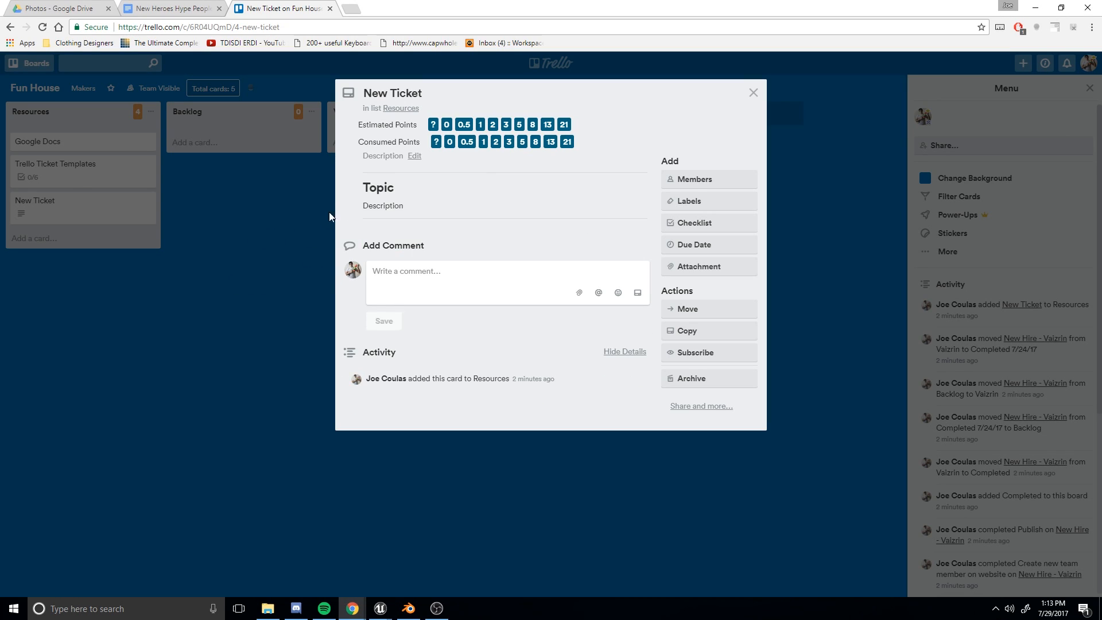
{"action": "left_click", "coordinate": [408, 214]}
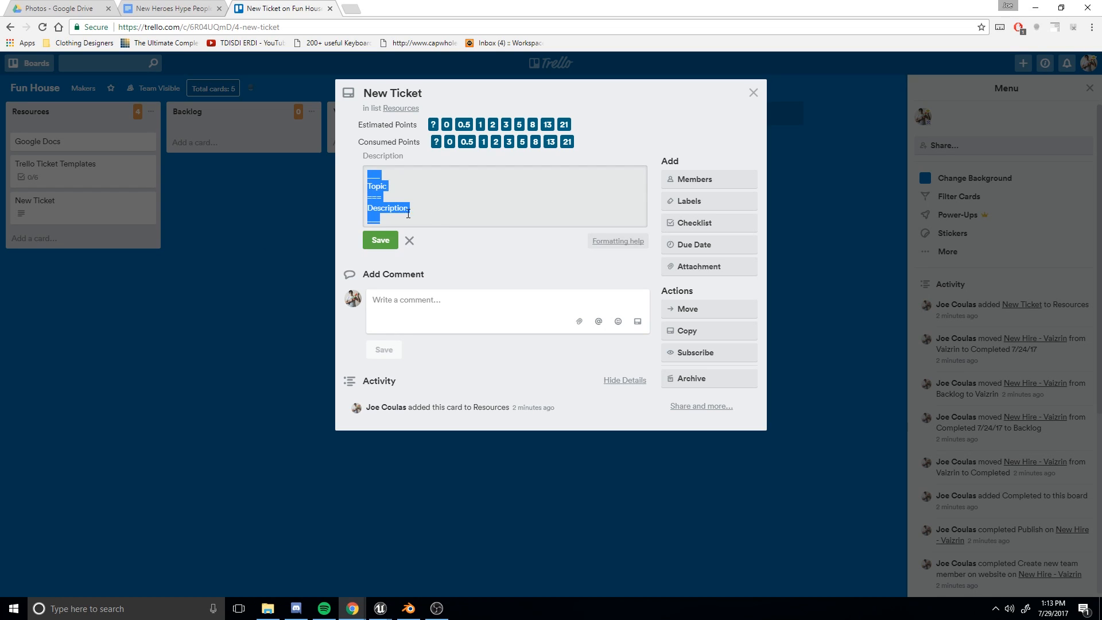
{"action": "left_click", "coordinate": [381, 241]}
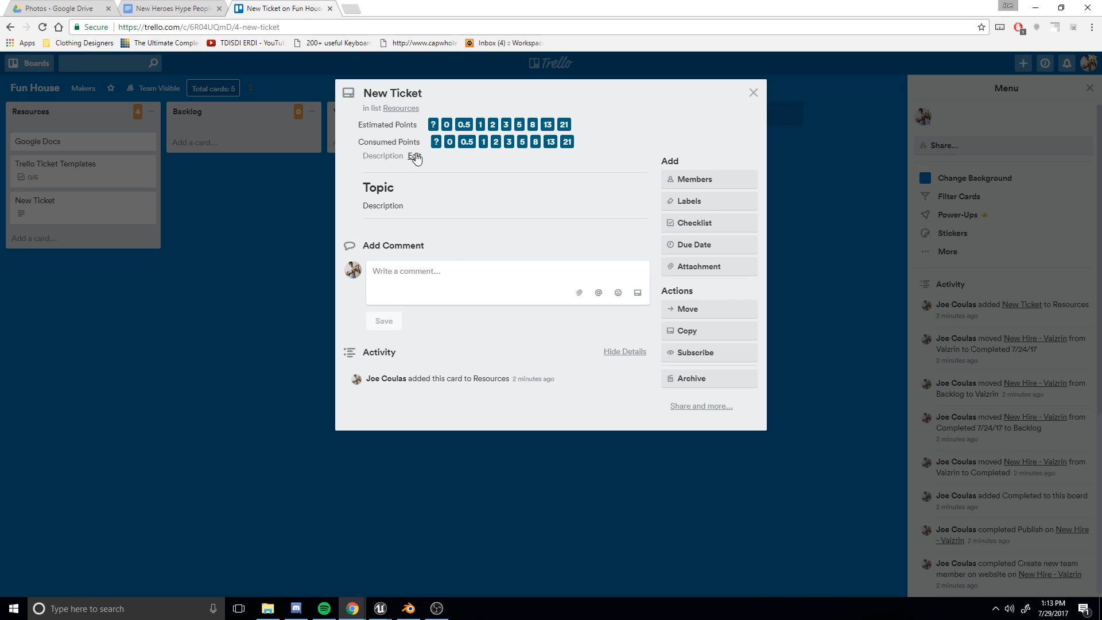
Step: Search for a team member by name, assign them to the New Ticket card, and join the card as well
{"action": "left_click", "coordinate": [716, 179]}
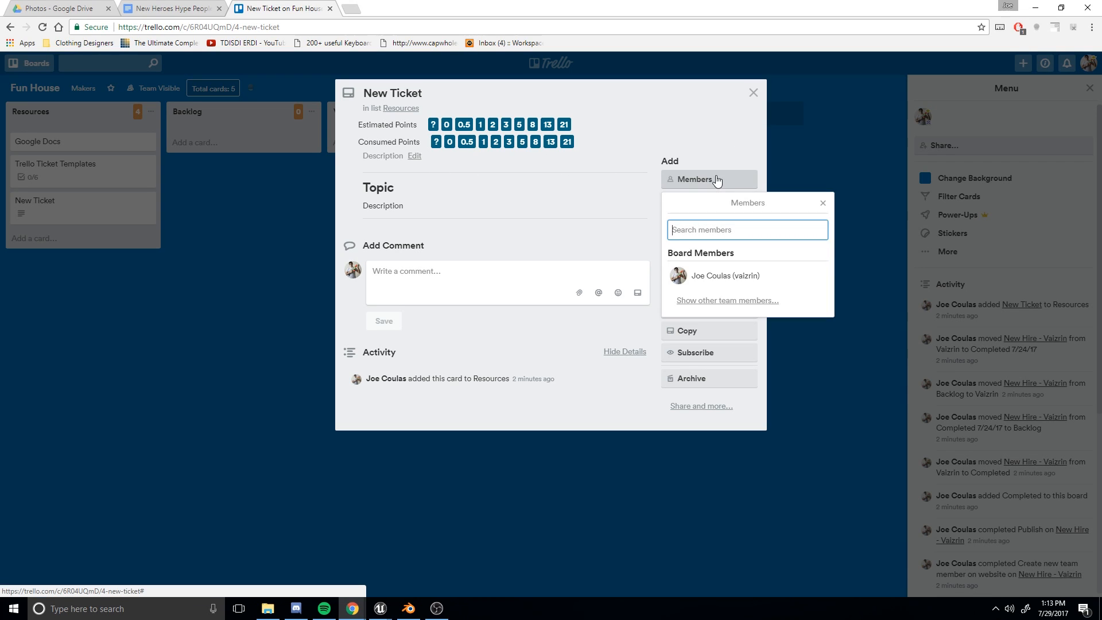
{"action": "left_click_drag", "start_coordinate": [770, 285], "coordinate": [710, 296]}
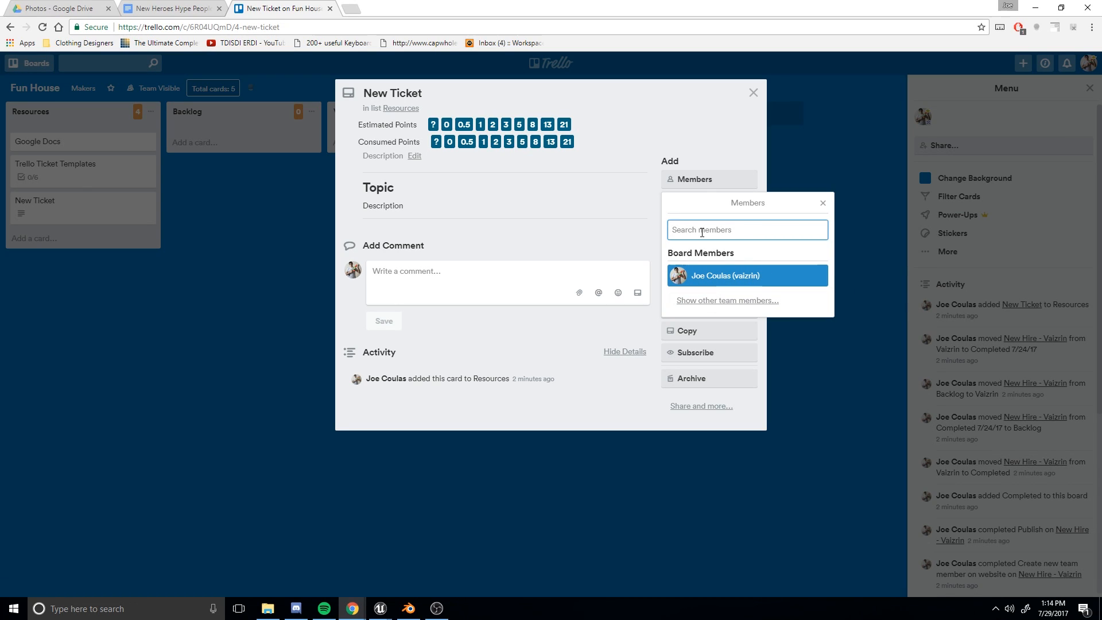
{"action": "type", "text": "Aly"}
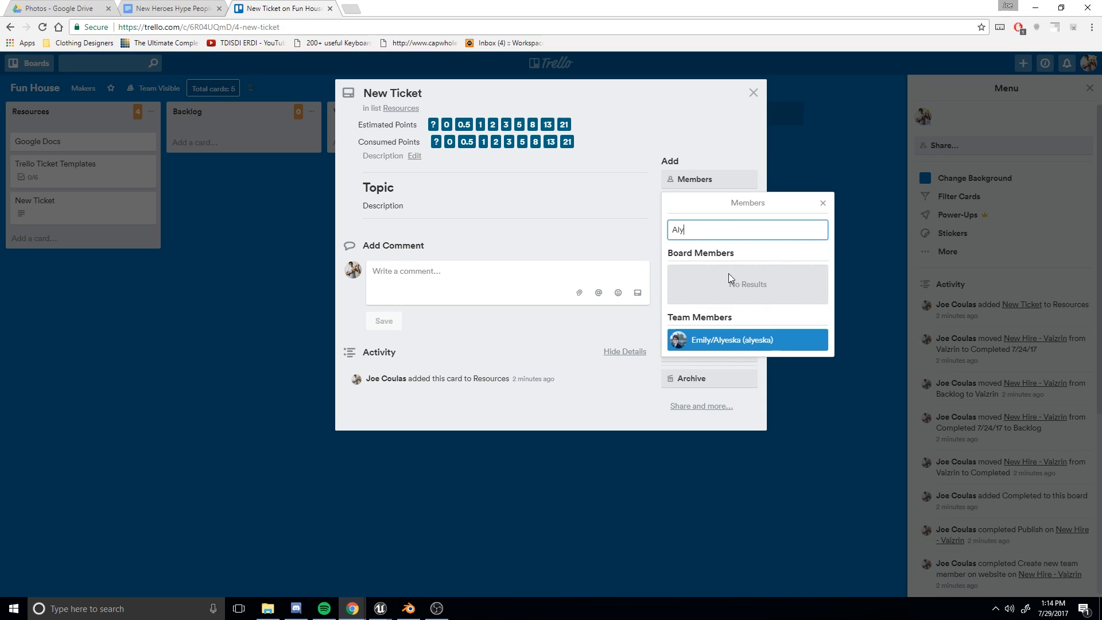
{"action": "left_click", "coordinate": [712, 340]}
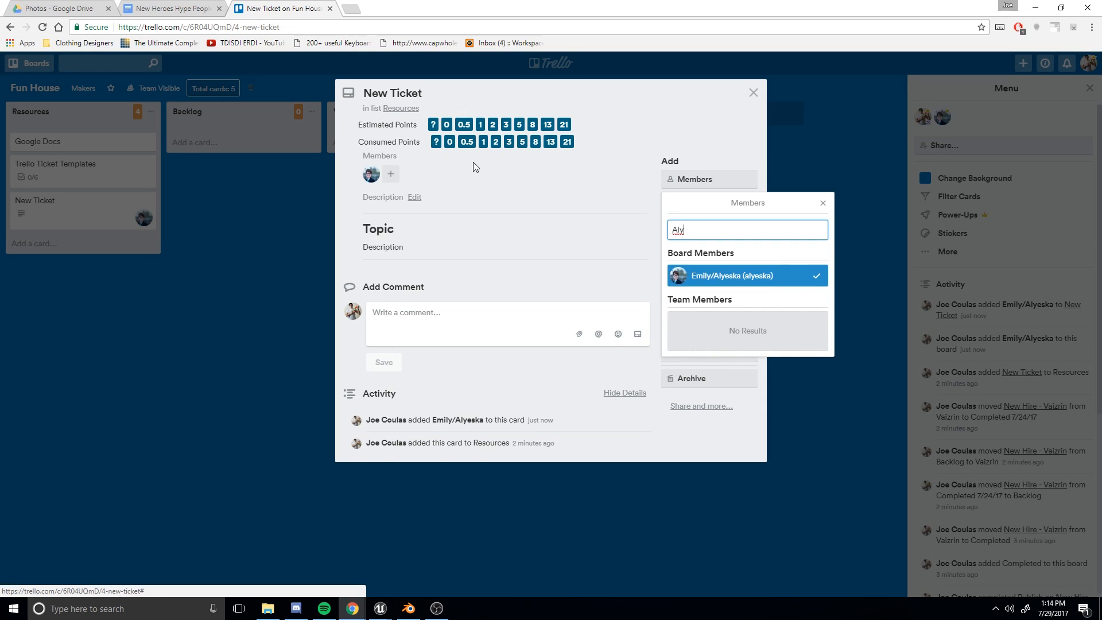
{"action": "left_click", "coordinate": [496, 174]}
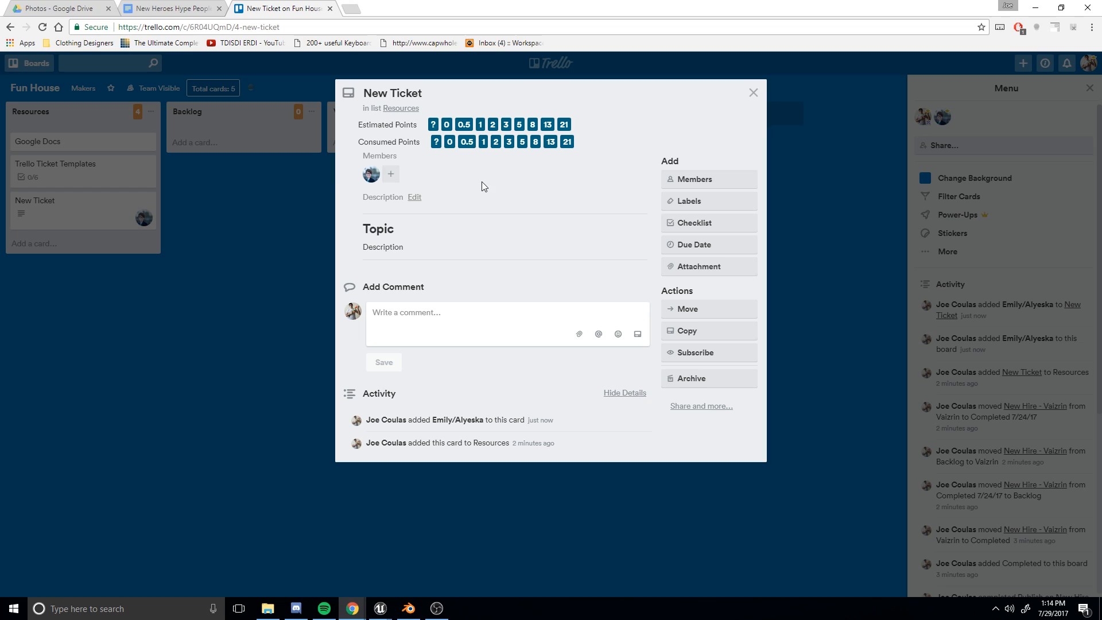
{"action": "key", "text": "space"}
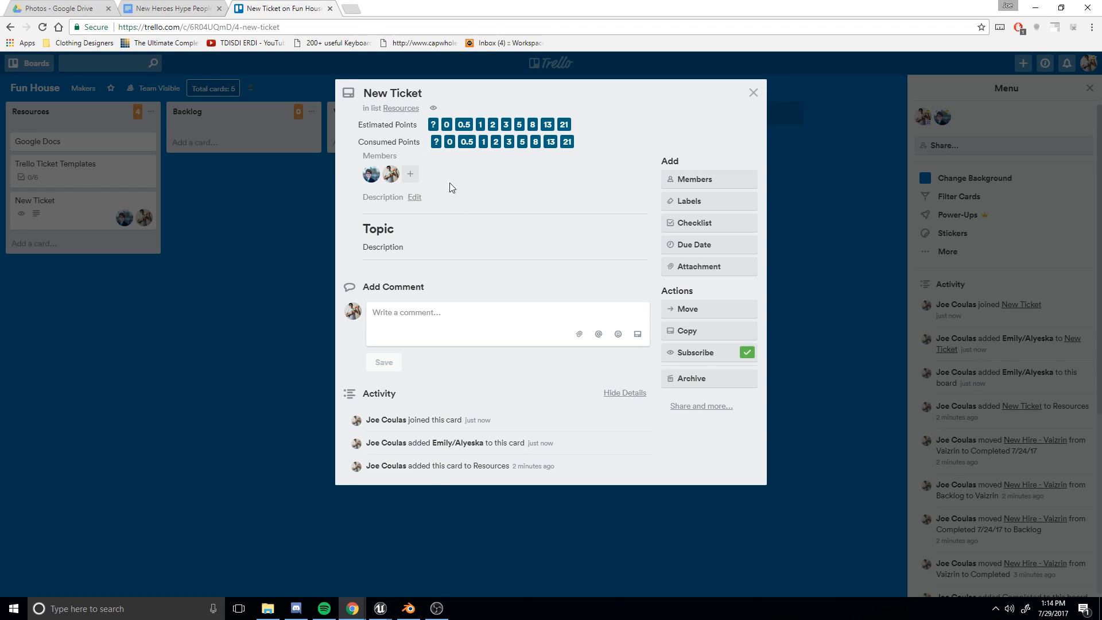
Step: Apply the green label to the New Ticket card
{"action": "left_click", "coordinate": [680, 207]}
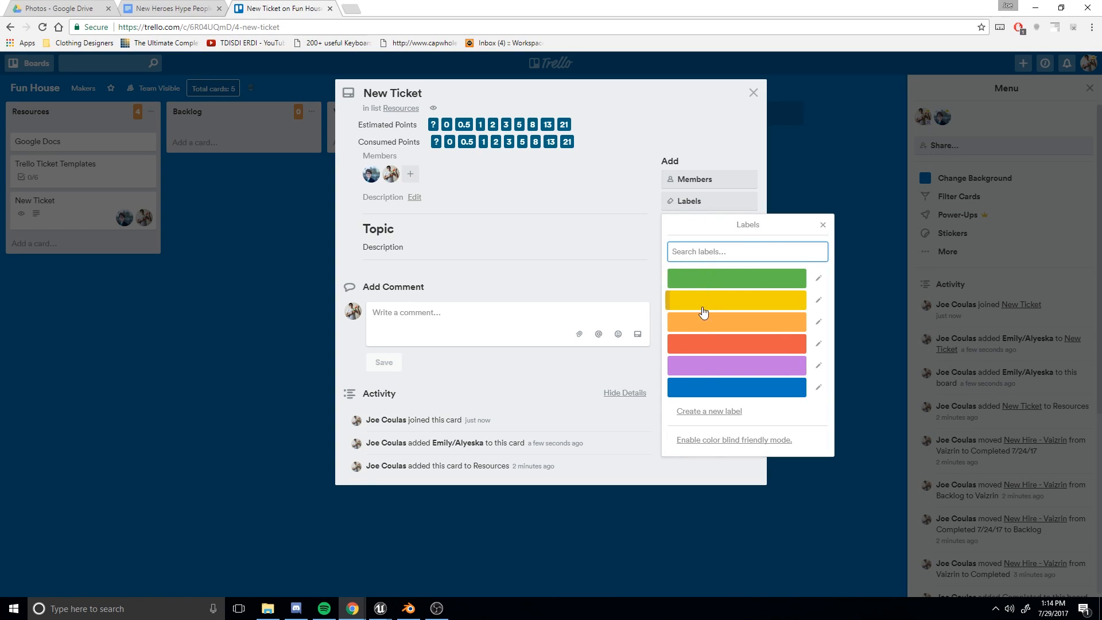
{"action": "left_click", "coordinate": [686, 125]}
{"action": "left_click", "coordinate": [689, 201]}
{"action": "left_click", "coordinate": [749, 280]}
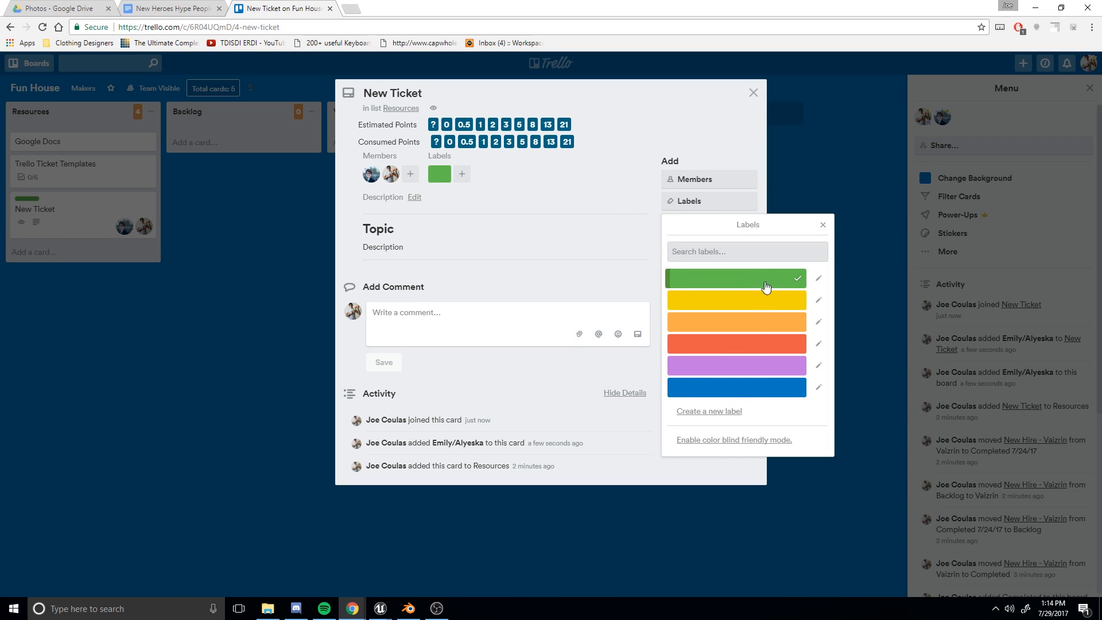
Step: Name the green label Completed
{"action": "left_click", "coordinate": [819, 279]}
{"action": "type", "text": "Completed"}
{"action": "key", "text": "Return"}
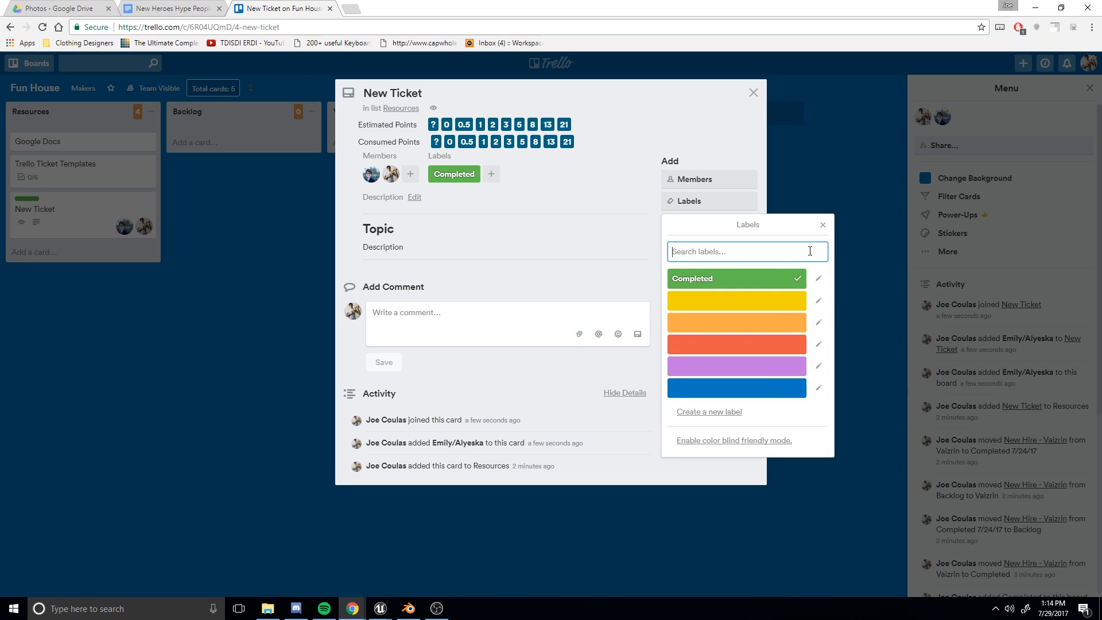
Step: Name the yellow label Having Problems and apply it to the New Ticket card in place of the Completed label
{"action": "left_click", "coordinate": [817, 303]}
{"action": "left_click", "coordinate": [724, 268]}
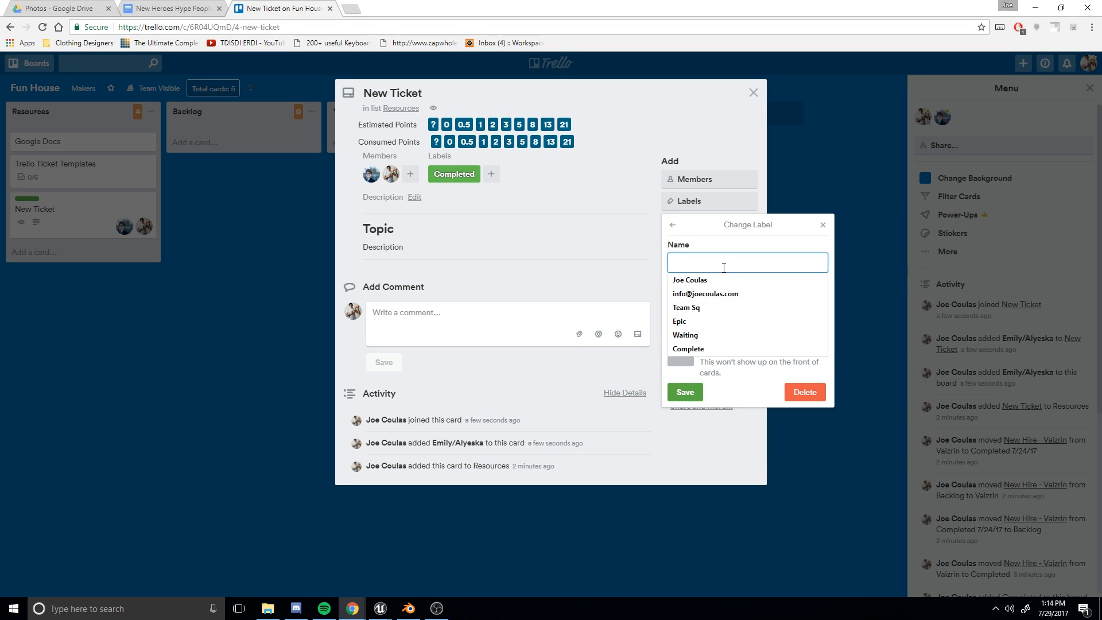
{"action": "type", "text": "Having Problems"}
{"action": "key", "text": "Return"}
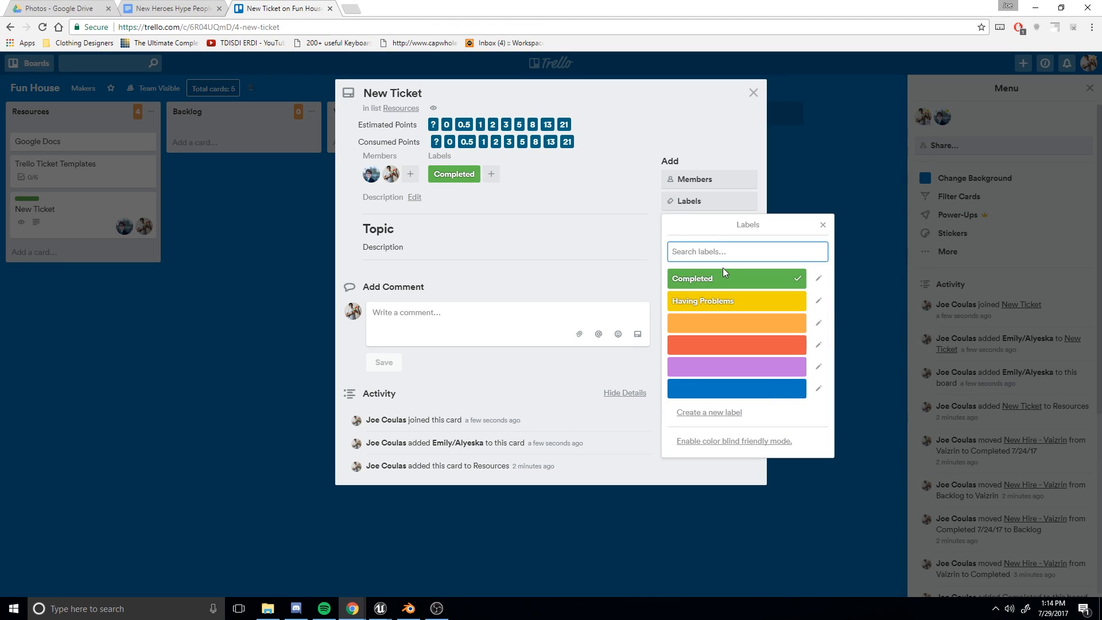
{"action": "left_click", "coordinate": [761, 304]}
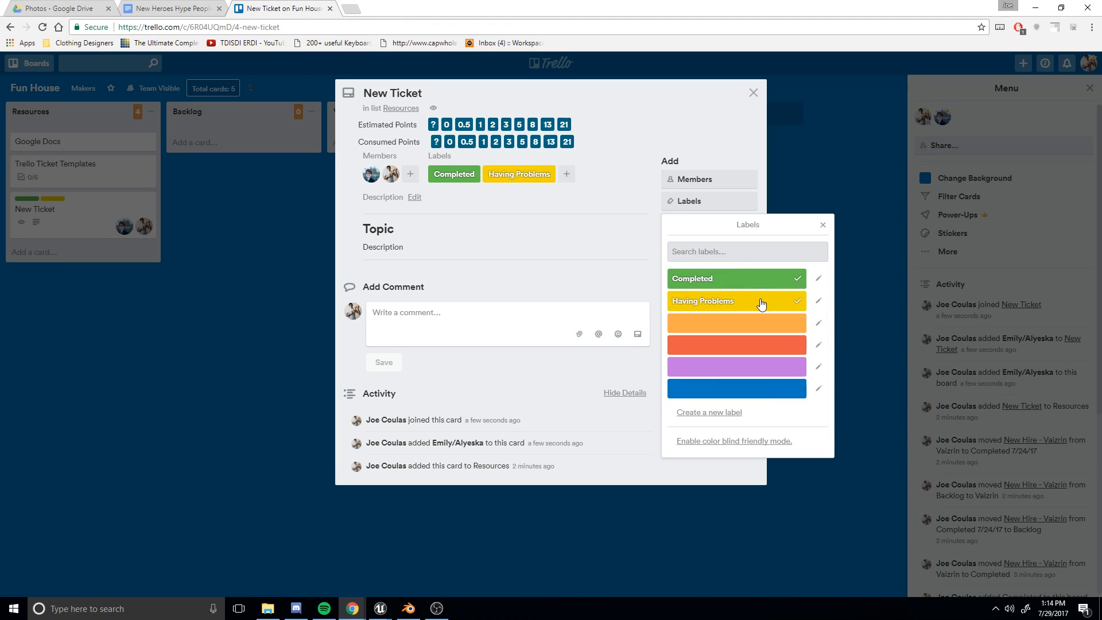
{"action": "left_click", "coordinate": [713, 287]}
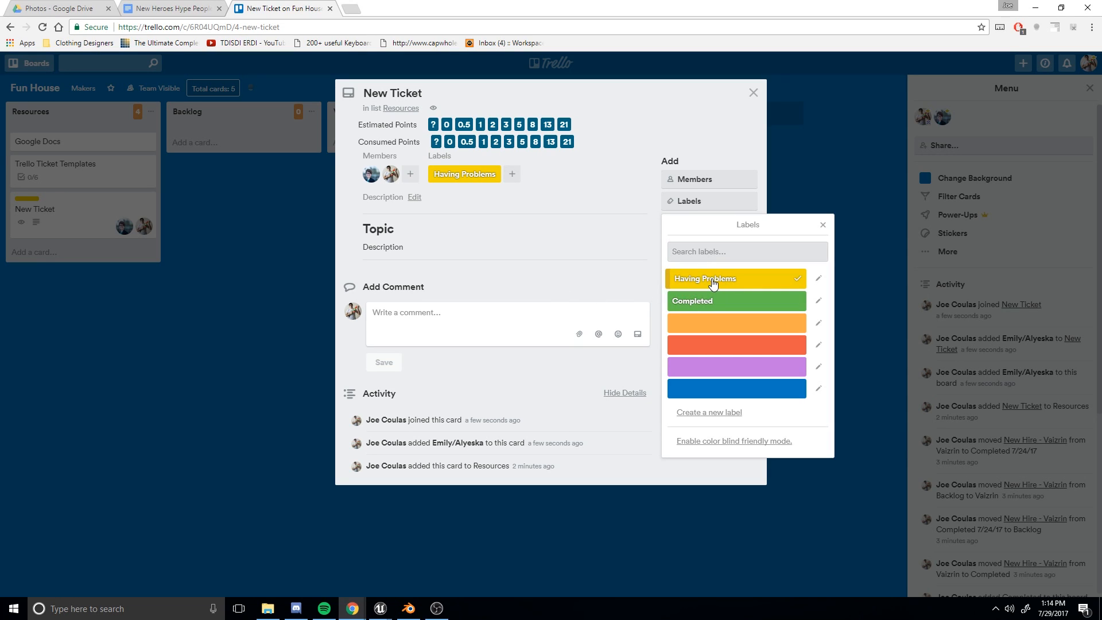
Step: Name the orange label Waiting for more information and the red label Can't Complete
{"action": "left_click", "coordinate": [818, 322]}
{"action": "type", "text": "Waiting for more information"}
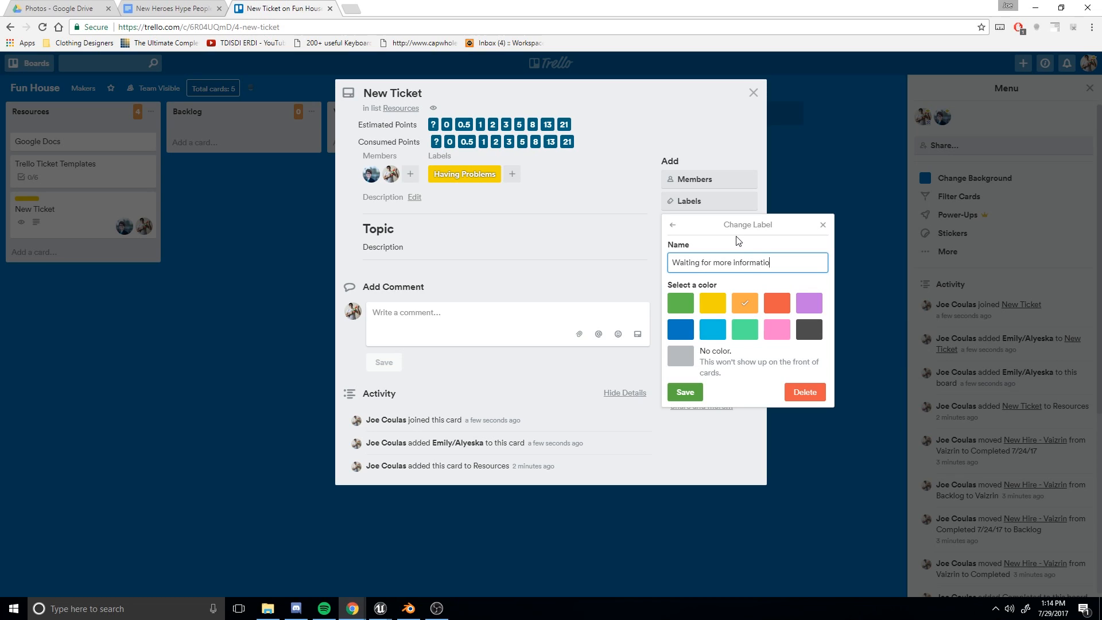
{"action": "key", "text": "Return"}
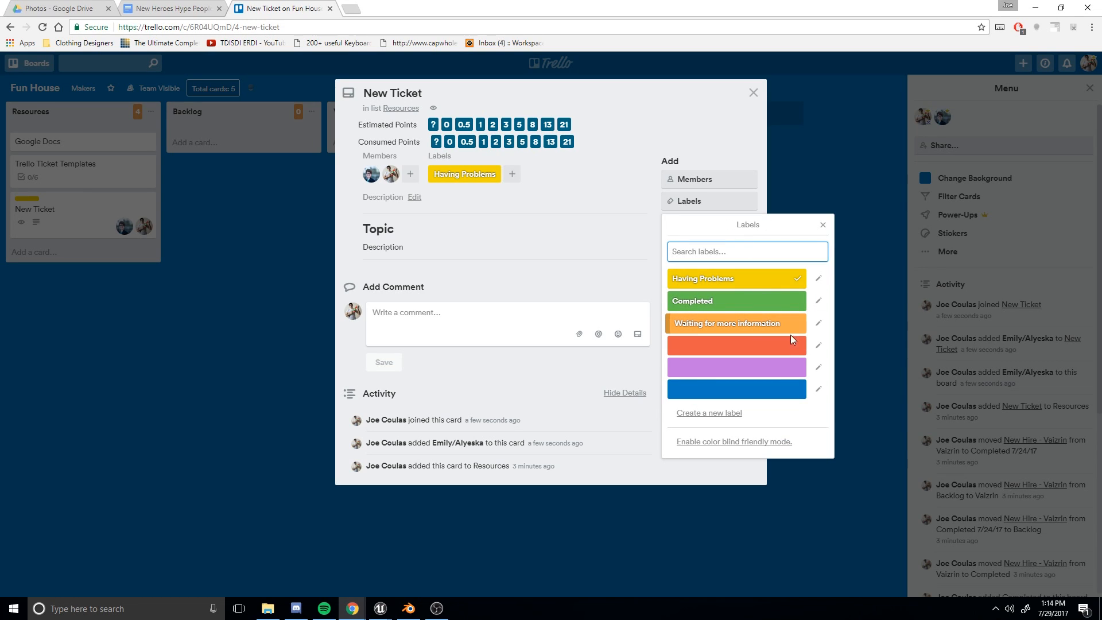
{"action": "left_click", "coordinate": [818, 347]}
{"action": "type", "text": "Can't Complete"}
{"action": "key", "text": "Return"}
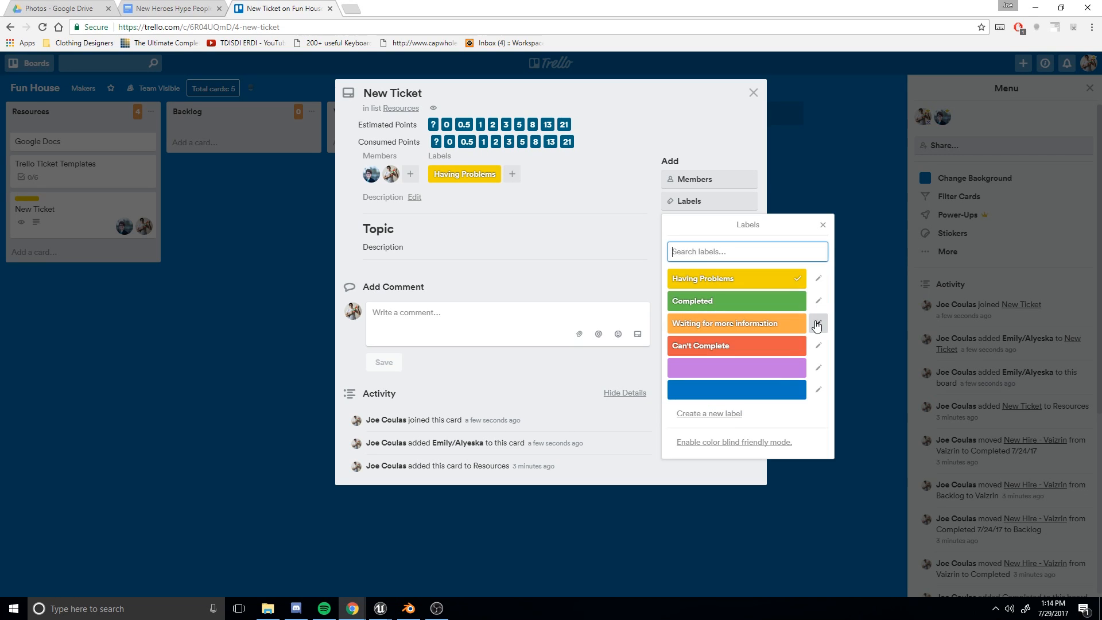
Step: Try the Can't Complete label on the New Ticket card, and remove both it and the Having Problems label
{"action": "left_click", "coordinate": [803, 345]}
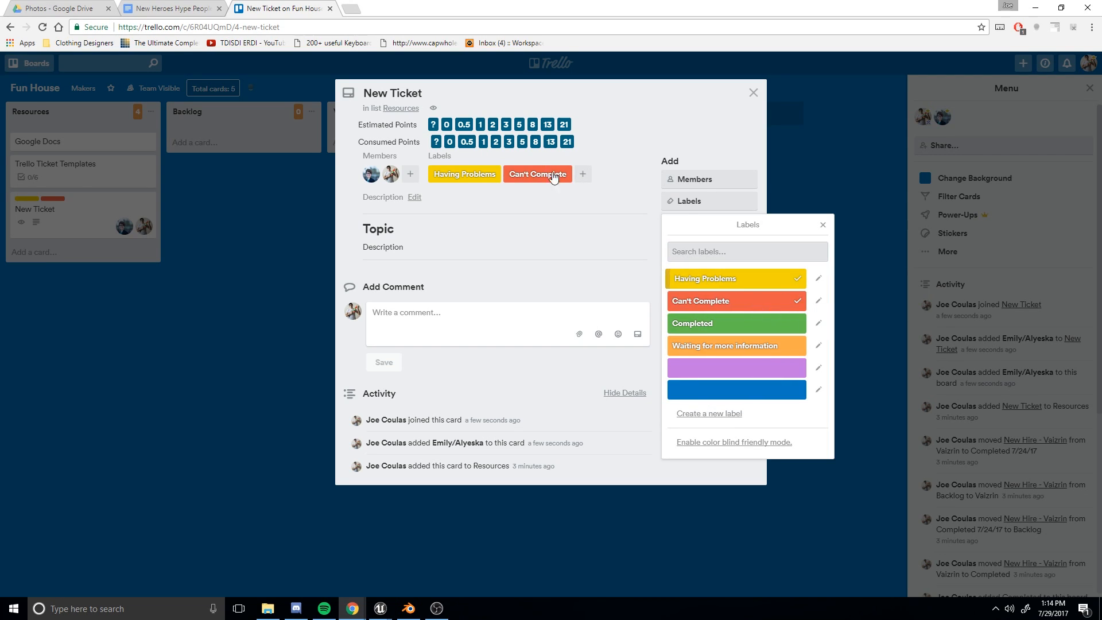
{"action": "left_click", "coordinate": [708, 281]}
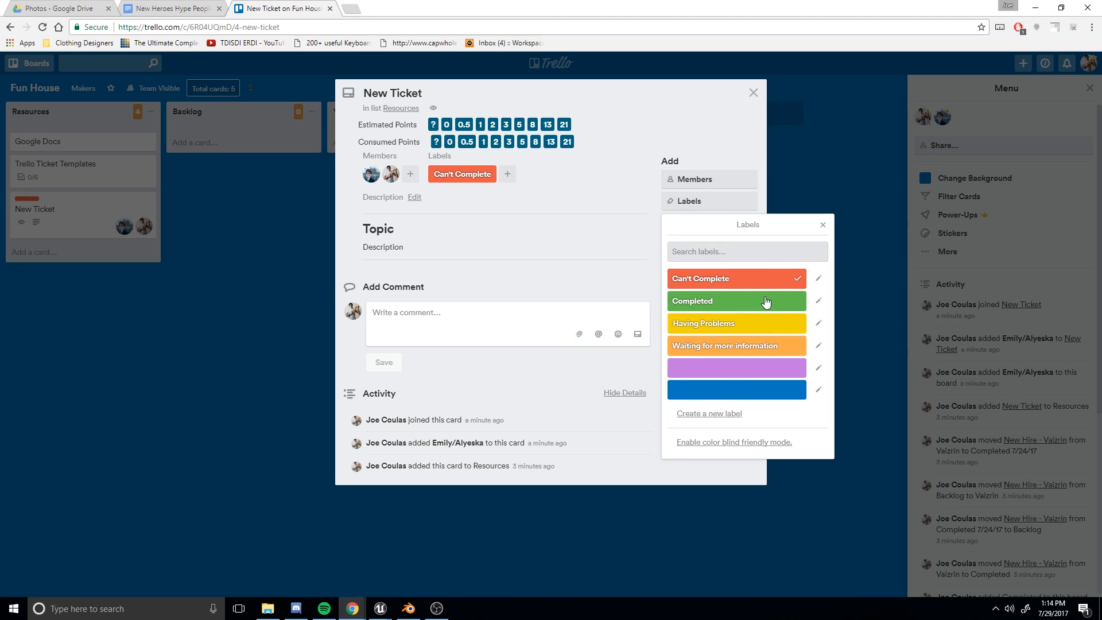
{"action": "left_click", "coordinate": [755, 282]}
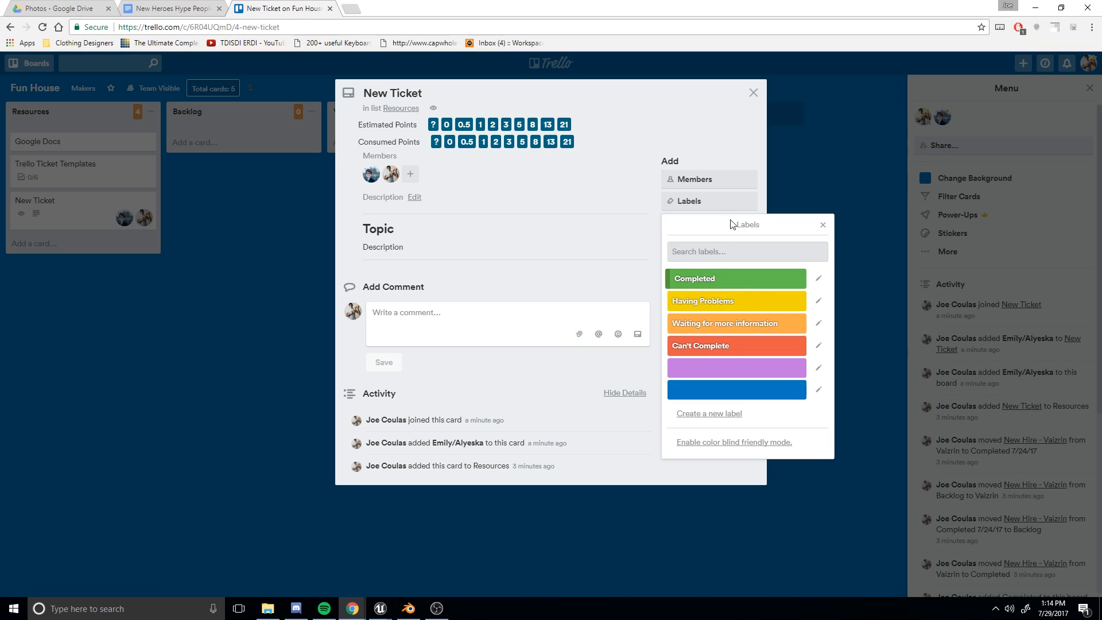
Step: Name the purple label Bugs and close the label list
{"action": "left_click", "coordinate": [819, 368]}
{"action": "type", "text": "Bug"}
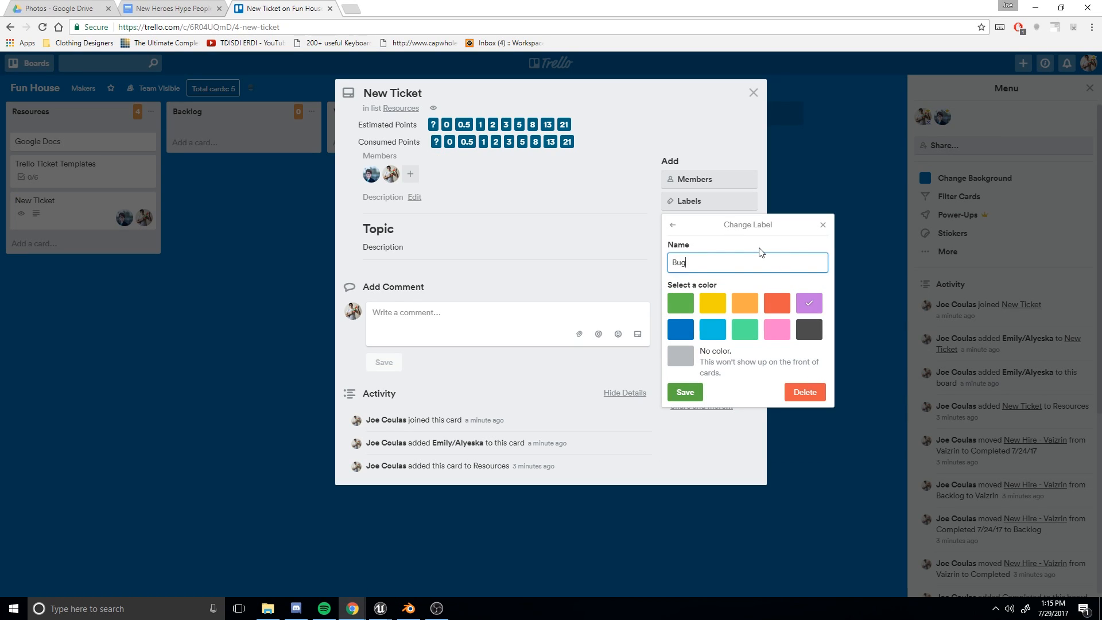
{"action": "key", "text": "Return"}
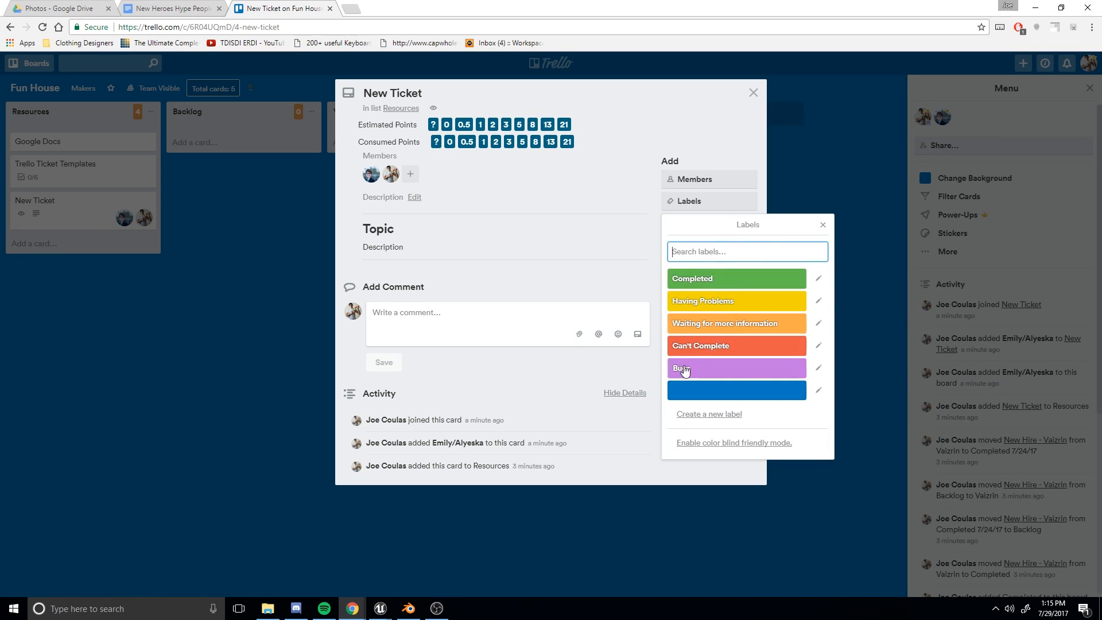
{"action": "left_click", "coordinate": [568, 190]}
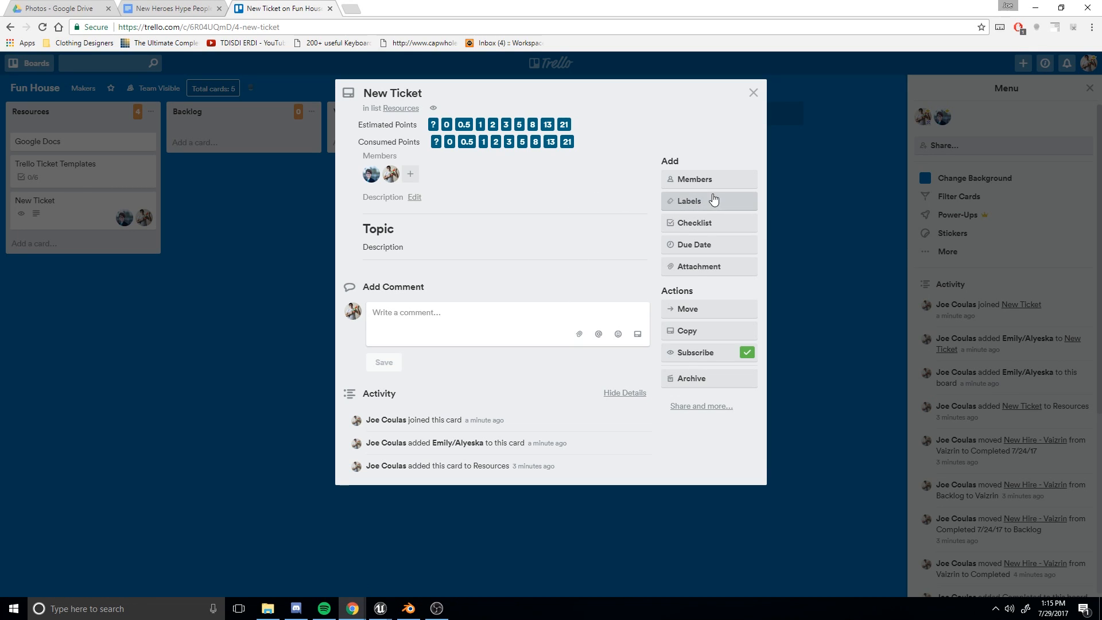
Step: Apply all six labels to the New Ticket card and remove the unnamed blue one
{"action": "left_click", "coordinate": [710, 202]}
{"action": "left_click", "coordinate": [605, 184]}
{"action": "key", "text": "1"}
{"action": "key", "text": "2"}
{"action": "key", "text": "3"}
{"action": "key", "text": "4"}
{"action": "key", "text": "5"}
{"action": "key", "text": "6"}
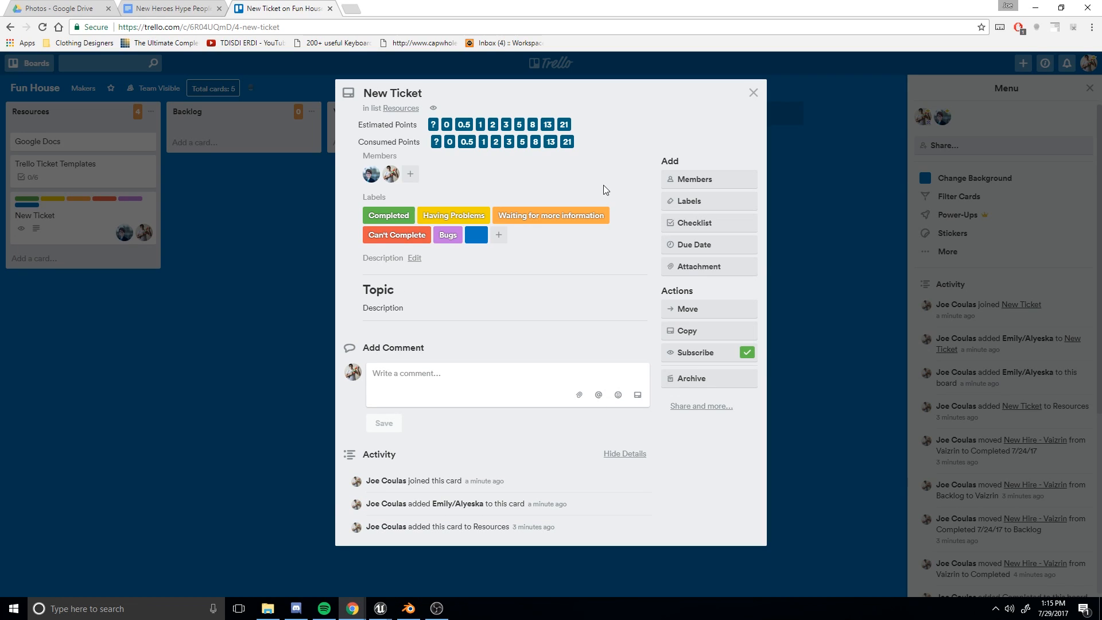
{"action": "key", "text": "6"}
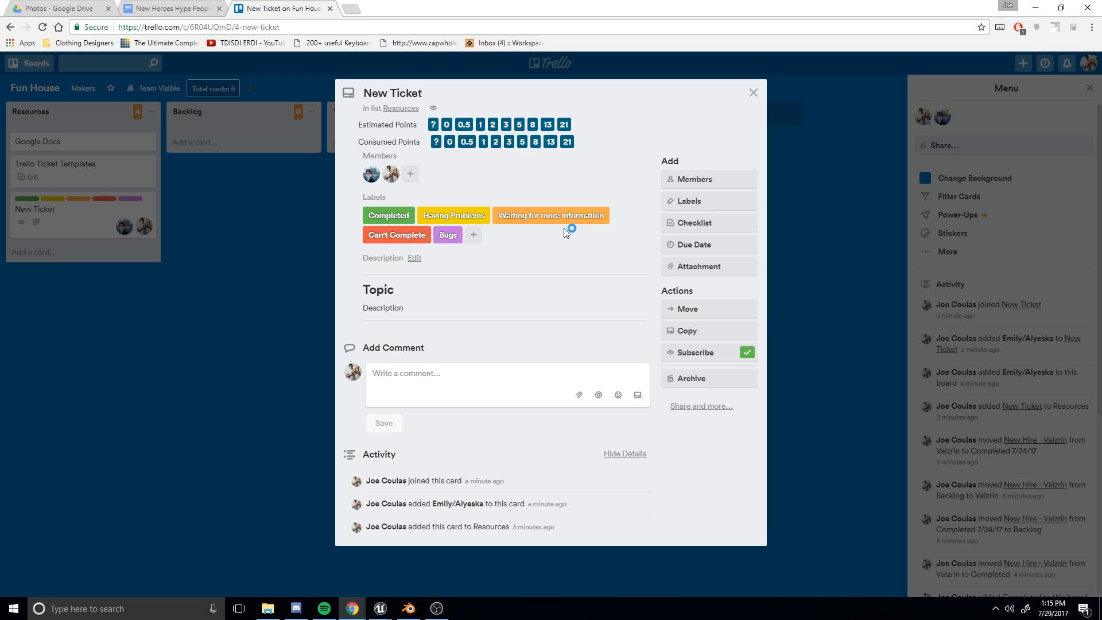
{"action": "key", "text": "l"}
{"action": "key", "text": "Return"}
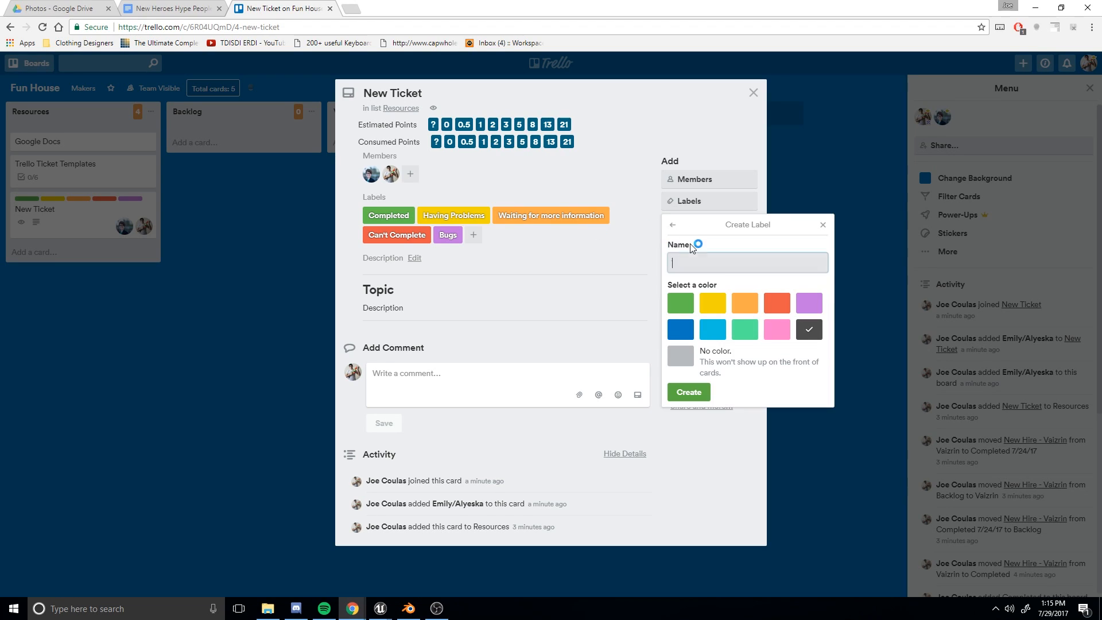
{"action": "key", "text": "Escape"}
{"action": "key", "text": "Escape"}
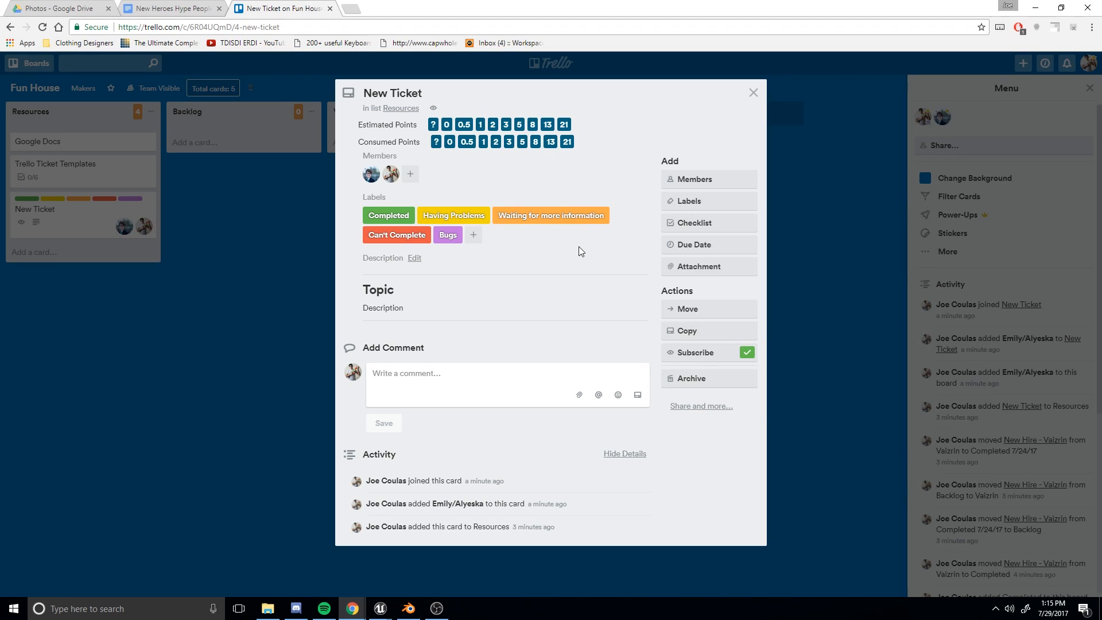
{"action": "key", "text": "l"}
{"action": "key", "text": "BackSpace"}
{"action": "key", "text": "Escape"}
Step: Remove all the labels from the New Ticket card
{"action": "key", "text": "1"}
{"action": "key", "text": "2"}
{"action": "key", "text": "3"}
{"action": "key", "text": "4"}
{"action": "key", "text": "5"}
{"action": "key", "text": "6"}
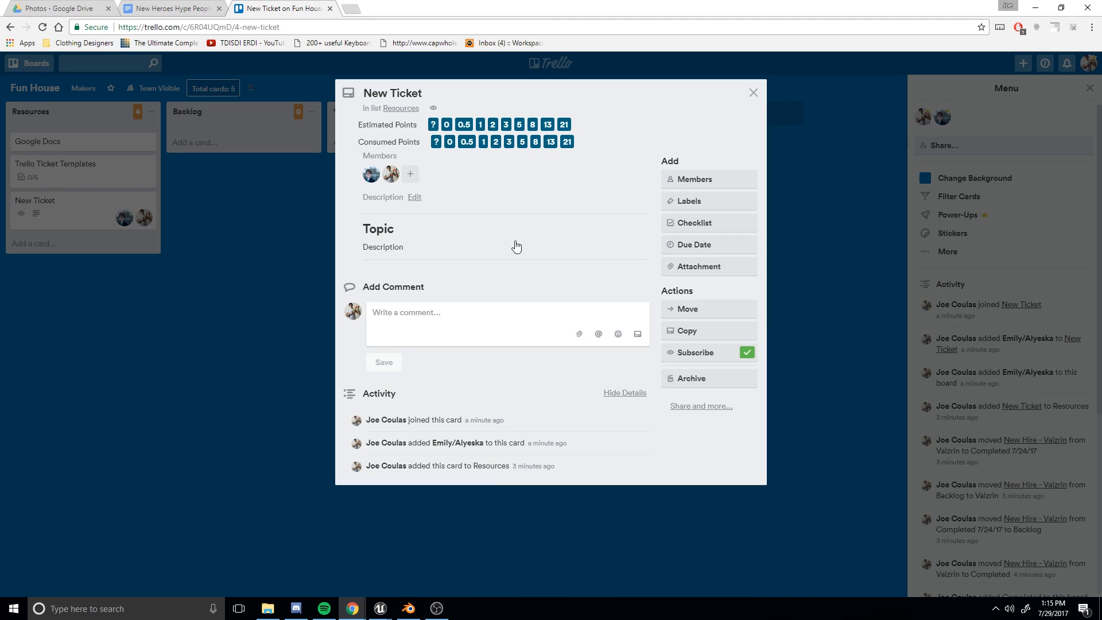
{"action": "key", "text": "6"}
Step: Remove the other team member from the New Ticket card and leave the card as well
{"action": "left_click", "coordinate": [371, 175]}
{"action": "left_click", "coordinate": [403, 237]}
{"action": "key", "text": "space"}
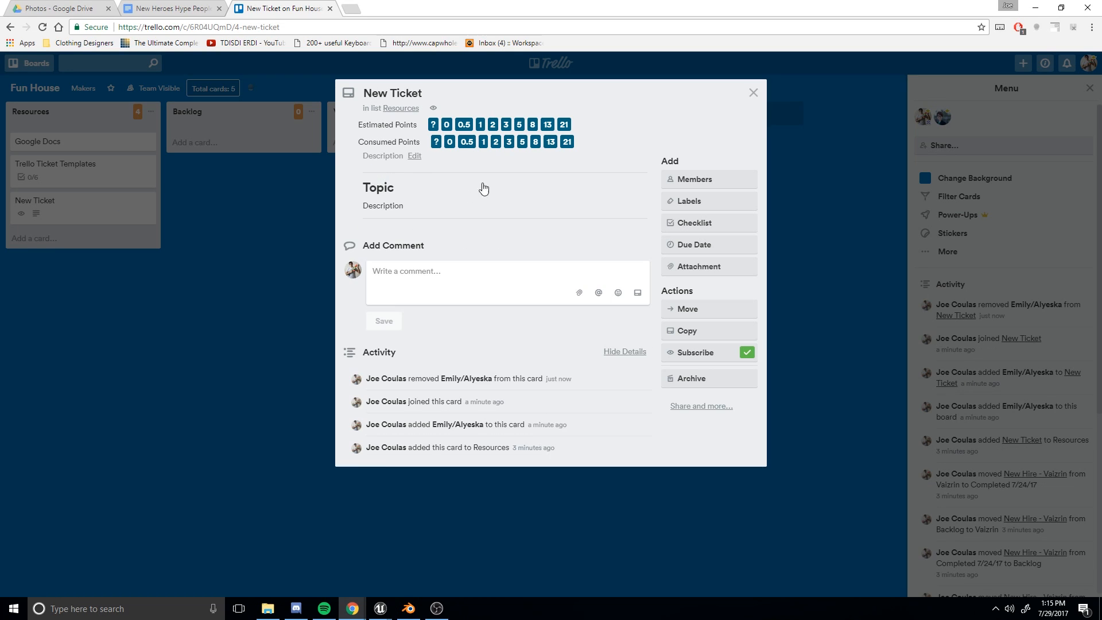
Step: Add a checklist titled Things to do to the New Ticket card and close the card
{"action": "left_click", "coordinate": [687, 222]}
{"action": "key", "text": "BackSpace"}
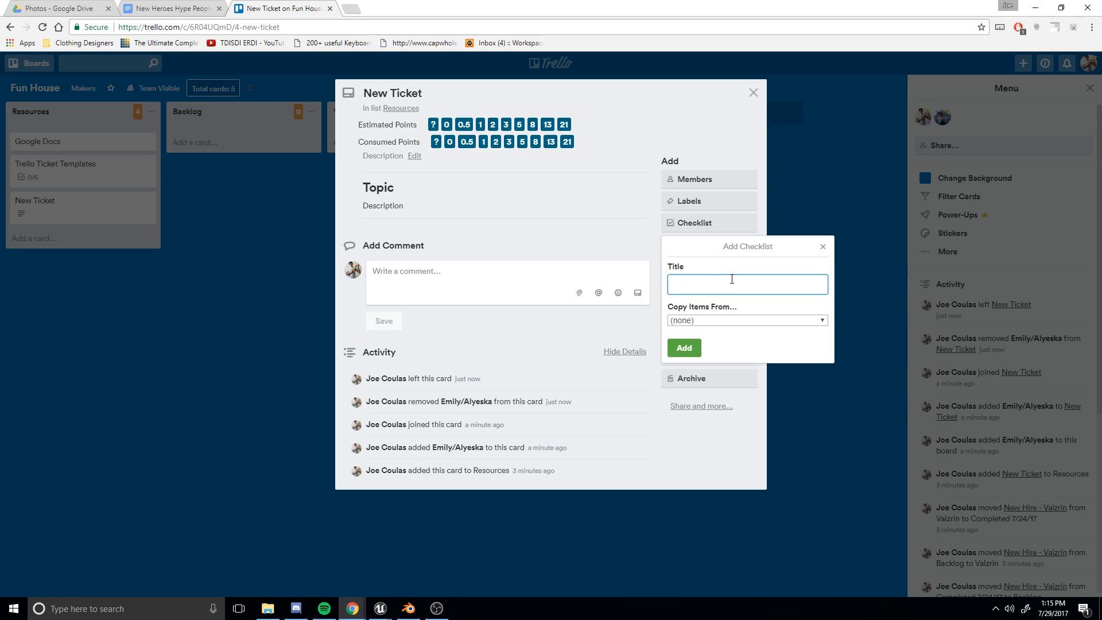
{"action": "type", "text": "Things to do"}
{"action": "key", "text": "Return"}
{"action": "left_click", "coordinate": [239, 286]}
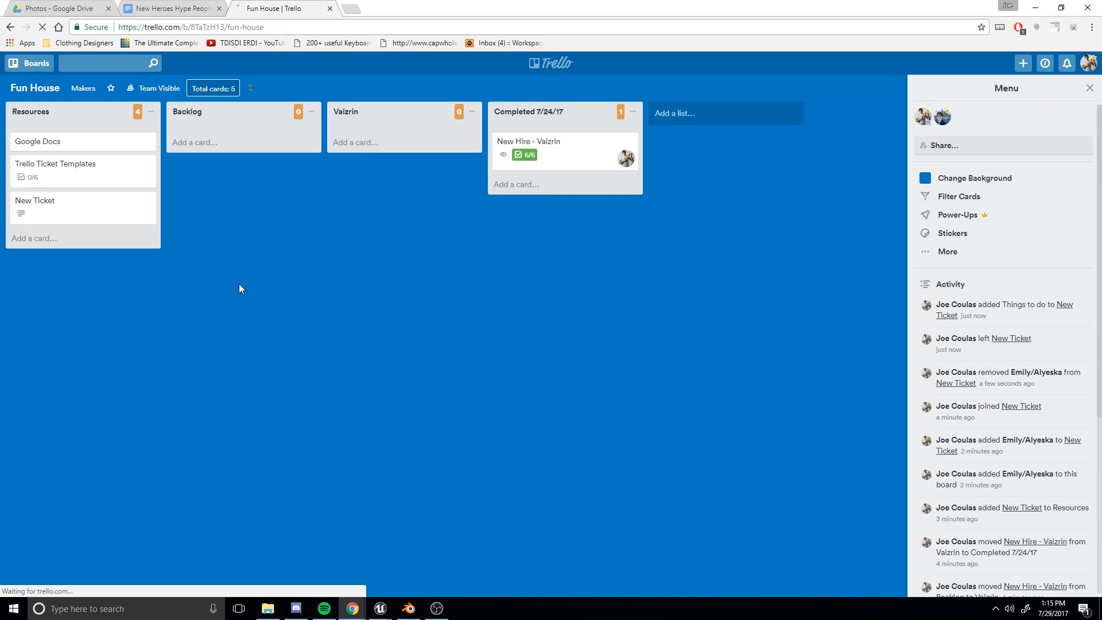
Step: Move the New Ticket card from Resources to the Backlog list and rename it Creating a new webpage
{"action": "left_click_drag", "start_coordinate": [99, 219], "coordinate": [241, 161]}
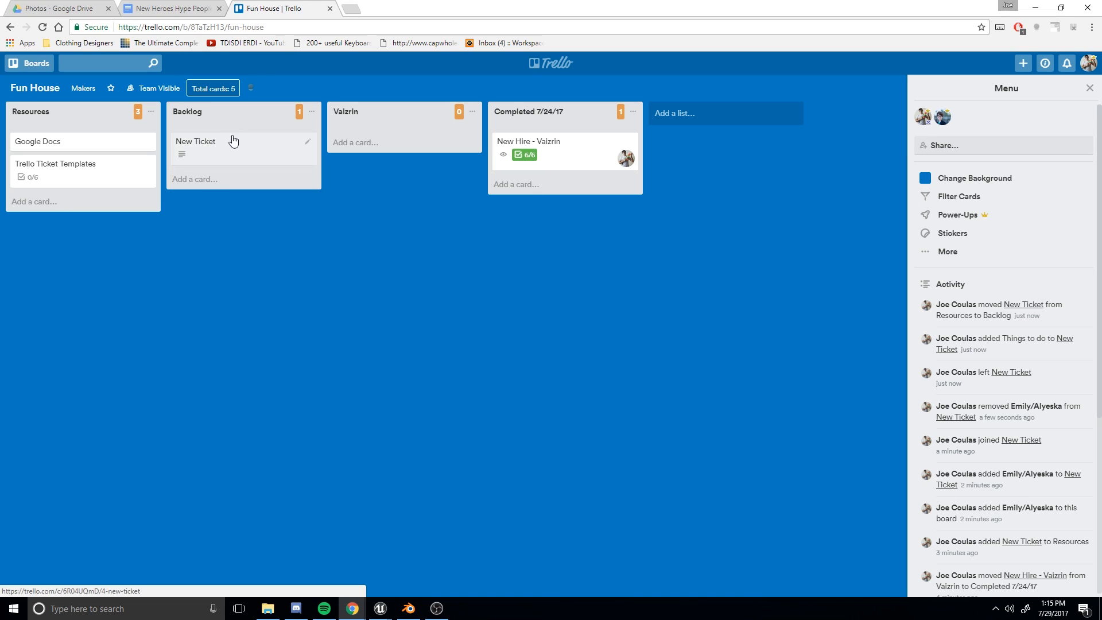
{"action": "left_click", "coordinate": [233, 141]}
{"action": "left_click", "coordinate": [425, 95]}
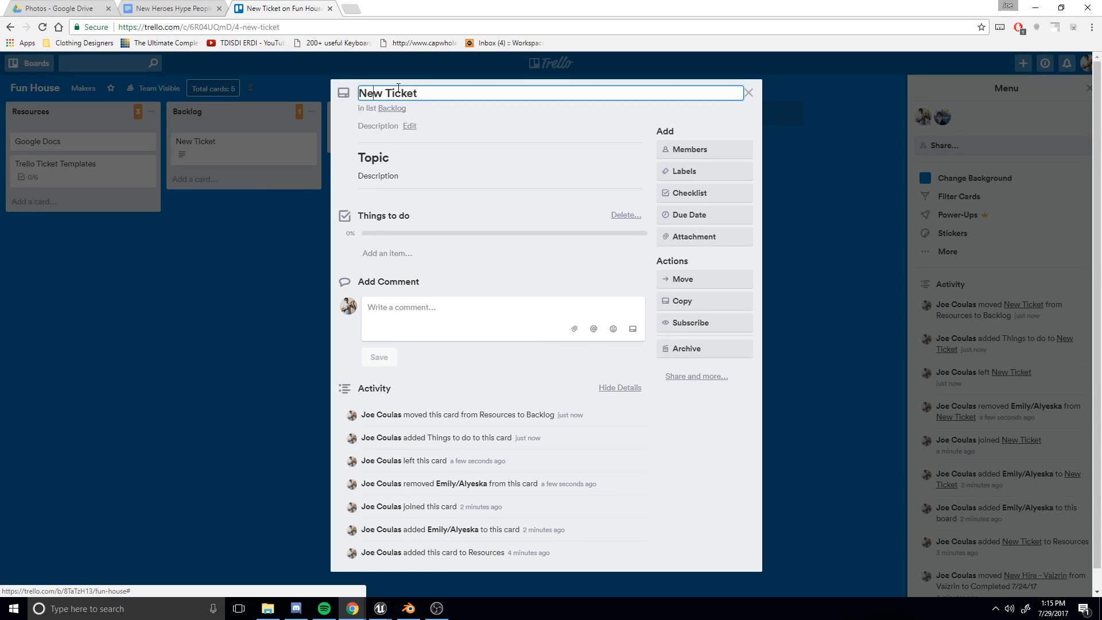
{"action": "left_click_drag", "start_coordinate": [425, 95], "coordinate": [360, 93]}
{"action": "key", "text": "BackSpace"}
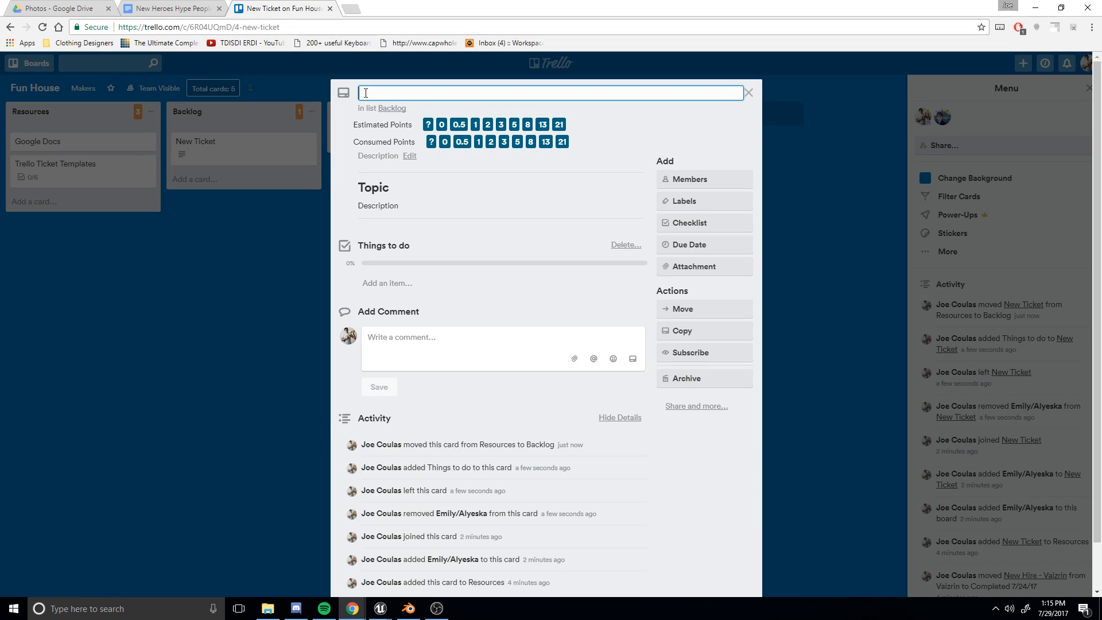
{"action": "key", "text": "Return"}
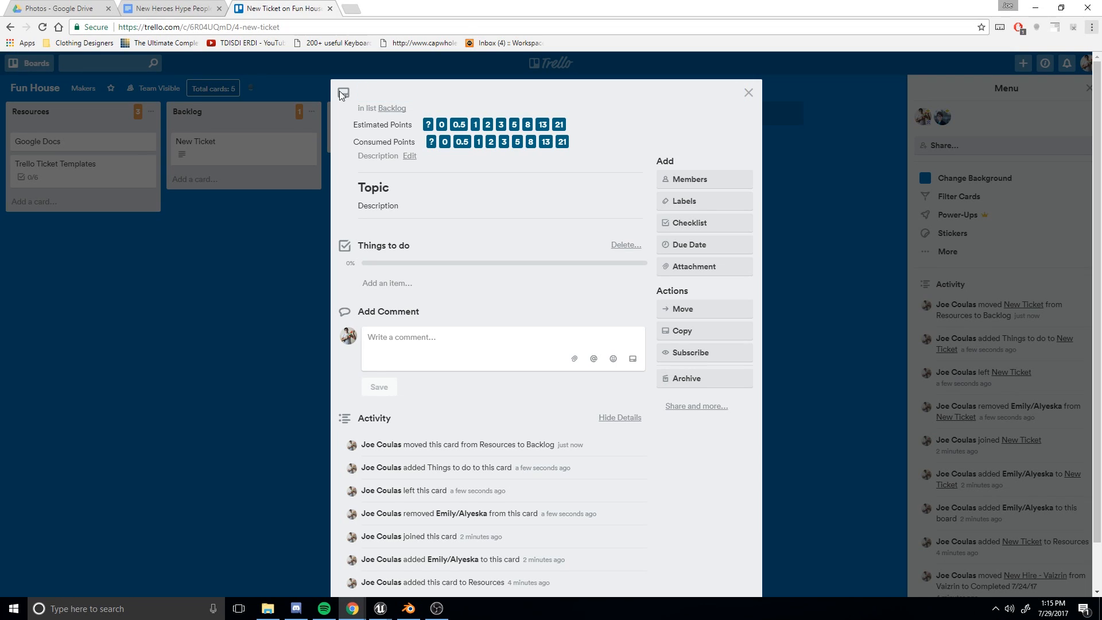
{"action": "left_click", "coordinate": [382, 90]}
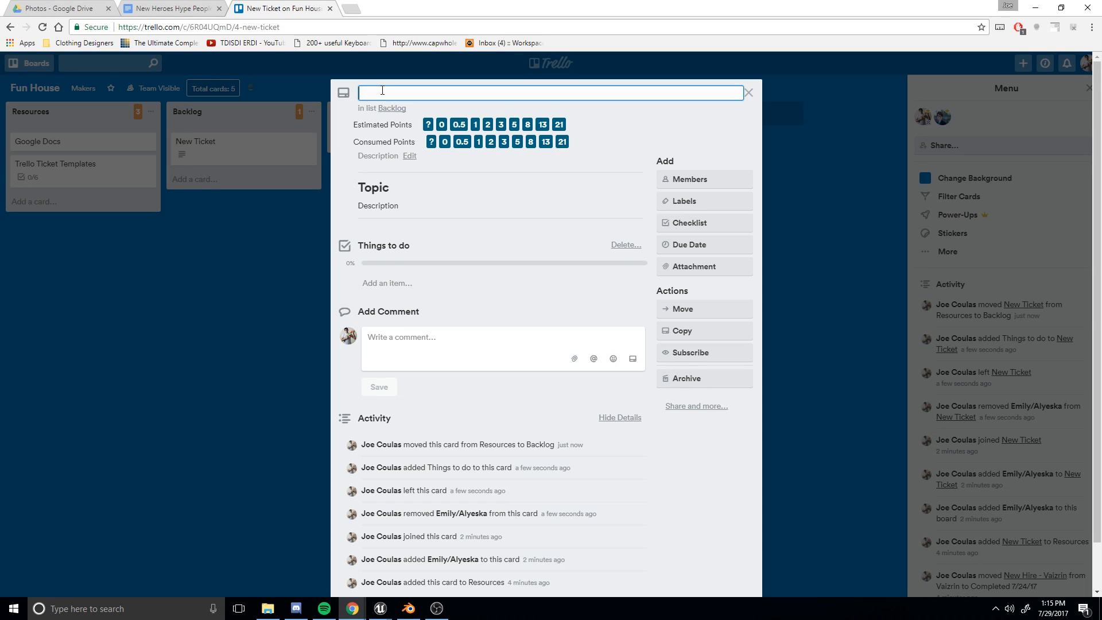
{"action": "type", "text": "Creating a new webpage"}
{"action": "key", "text": "Return"}
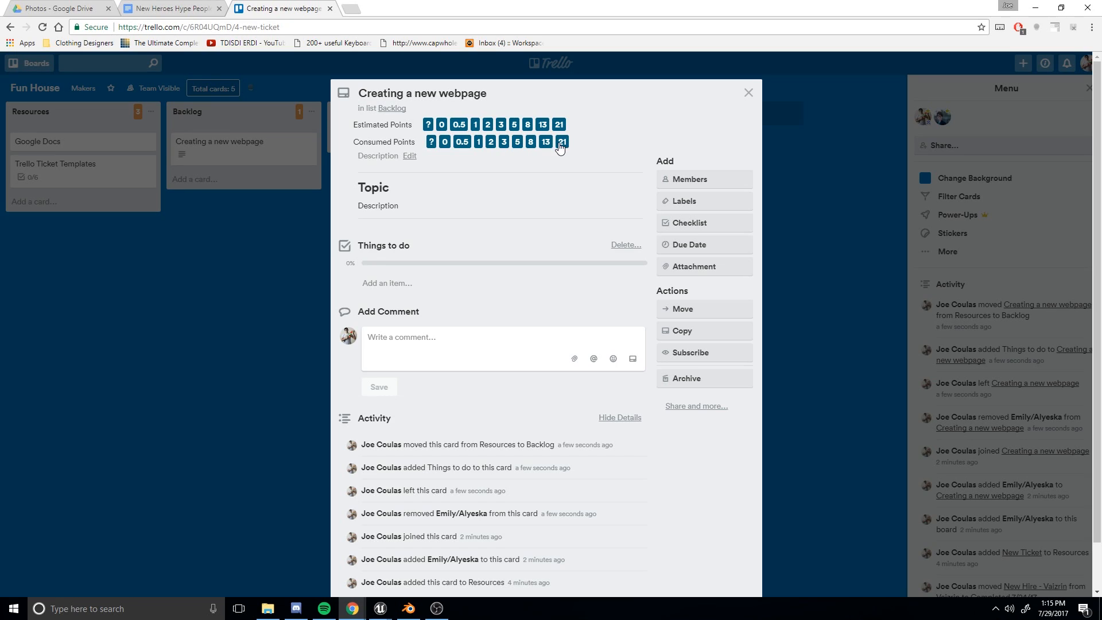
Step: Add the items Adding the webpage to wordpress and Filling with content to the Things to do checklist
{"action": "left_click", "coordinate": [408, 246]}
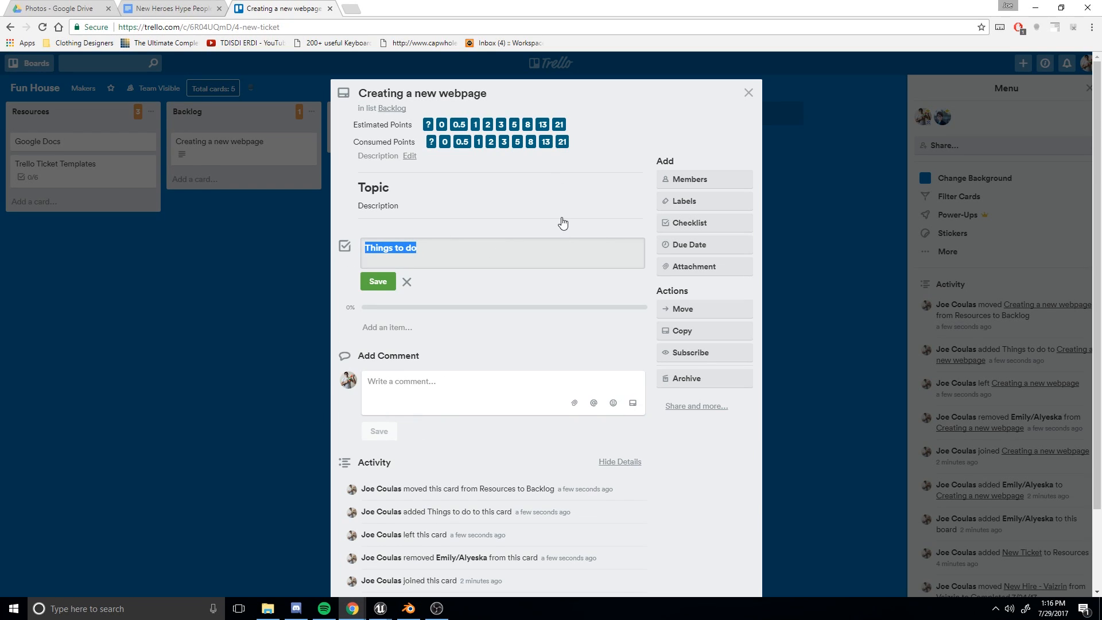
{"action": "left_click", "coordinate": [379, 275]}
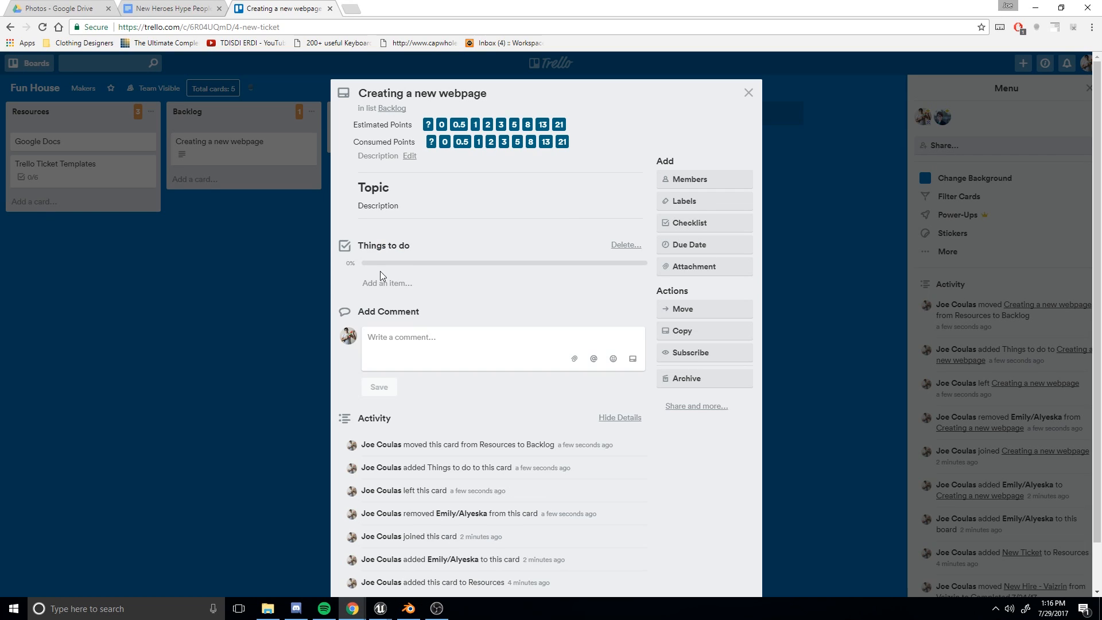
{"action": "left_click", "coordinate": [434, 283]}
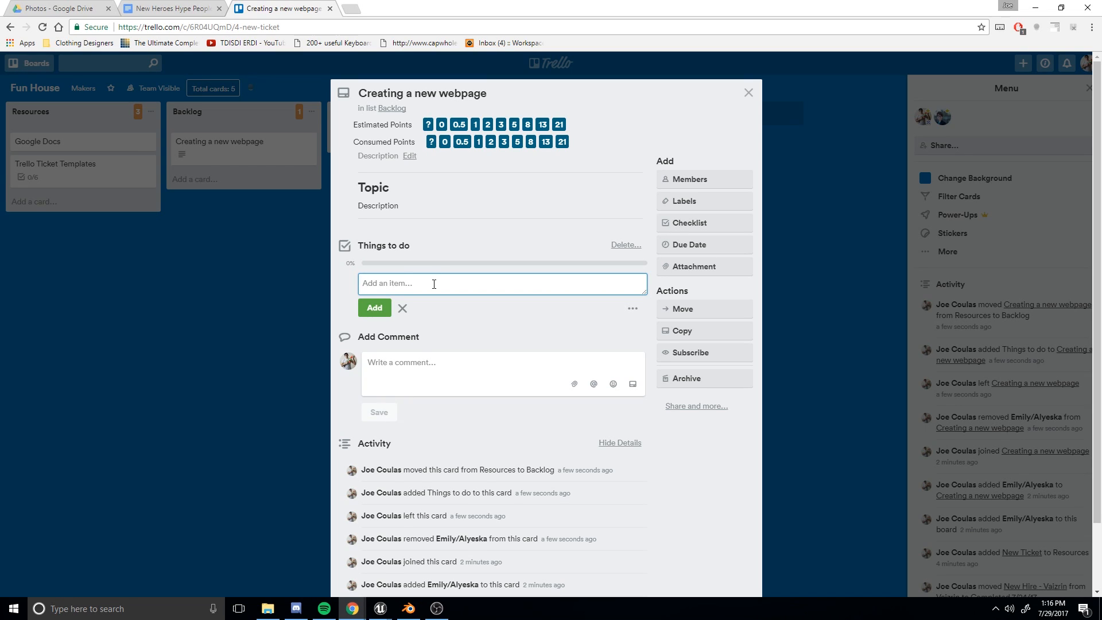
{"action": "type", "text": "Adding the webpage to wordpress"}
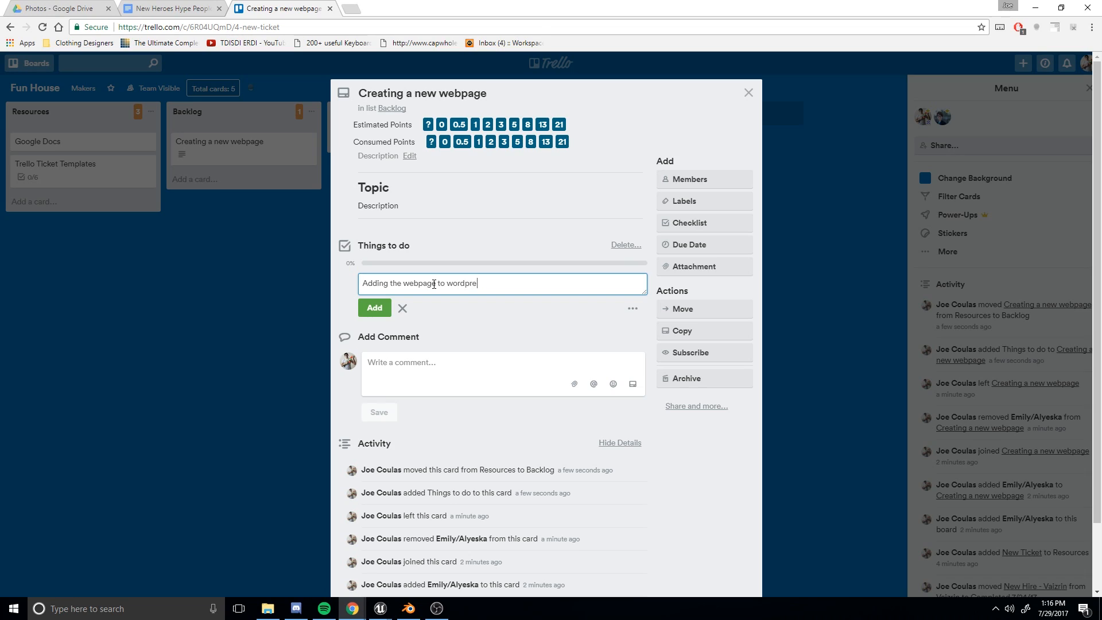
{"action": "key", "text": "Return"}
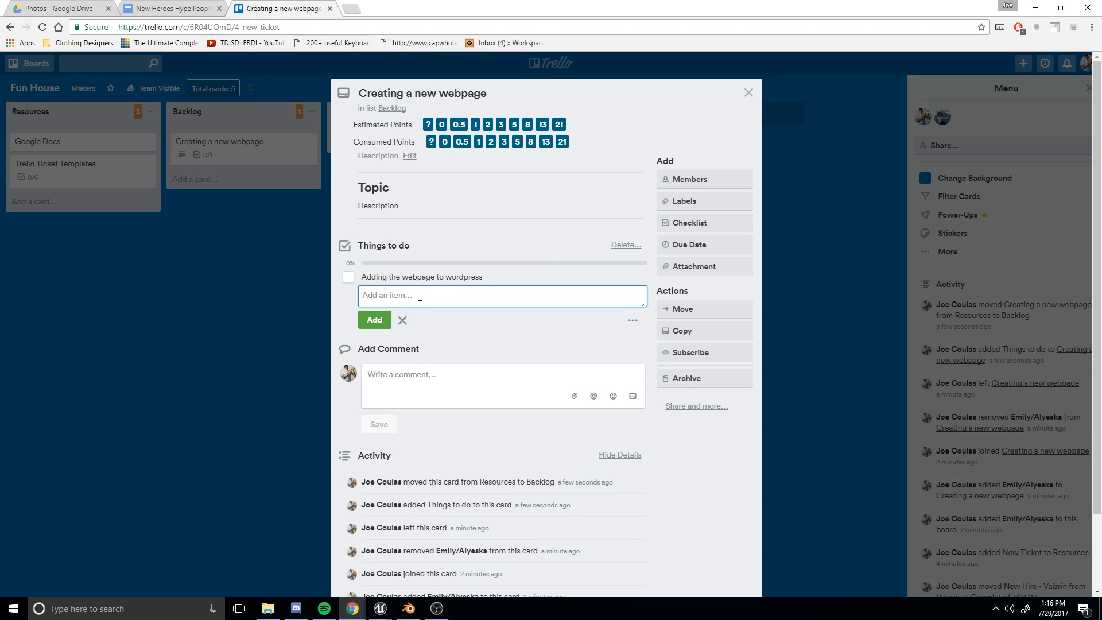
{"action": "type", "text": "Filling wi"}
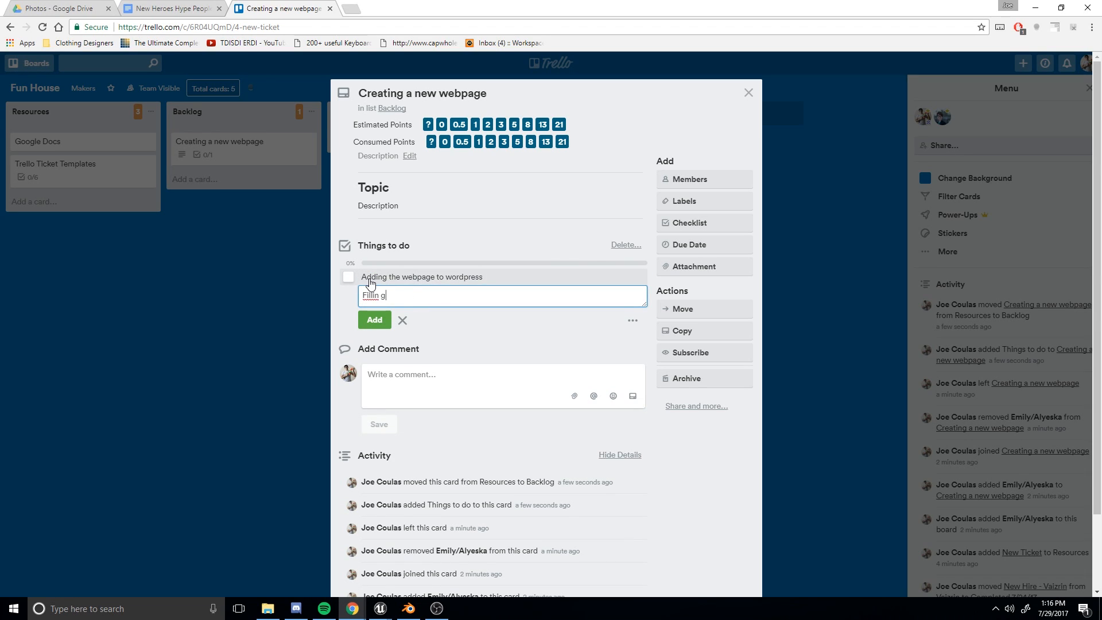
{"action": "type", "text": "th content"}
{"action": "key", "text": "Return"}
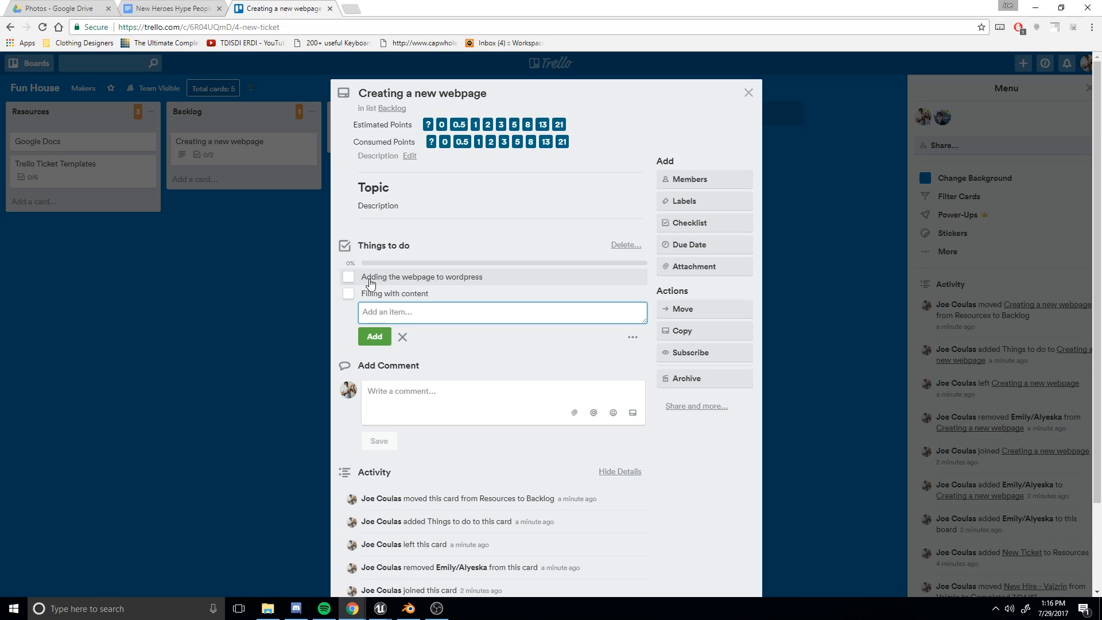
Step: Add the items Editor reviews webpage and Publish webpage to the Things to do checklist and finish adding items
{"action": "type", "text": "Editor reviews webpage"}
{"action": "key", "text": "Return"}
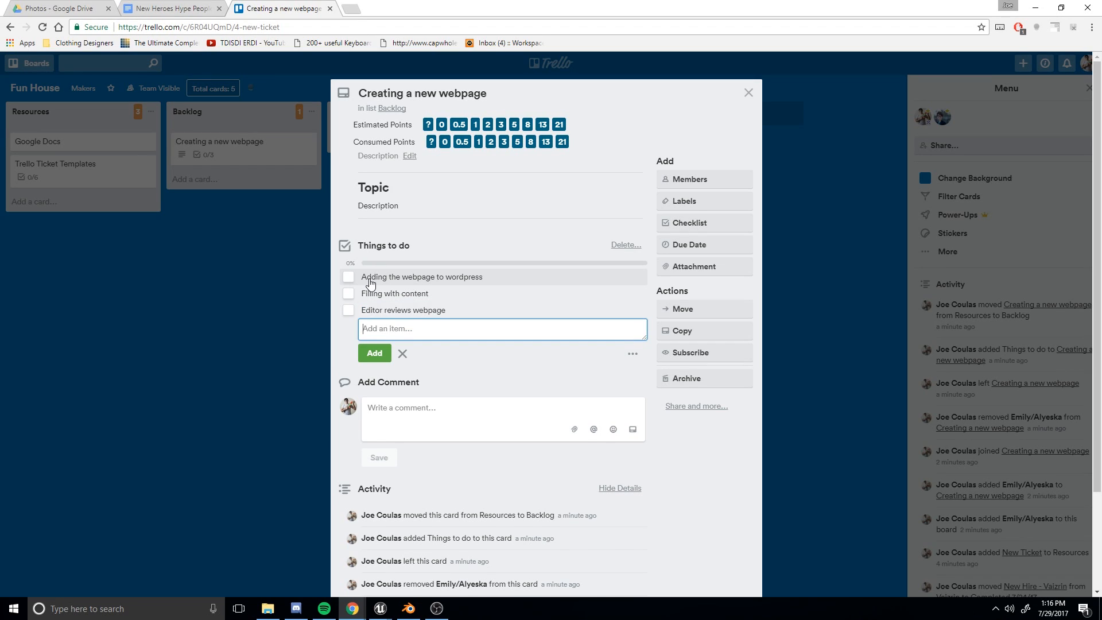
{"action": "type", "text": "Publiu"}
{"action": "type", "text": "h webpage"}
{"action": "key", "text": "Return"}
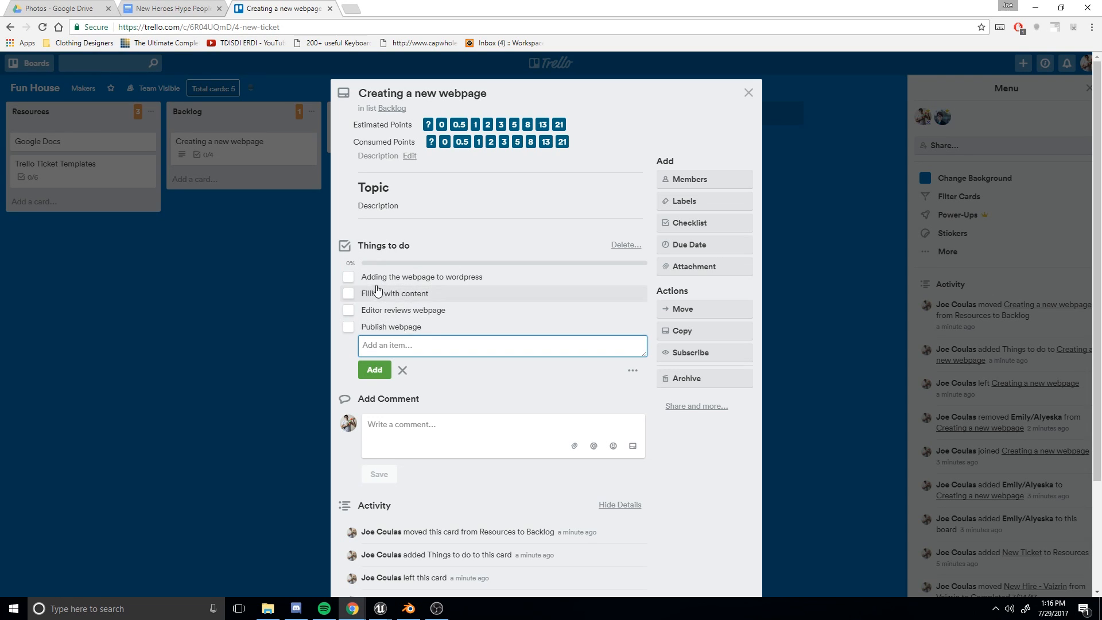
{"action": "left_click", "coordinate": [337, 263]}
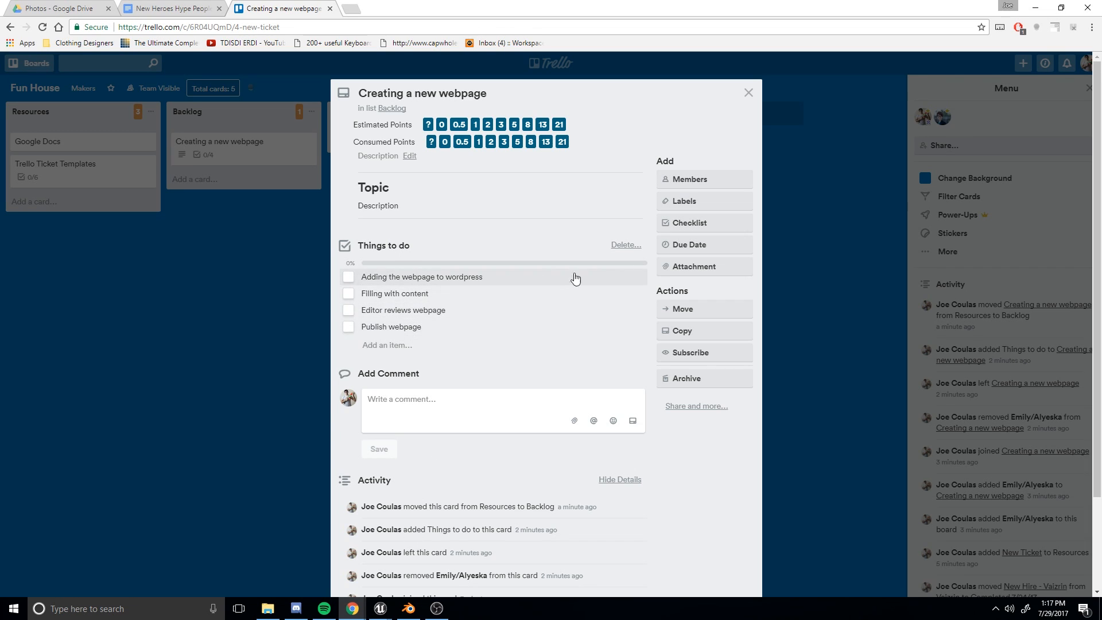
Step: Add a second checklist titled People to get information from, with an item about getting a teammate's updates on where to put the webpage
{"action": "left_click", "coordinate": [695, 217]}
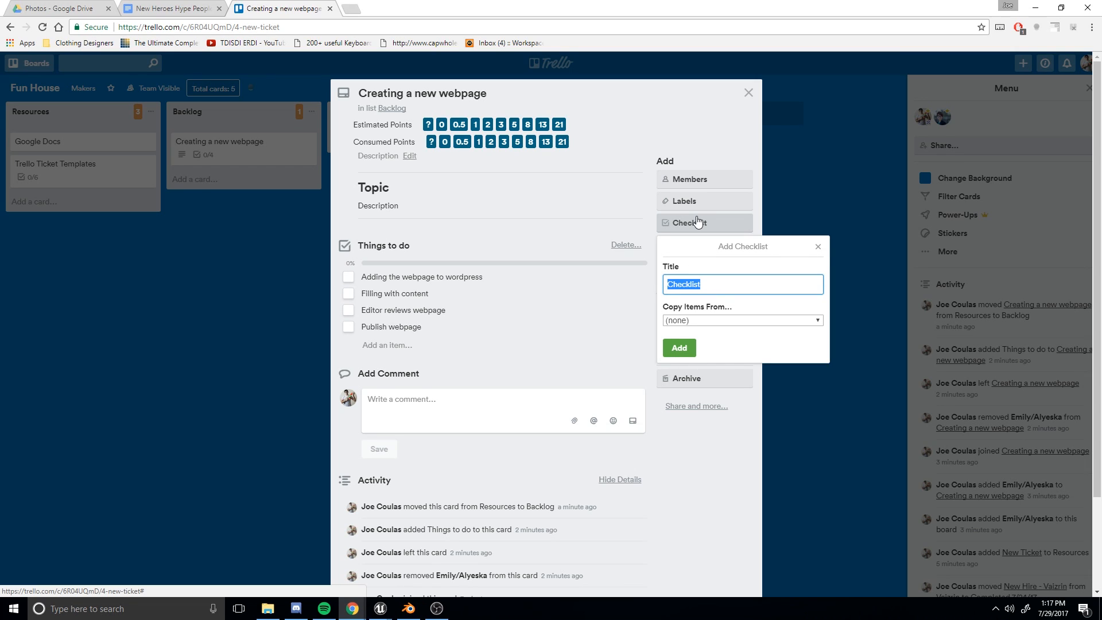
{"action": "key", "text": "BackSpace"}
{"action": "type", "text": "People to get information from"}
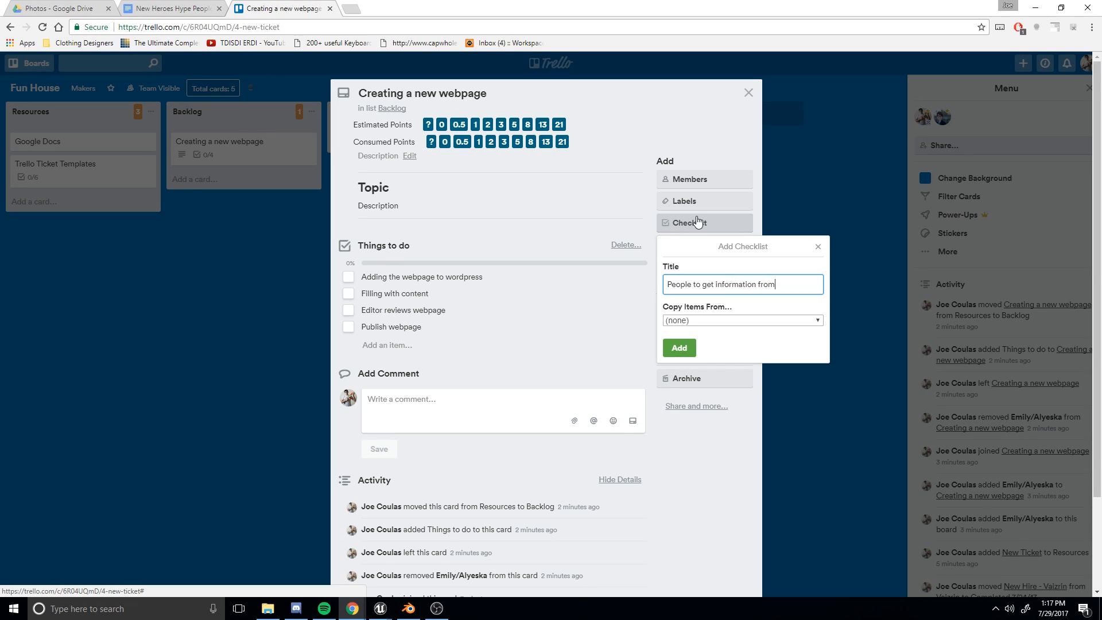
{"action": "key", "text": "Return"}
{"action": "scroll", "coordinate": [507, 399], "scroll_direction": "down", "scroll_amount": 1}
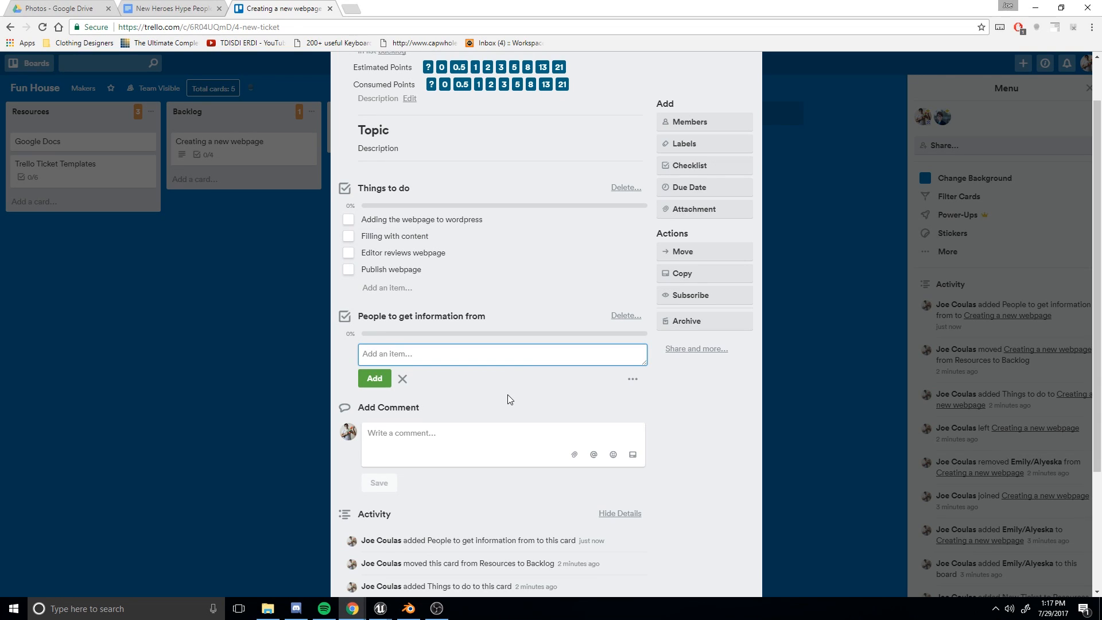
{"action": "type", "text": "Get vaizrin for updates on where to put the webpage"}
{"action": "key", "text": "Return"}
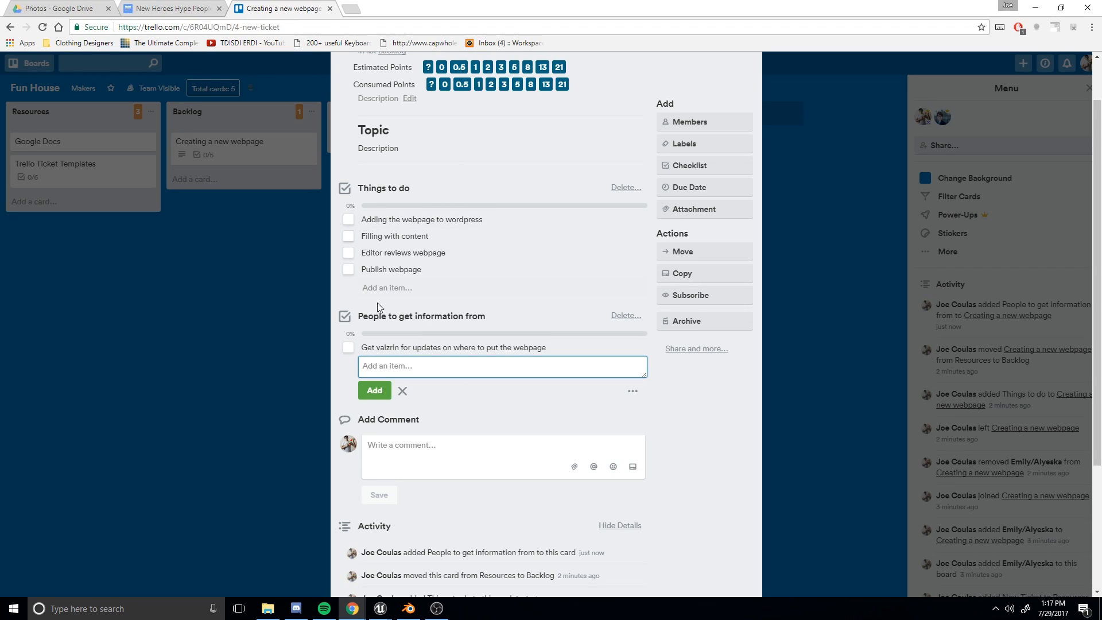
Step: Set the Creating a new webpage card's due date to 7/31/2017 at 12:00 PM and close the card
{"action": "scroll", "coordinate": [454, 247], "scroll_direction": "up", "scroll_amount": 1}
{"action": "scroll", "coordinate": [455, 246], "scroll_direction": "up", "scroll_amount": 1}
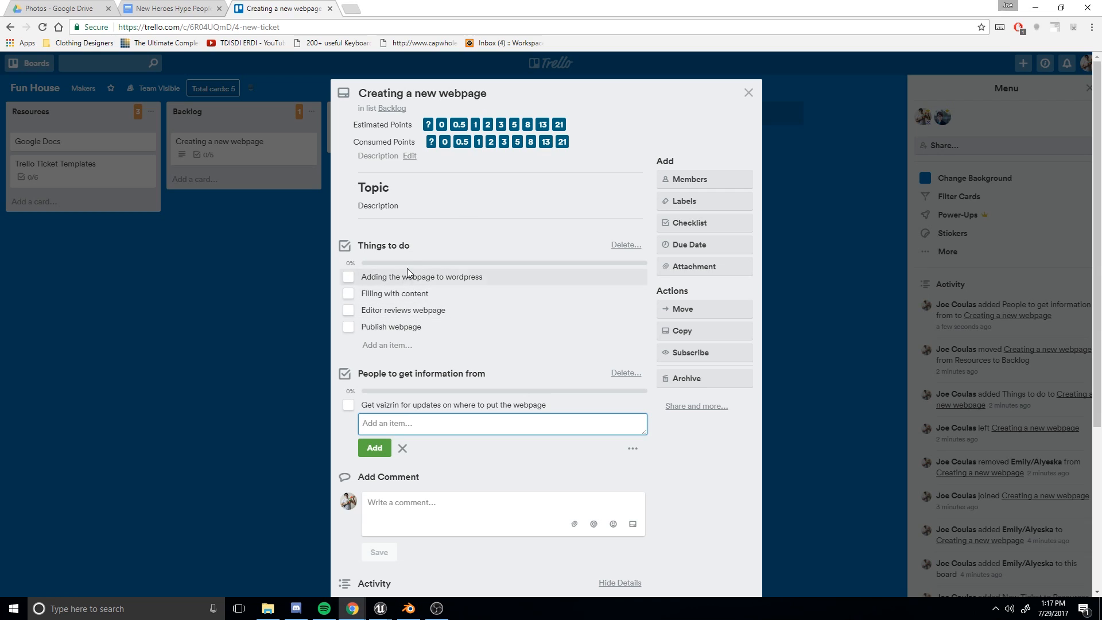
{"action": "scroll", "coordinate": [404, 275], "scroll_direction": "down", "scroll_amount": 1}
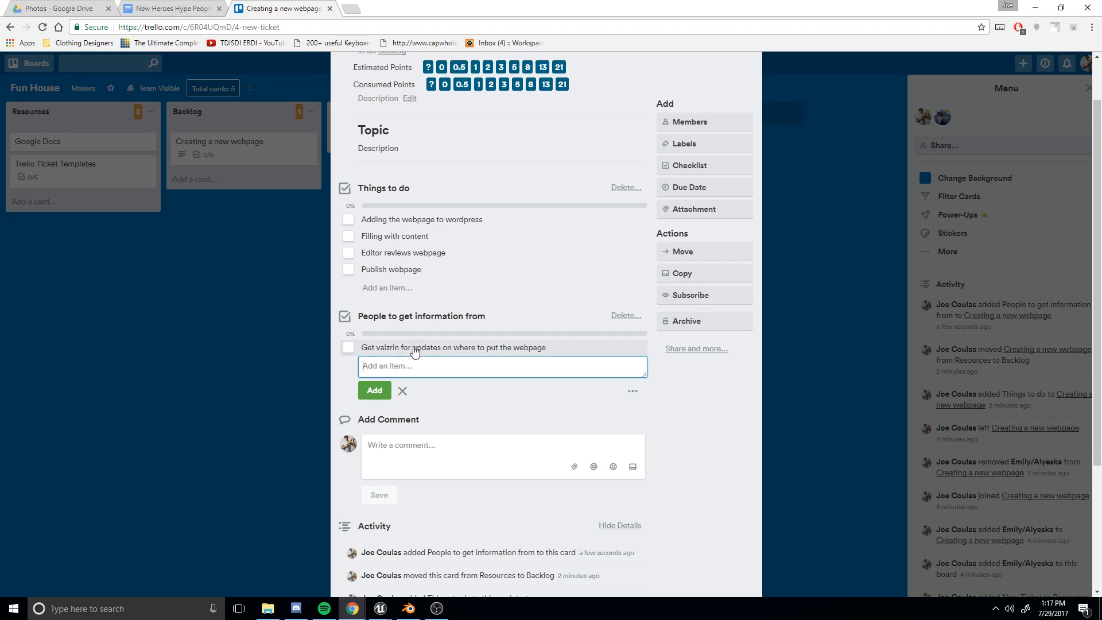
{"action": "scroll", "coordinate": [477, 412], "scroll_direction": "down", "scroll_amount": 1}
{"action": "scroll", "coordinate": [487, 394], "scroll_direction": "down", "scroll_amount": 2}
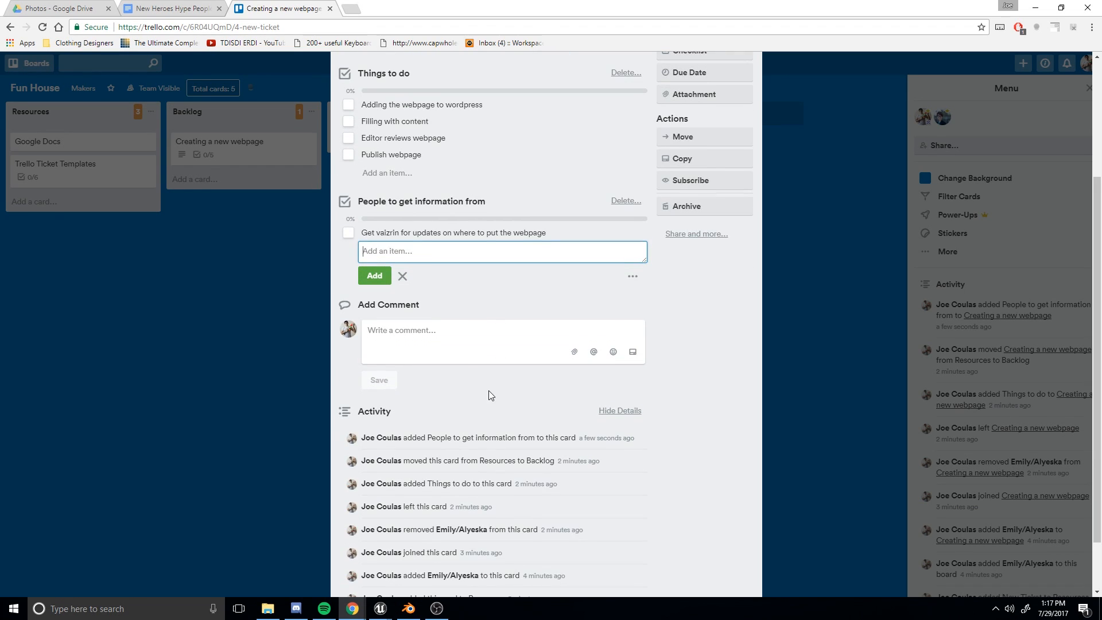
{"action": "scroll", "coordinate": [489, 381], "scroll_direction": "up", "scroll_amount": 3}
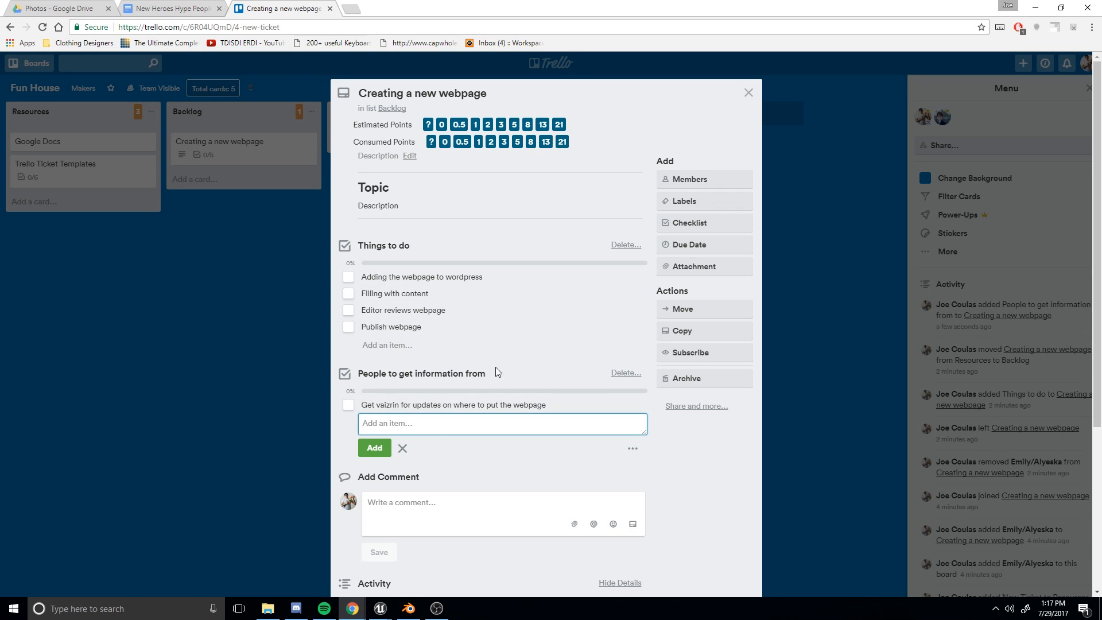
{"action": "left_click", "coordinate": [697, 245]}
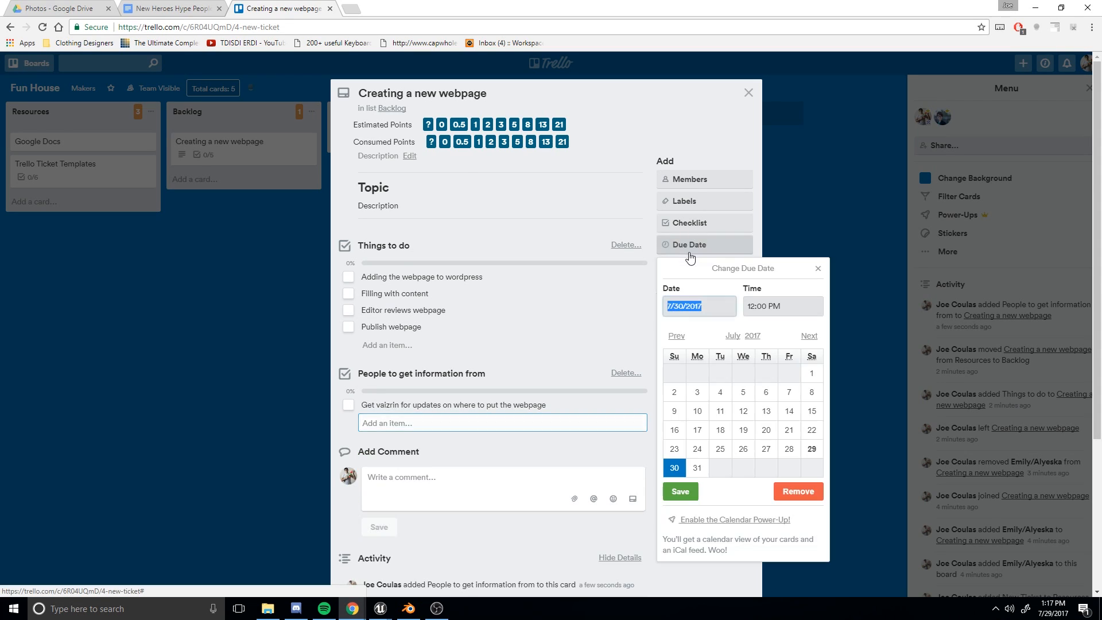
{"action": "left_click", "coordinate": [696, 469]}
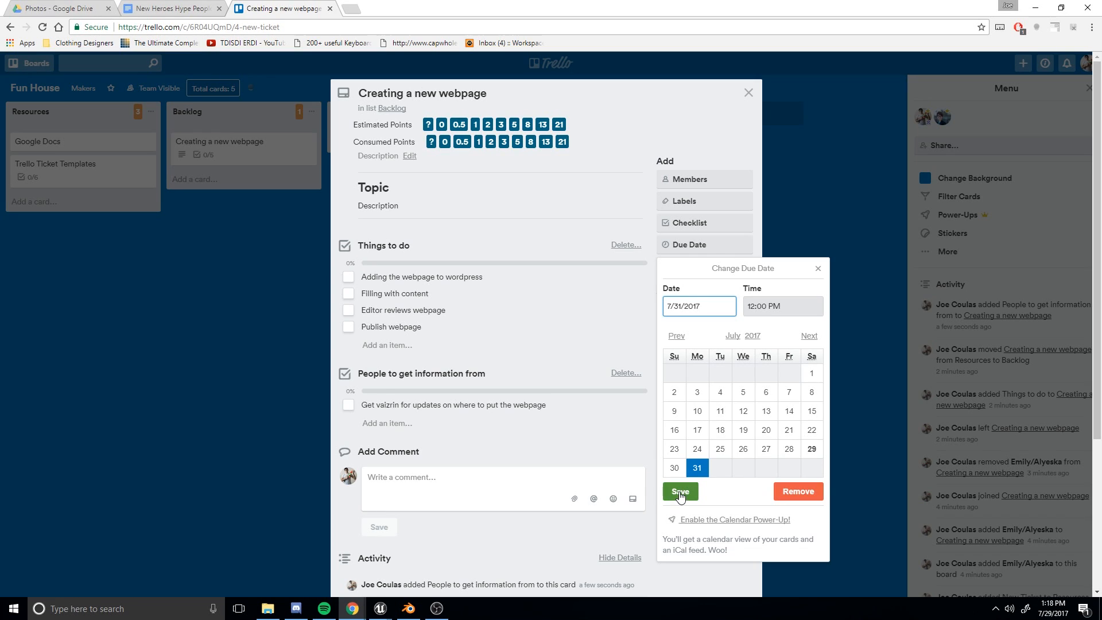
{"action": "left_click", "coordinate": [680, 492]}
{"action": "left_click", "coordinate": [284, 250]}
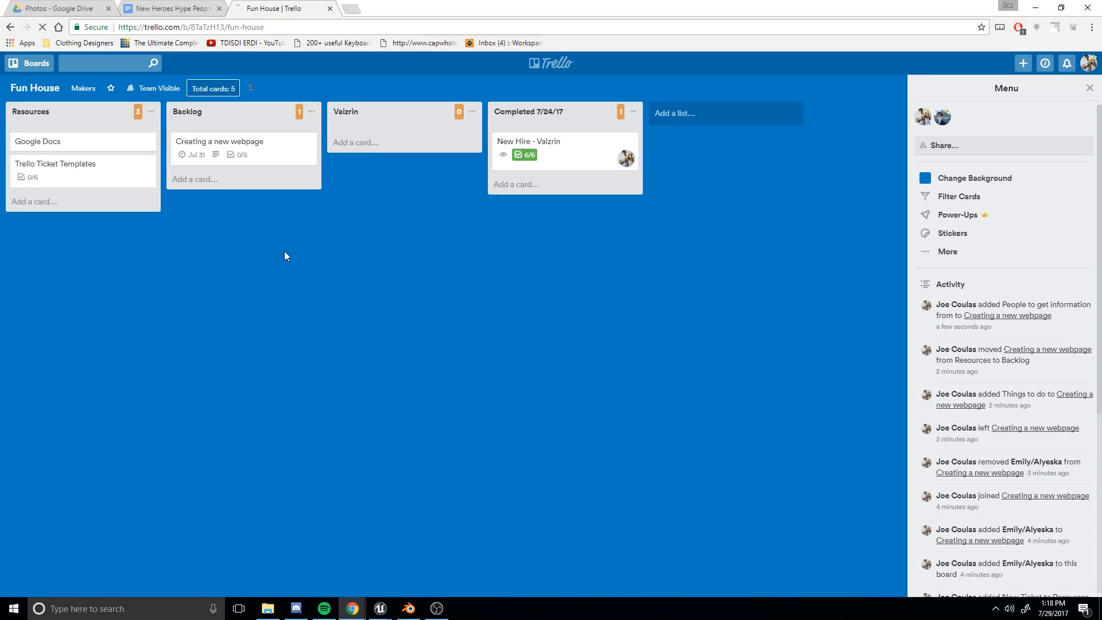
Step: View the details of the new hire card in Completed 7/24/17 and of the Creating a new webpage card in Backlog
{"action": "left_click", "coordinate": [509, 149]}
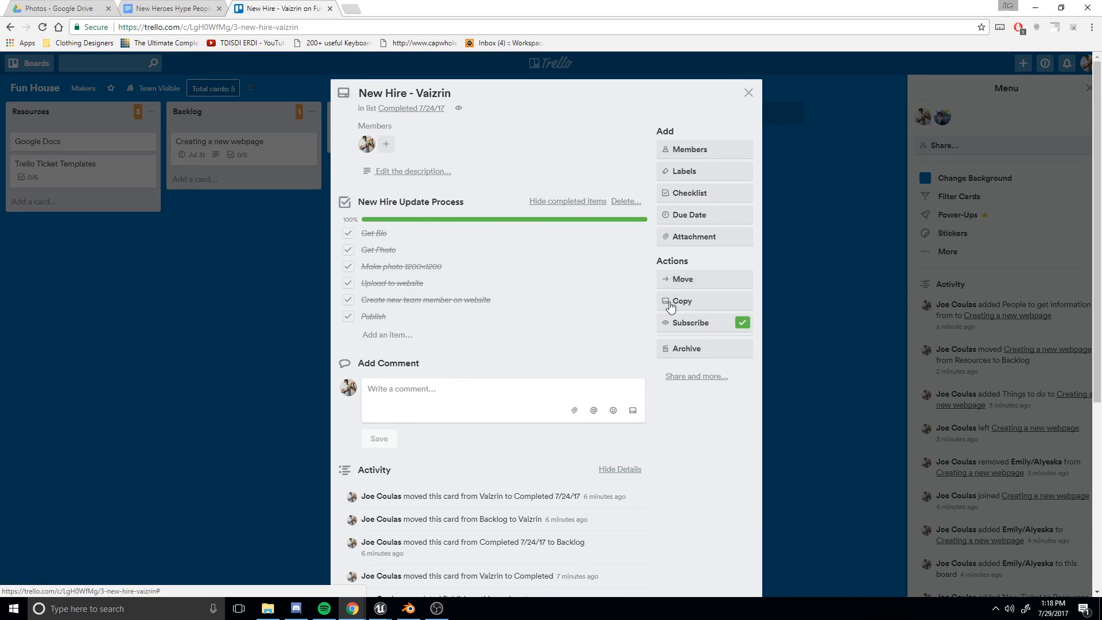
{"action": "left_click", "coordinate": [190, 161]}
{"action": "left_click", "coordinate": [190, 162]}
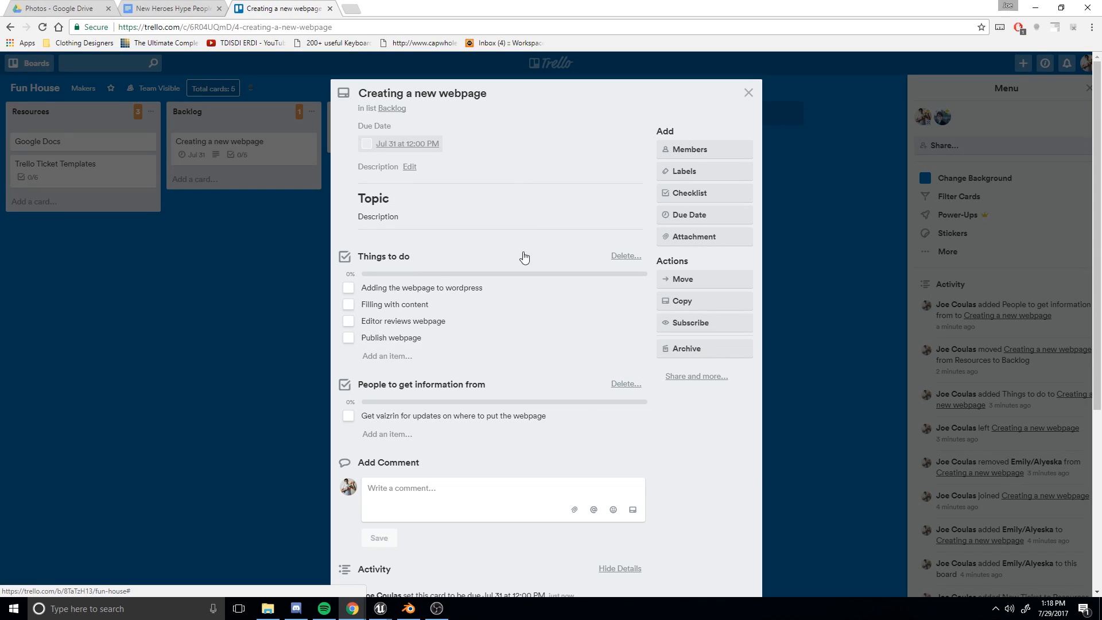
{"action": "left_click", "coordinate": [187, 167]}
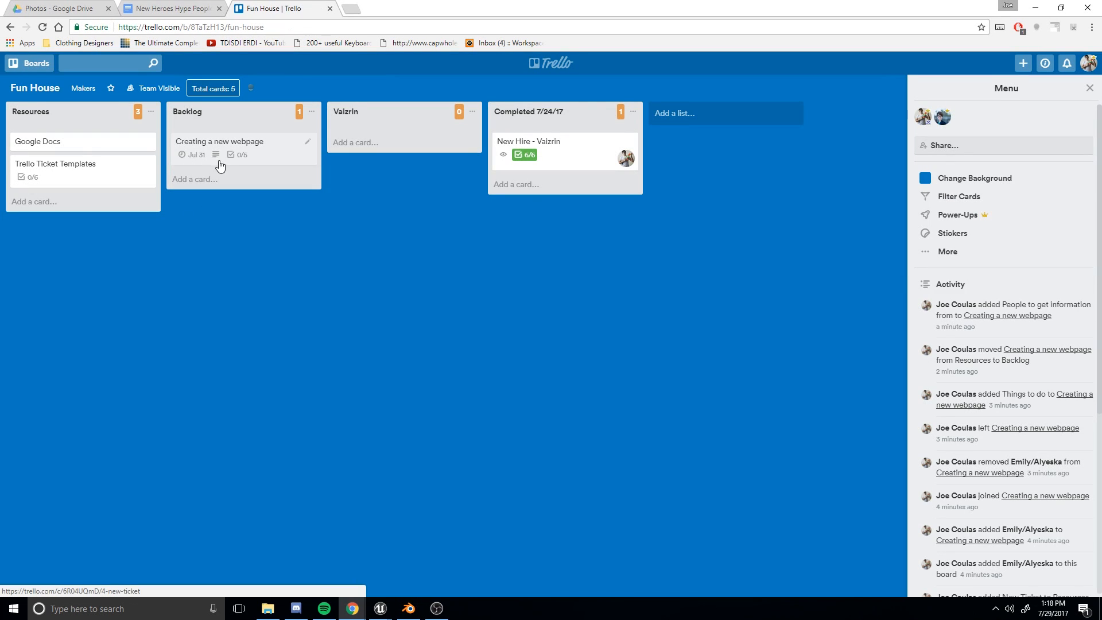
Step: Reopen the Creating a new webpage card and mark every item in both of its checklists as complete
{"action": "left_click", "coordinate": [259, 148]}
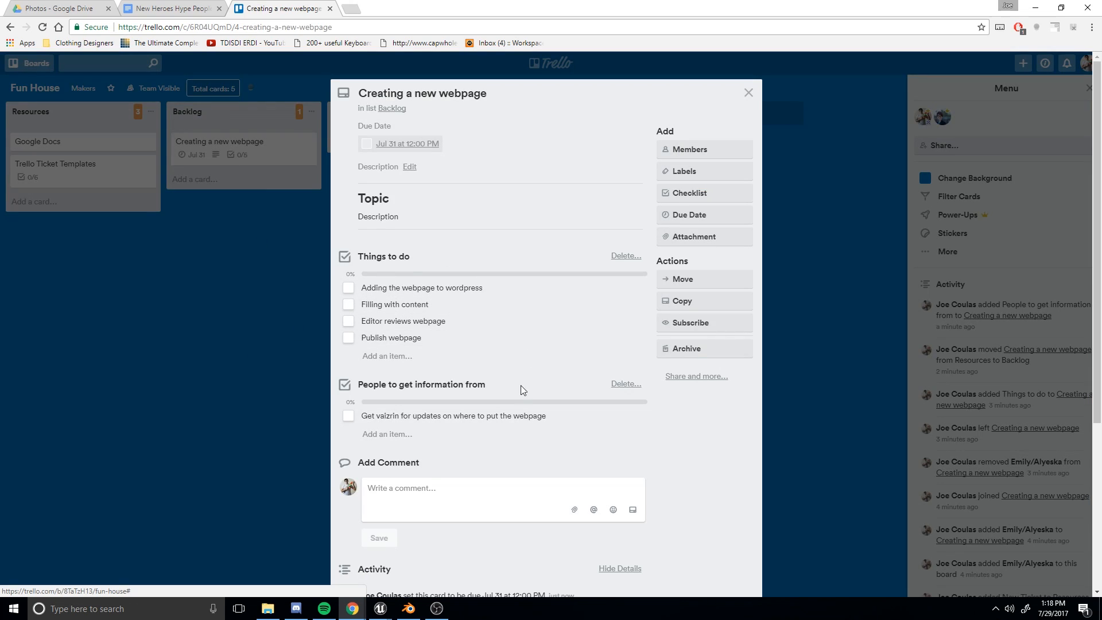
{"action": "scroll", "coordinate": [459, 369], "scroll_direction": "down", "scroll_amount": 3}
{"action": "scroll", "coordinate": [610, 239], "scroll_direction": "up", "scroll_amount": 2}
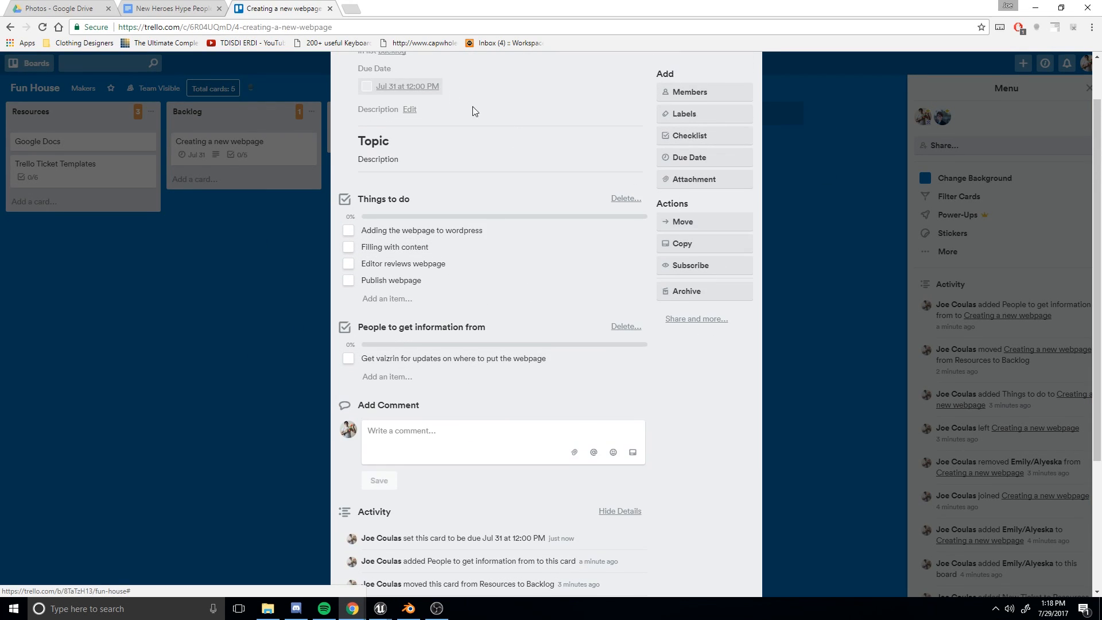
{"action": "scroll", "coordinate": [468, 106], "scroll_direction": "up", "scroll_amount": 1}
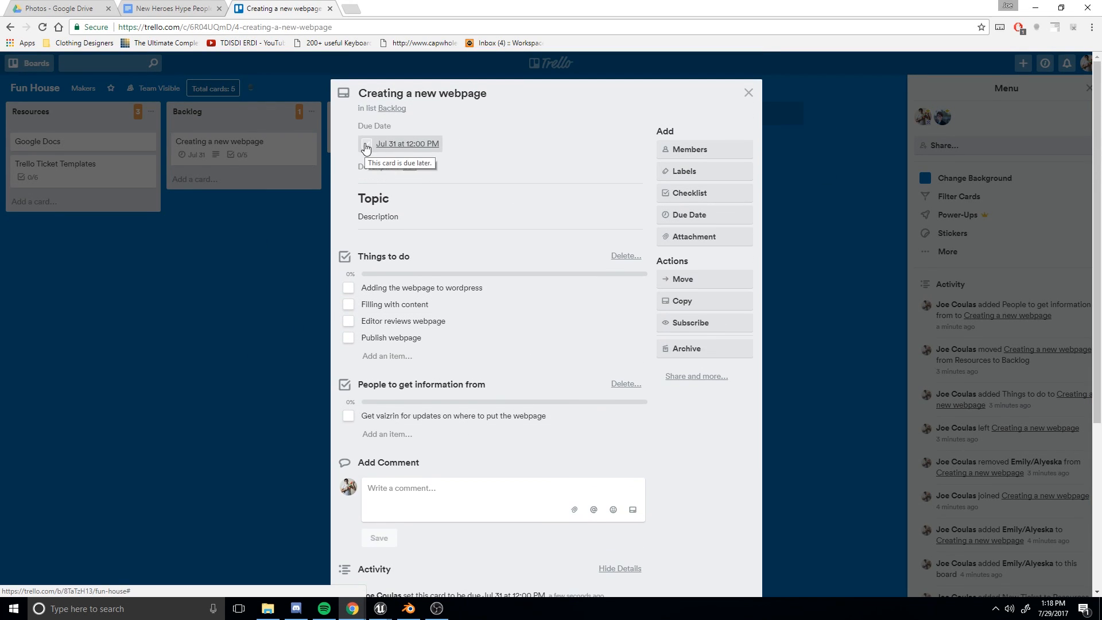
{"action": "left_click", "coordinate": [349, 288]}
{"action": "left_click", "coordinate": [348, 304]}
{"action": "left_click", "coordinate": [349, 323]}
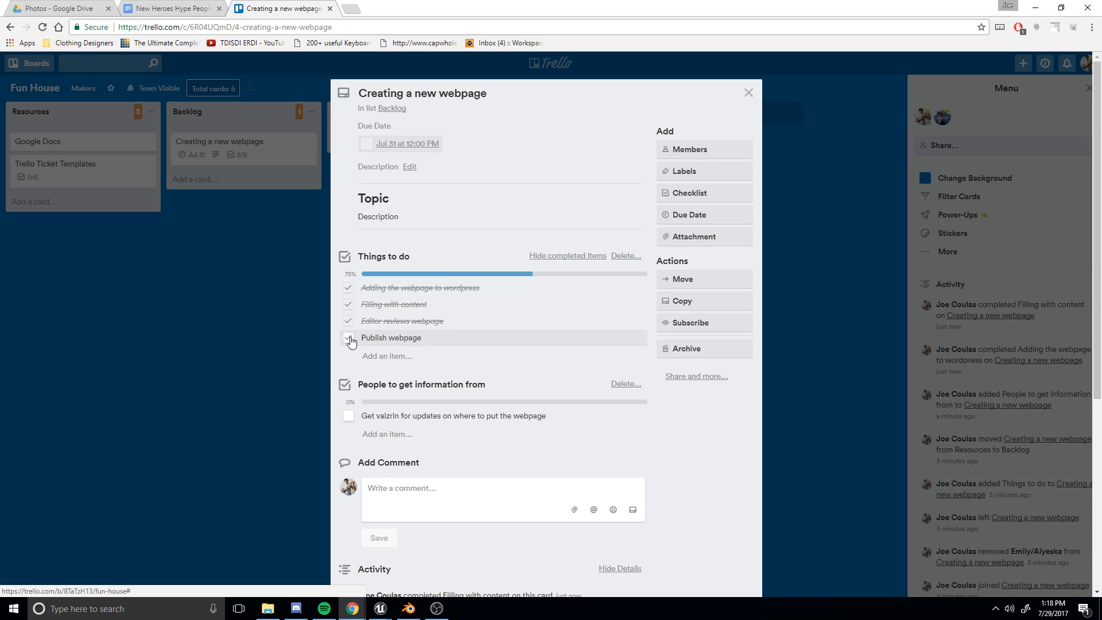
{"action": "left_click", "coordinate": [349, 339]}
{"action": "left_click", "coordinate": [349, 416]}
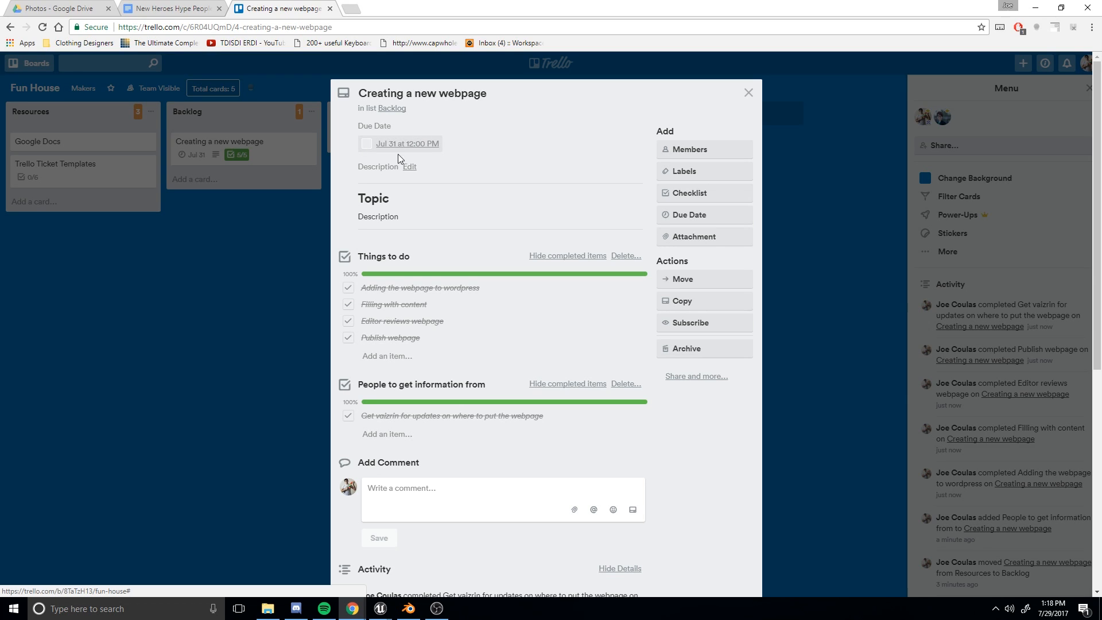
Step: Close and reopen the Creating a new webpage card, and examine the sources available for adding an attachment
{"action": "left_click", "coordinate": [273, 294]}
{"action": "left_click", "coordinate": [285, 147]}
{"action": "left_click", "coordinate": [700, 245]}
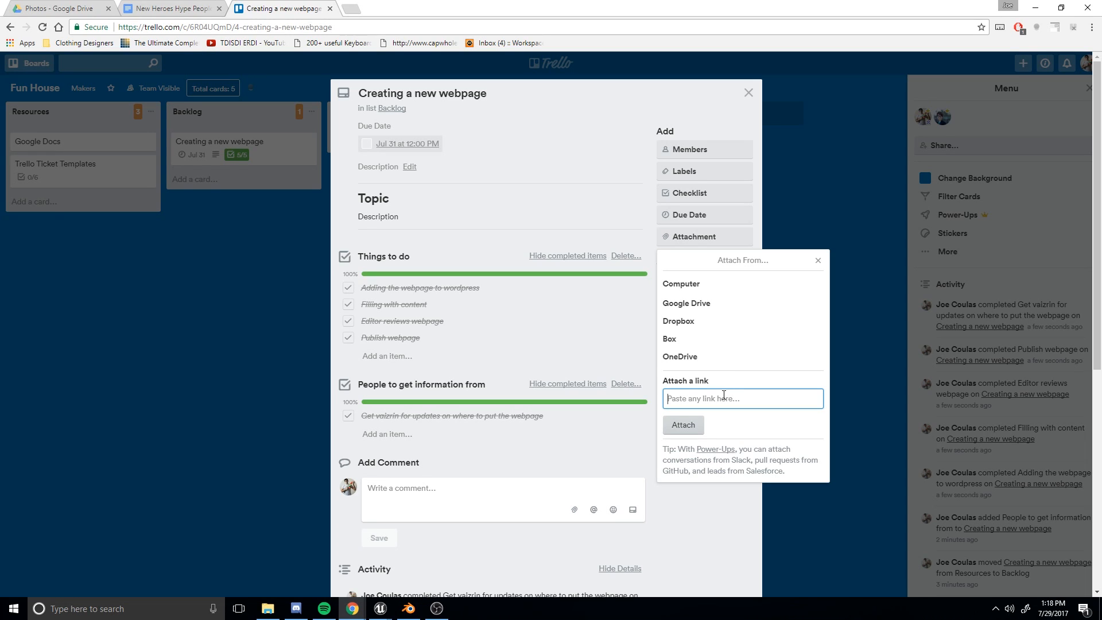
{"action": "left_click", "coordinate": [730, 512]}
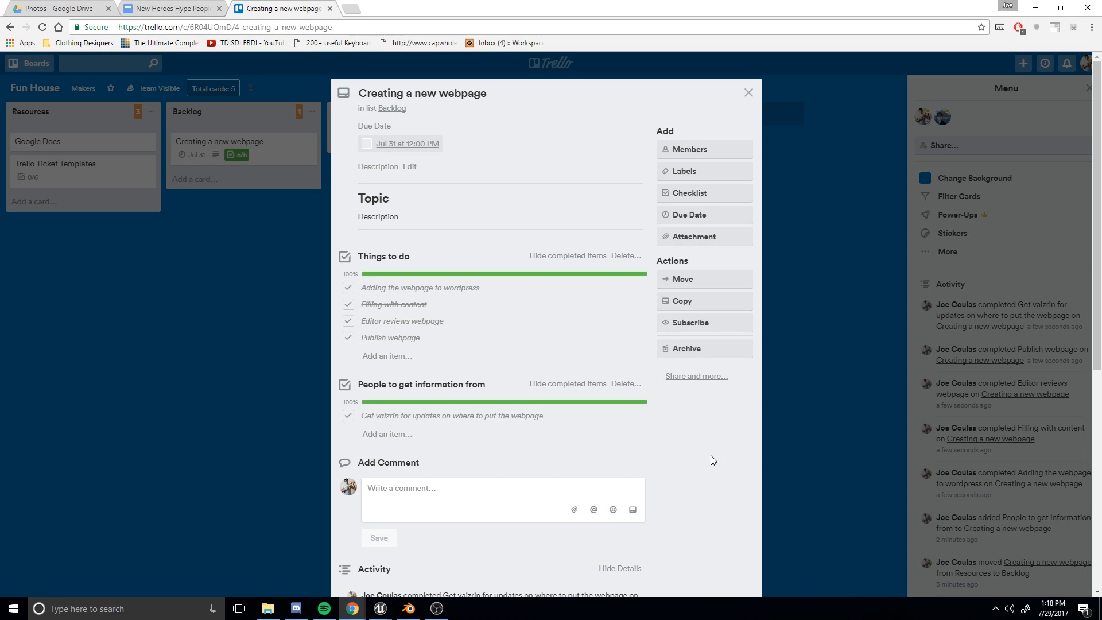
Step: Examine the card's move destinations, choosing the Admin Team board to view its lists and positions, and dismiss them without moving the card
{"action": "left_click", "coordinate": [671, 287]}
{"action": "left_click", "coordinate": [705, 332]}
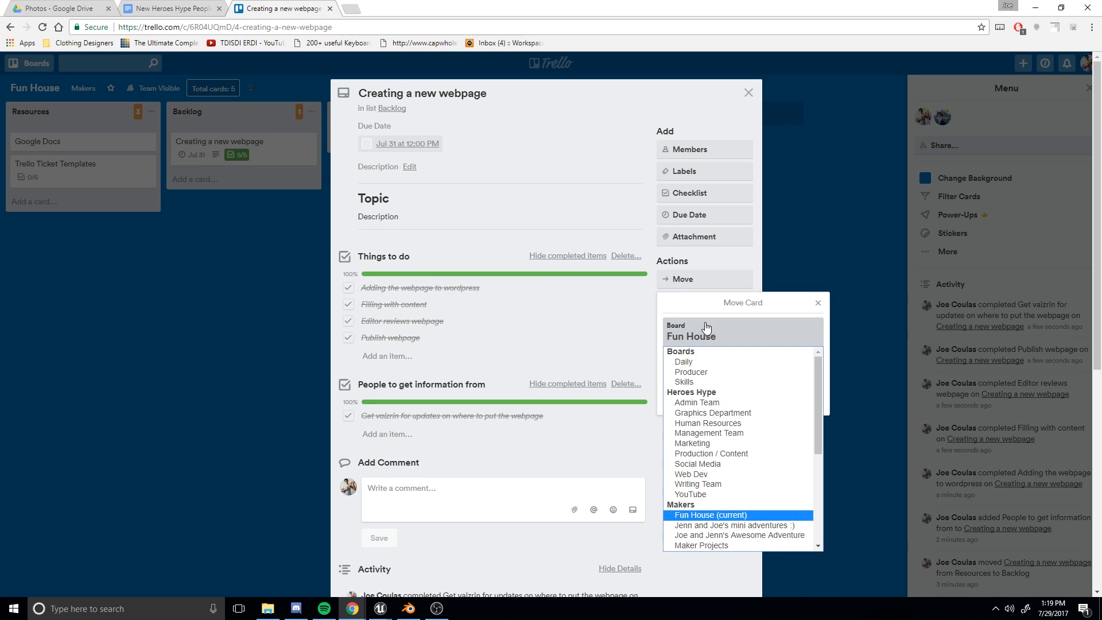
{"action": "left_click", "coordinate": [706, 332]}
{"action": "left_click", "coordinate": [706, 333]}
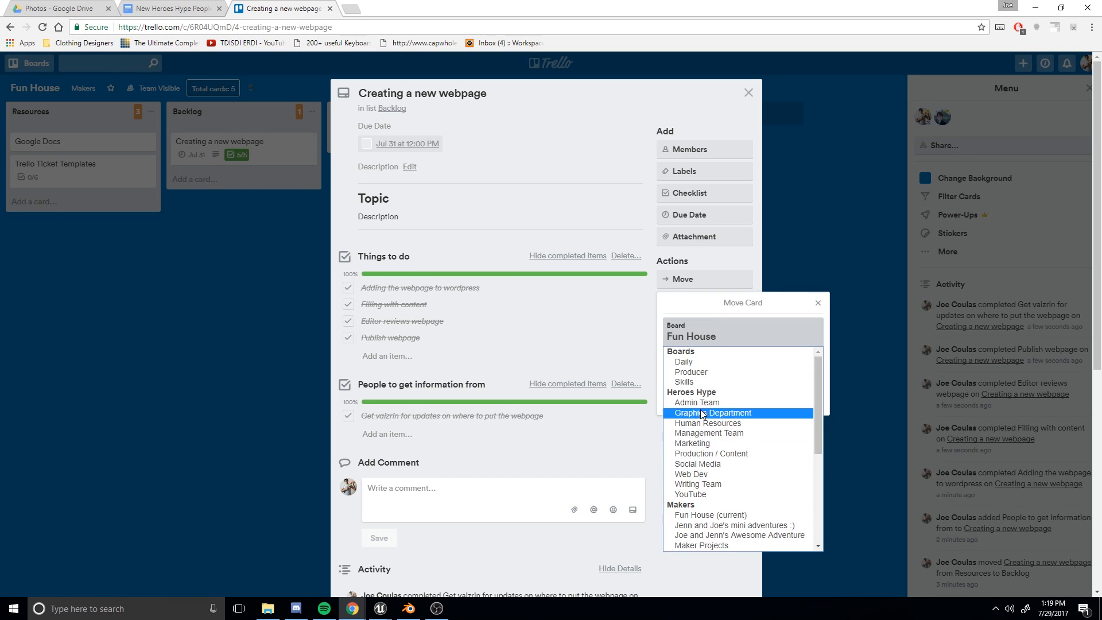
{"action": "left_click", "coordinate": [714, 403]}
{"action": "left_click", "coordinate": [714, 372]}
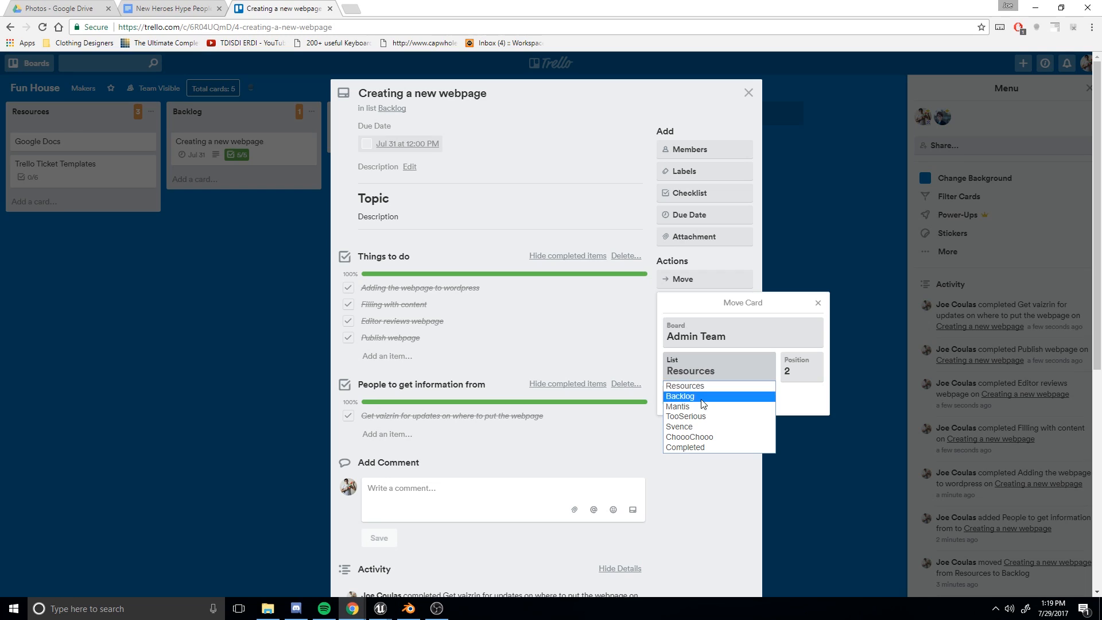
{"action": "left_click", "coordinate": [795, 370]}
{"action": "left_click", "coordinate": [795, 373]}
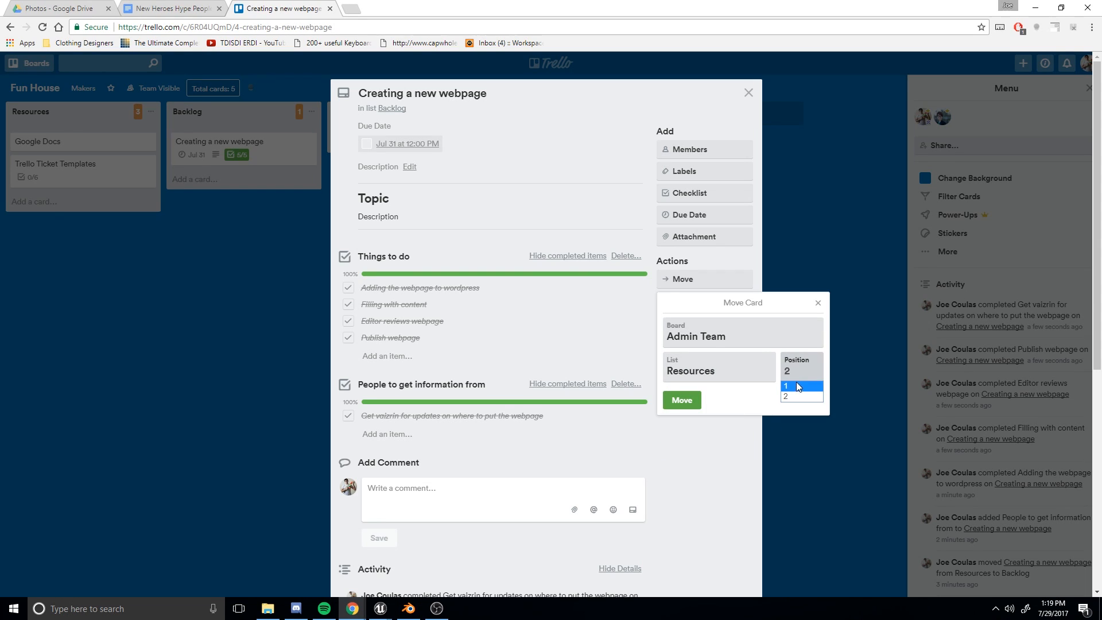
{"action": "left_click", "coordinate": [726, 445]}
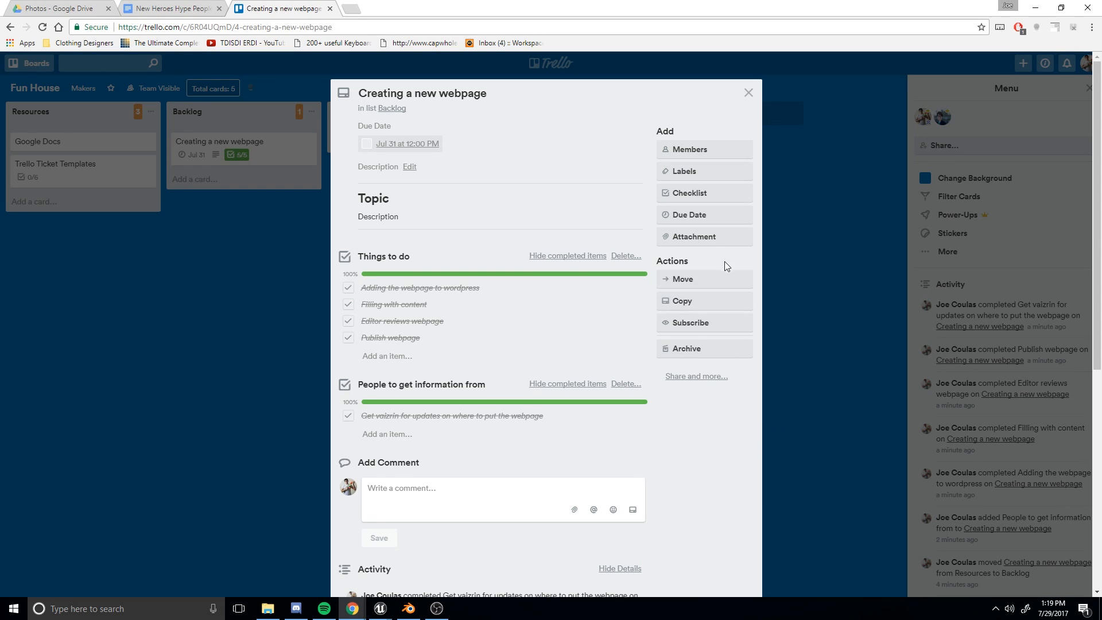
Step: Subscribe to the Creating a new webpage card, remove the subscription again and close the card
{"action": "left_click", "coordinate": [717, 326]}
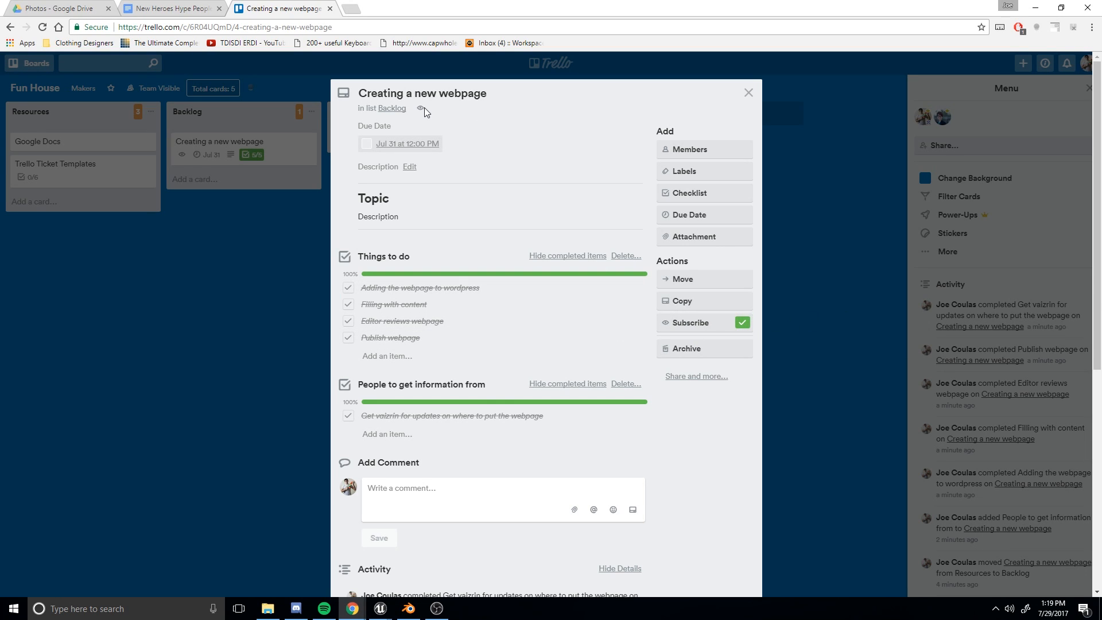
{"action": "left_click", "coordinate": [715, 323]}
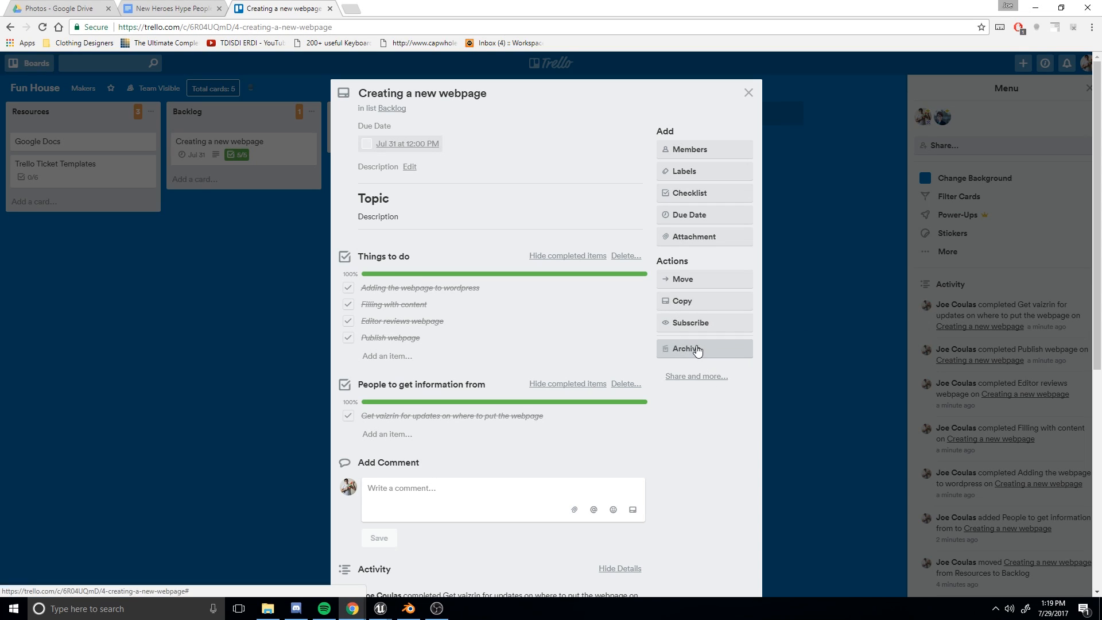
{"action": "left_click", "coordinate": [237, 204]}
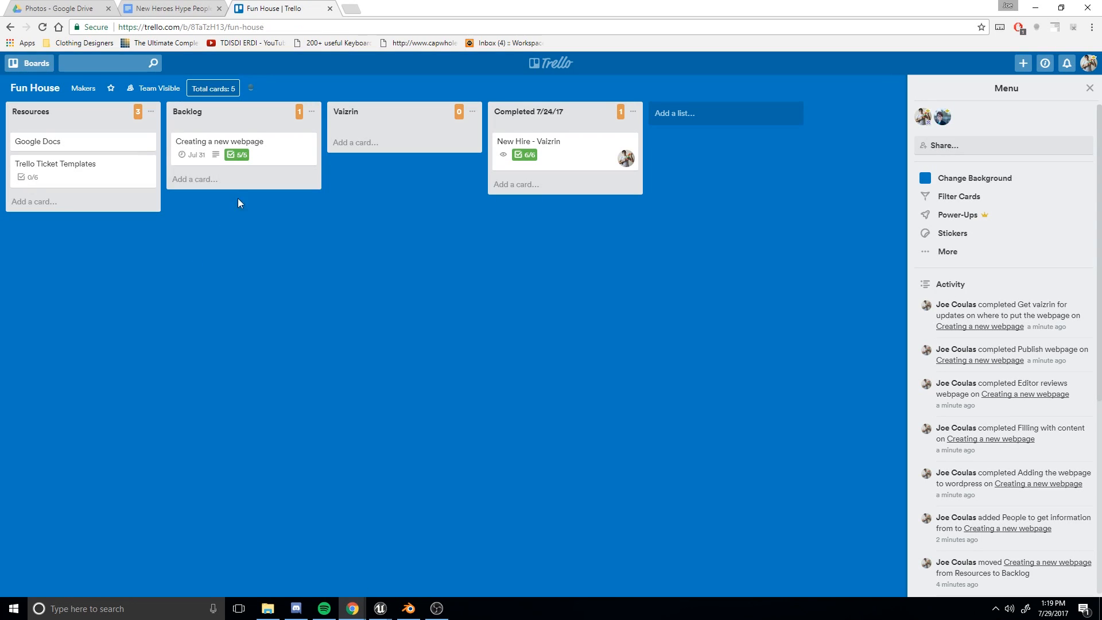
Step: Move the Creating a new webpage card from Backlog to the start of Completed 7/24/17 and open that list's actions
{"action": "left_click_drag", "start_coordinate": [301, 155], "coordinate": [566, 151]}
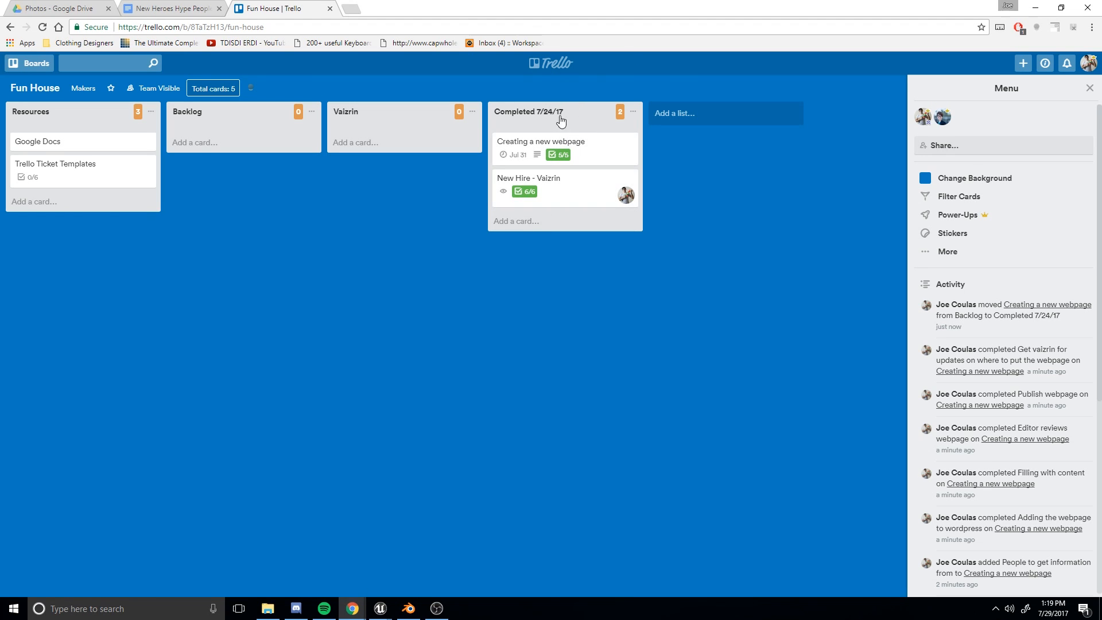
{"action": "left_click", "coordinate": [629, 112]}
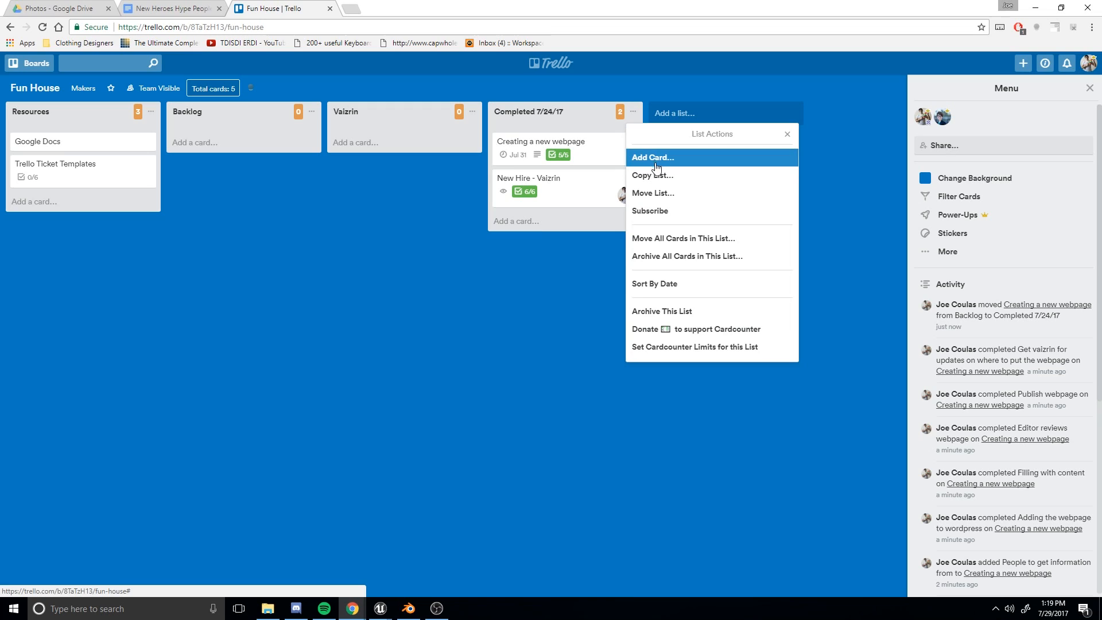
{"action": "left_click", "coordinate": [629, 91]}
{"action": "left_click", "coordinate": [633, 113]}
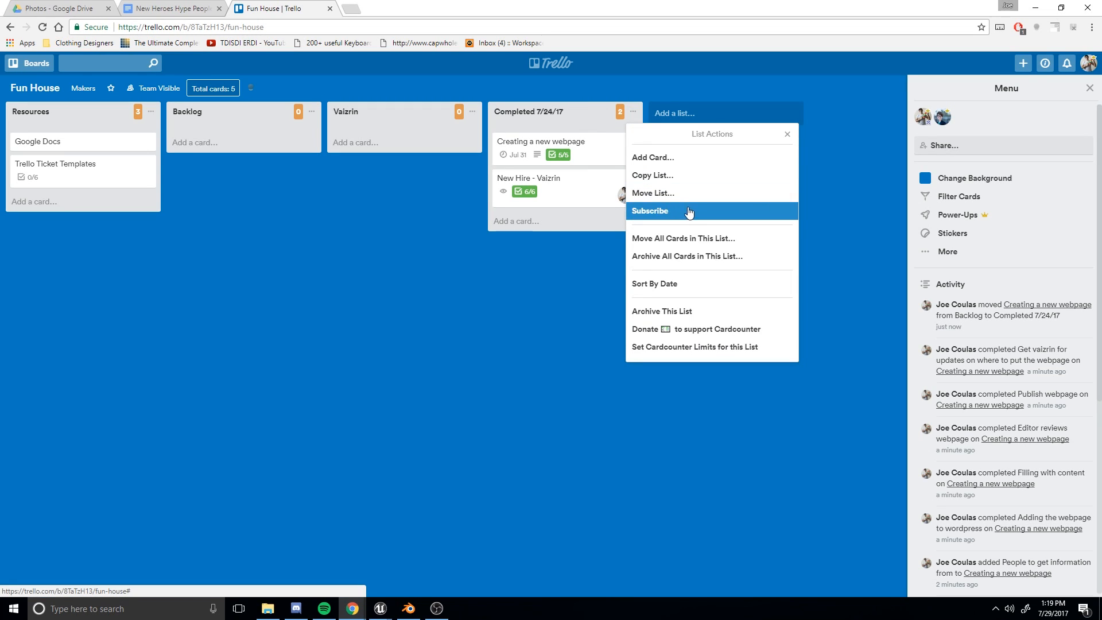
Step: Archive the Completed 7/24/17 list, briefly view the board's additional options and return to the main board menu
{"action": "left_click", "coordinate": [679, 313]}
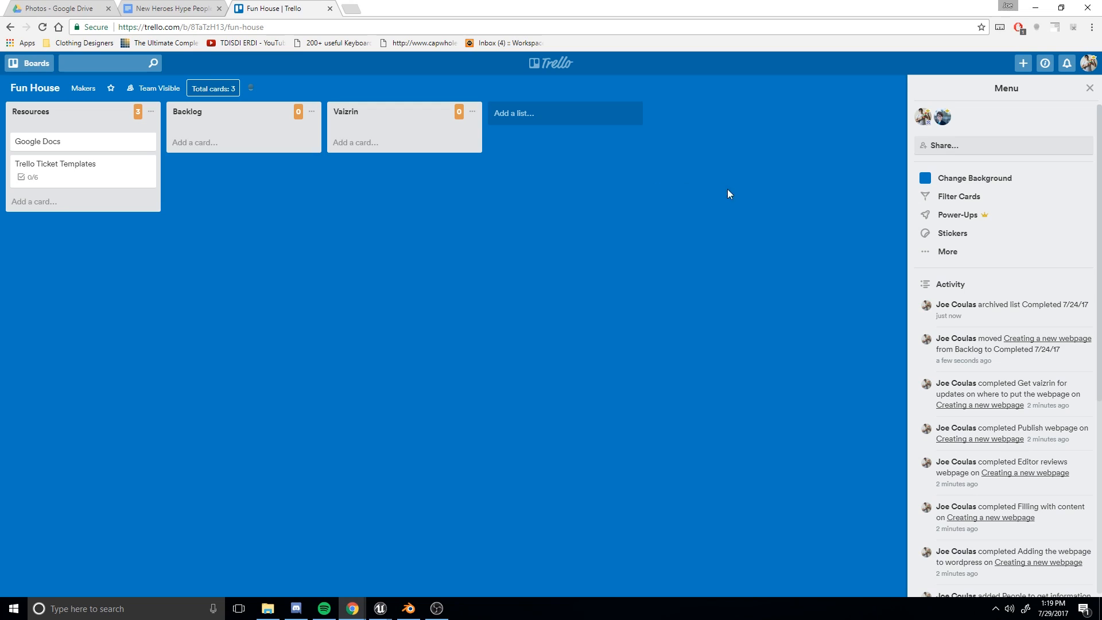
{"action": "right_click", "coordinate": [607, 151]}
{"action": "left_click", "coordinate": [554, 157]}
{"action": "left_click", "coordinate": [951, 251]}
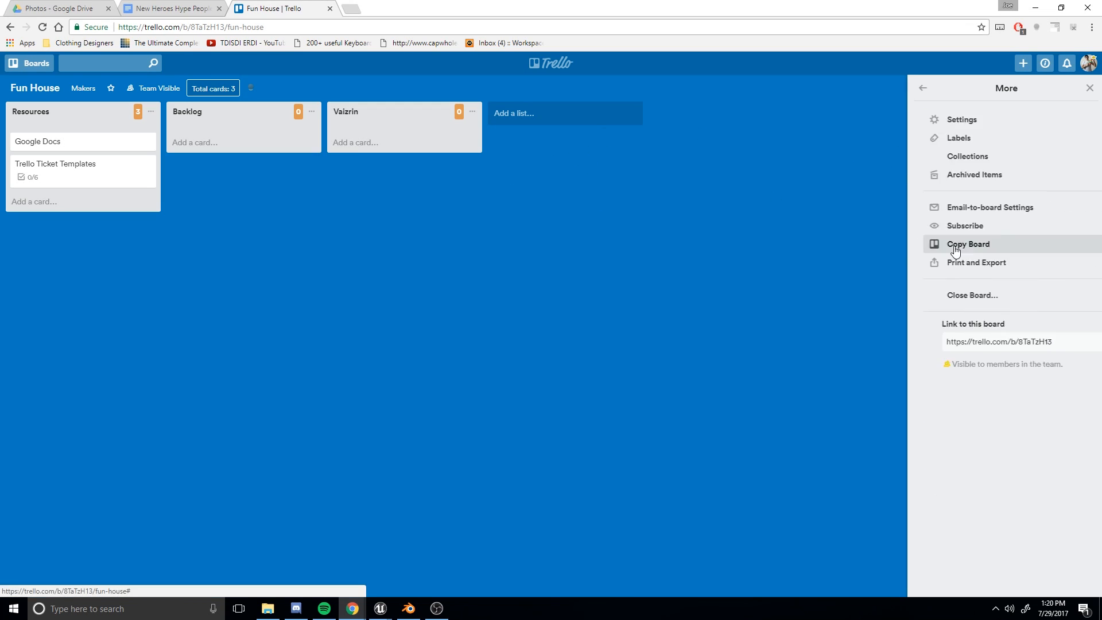
{"action": "left_click", "coordinate": [912, 91]}
{"action": "left_click", "coordinate": [917, 88]}
{"action": "key", "text": "w"}
{"action": "key", "text": "w"}
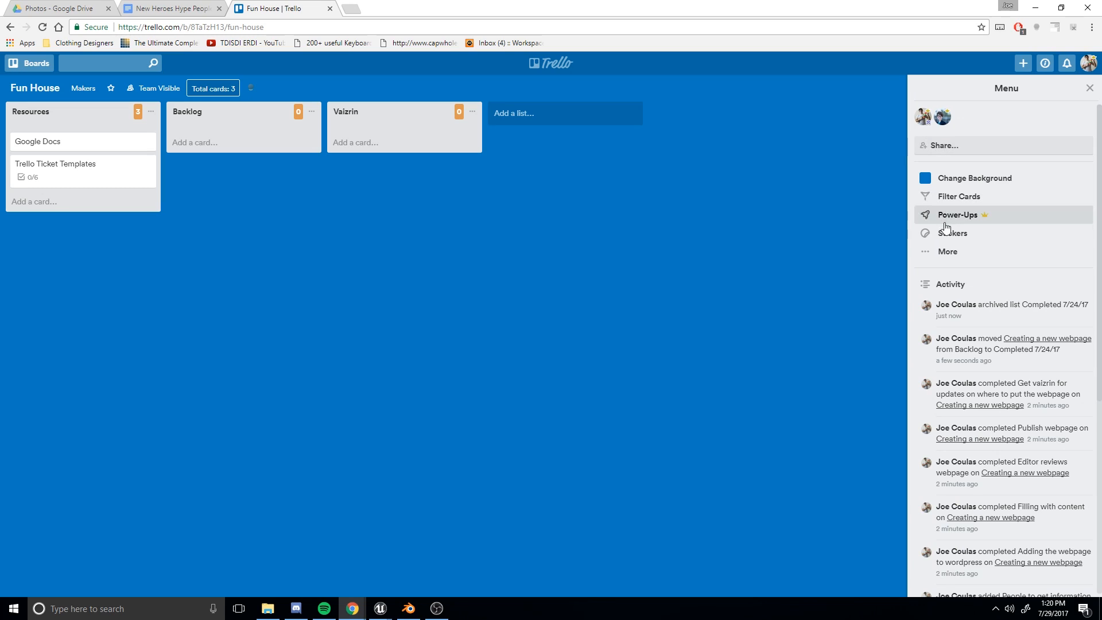
Step: Restore the Completed 7/24/17 list to the board from the archived lists and return to the main board menu
{"action": "left_click", "coordinate": [948, 251]}
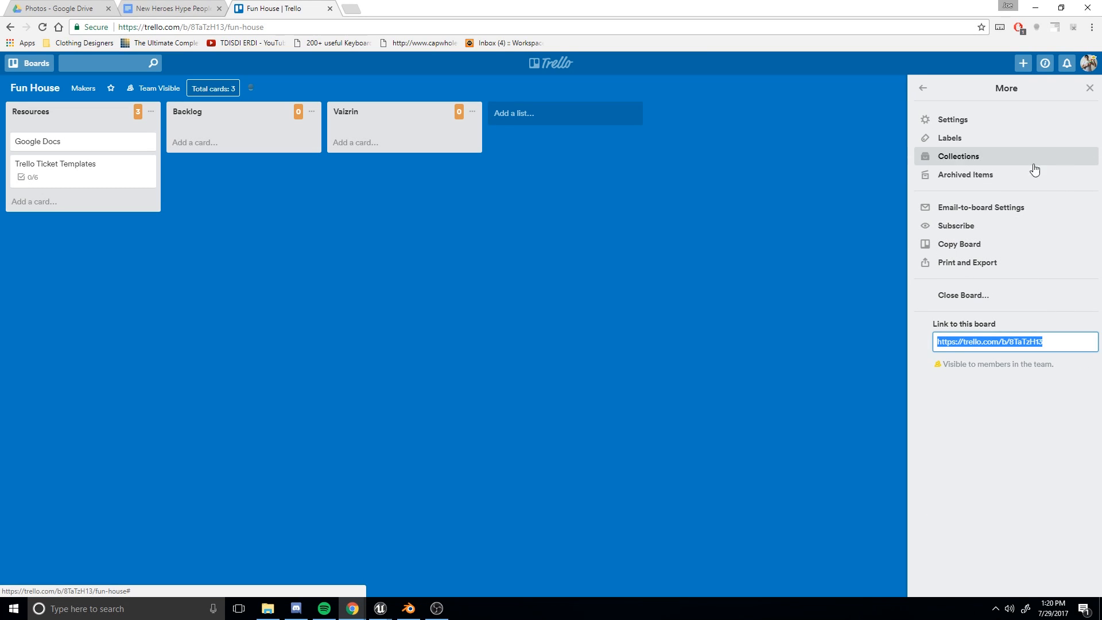
{"action": "left_click", "coordinate": [968, 175]}
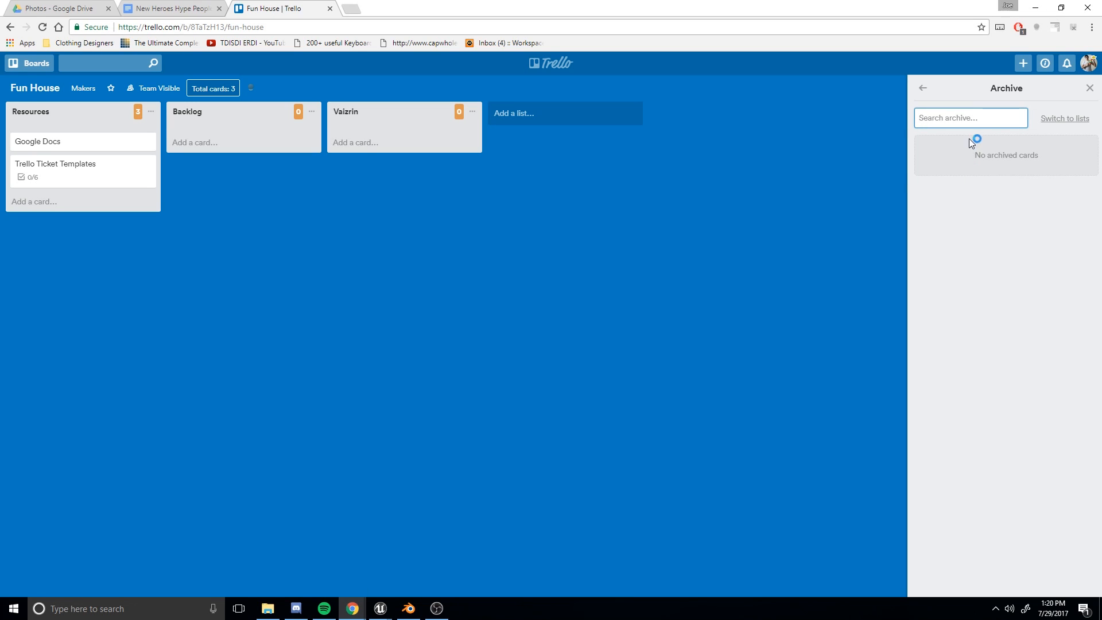
{"action": "left_click", "coordinate": [1048, 119]}
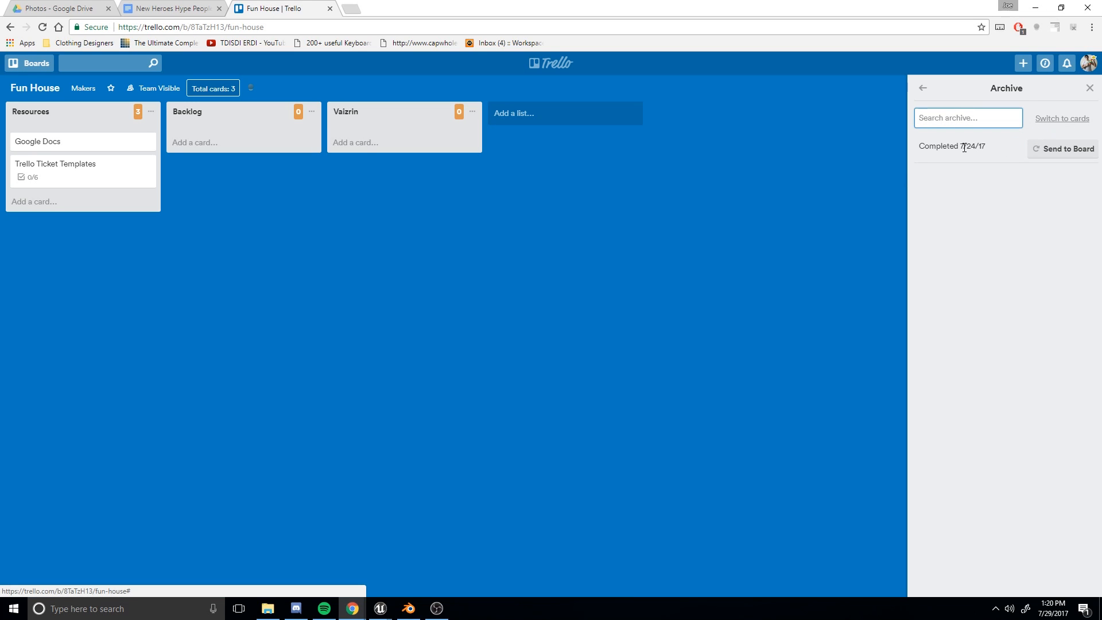
{"action": "left_click", "coordinate": [1055, 150]}
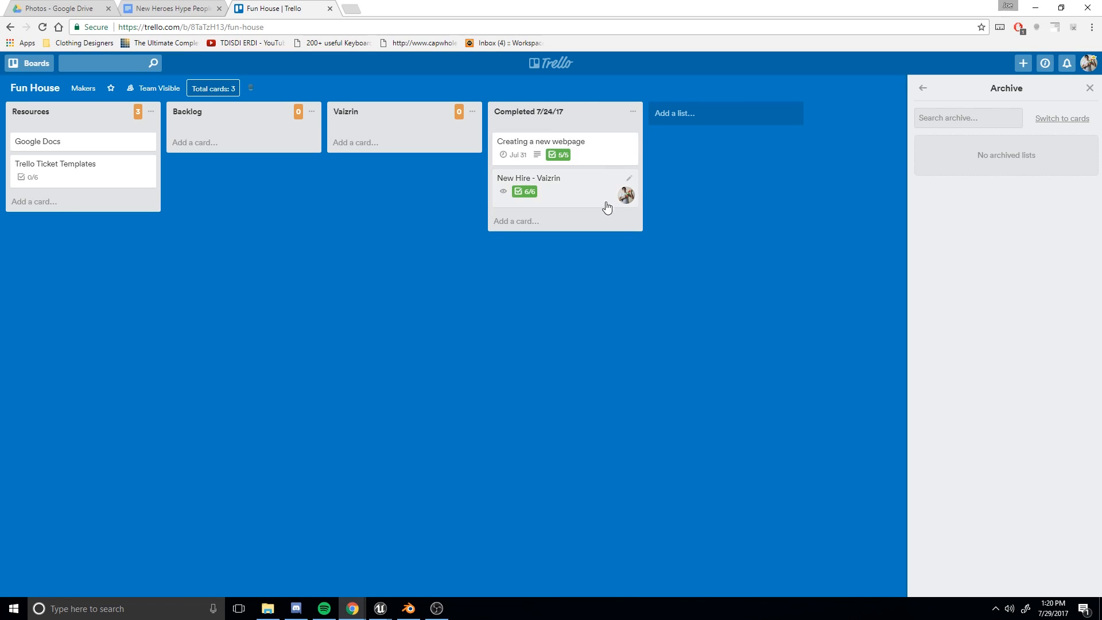
{"action": "left_click", "coordinate": [923, 87]}
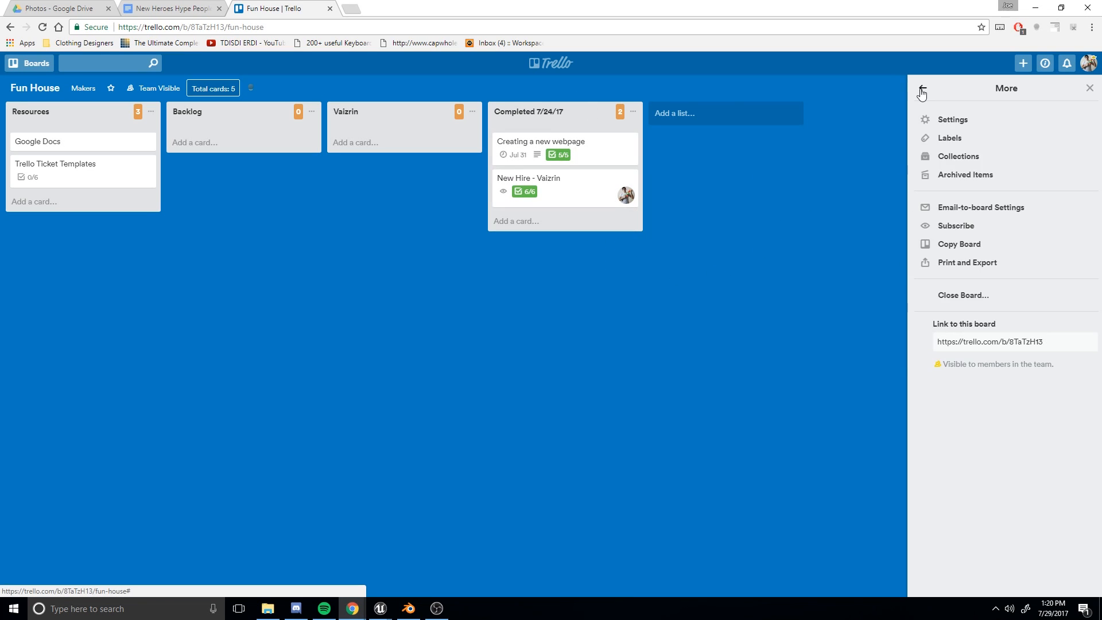
{"action": "left_click", "coordinate": [923, 88]}
Step: View the option to archive all cards in Completed 7/24/17, dismiss it and archive the whole list instead
{"action": "left_click", "coordinate": [632, 111]}
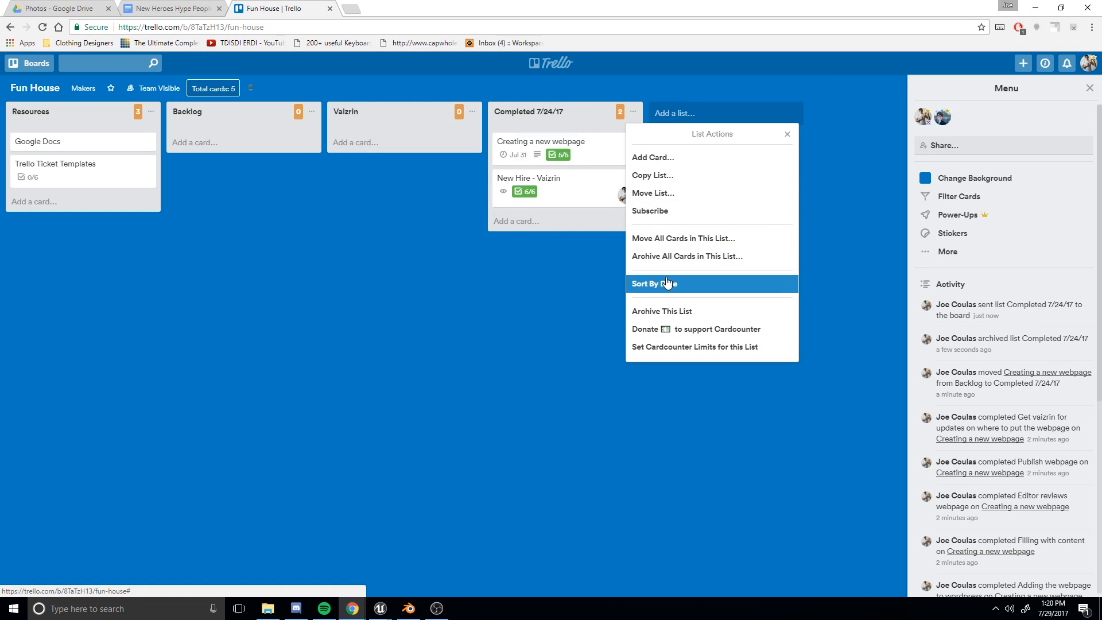
{"action": "left_click", "coordinate": [667, 255]}
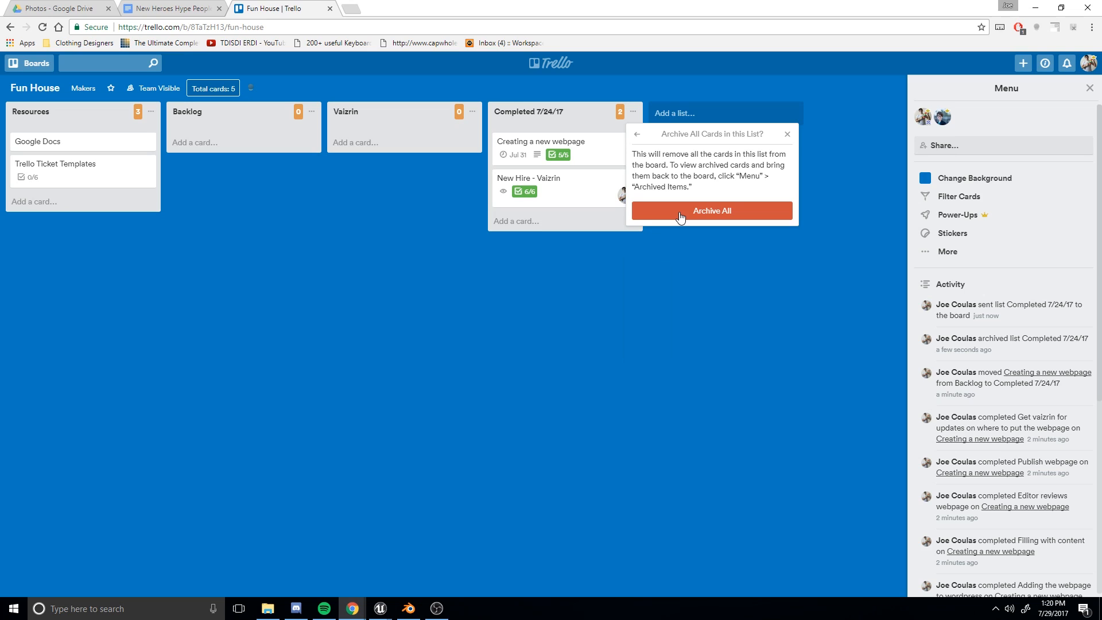
{"action": "left_click", "coordinate": [787, 134]}
{"action": "left_click", "coordinate": [638, 116]}
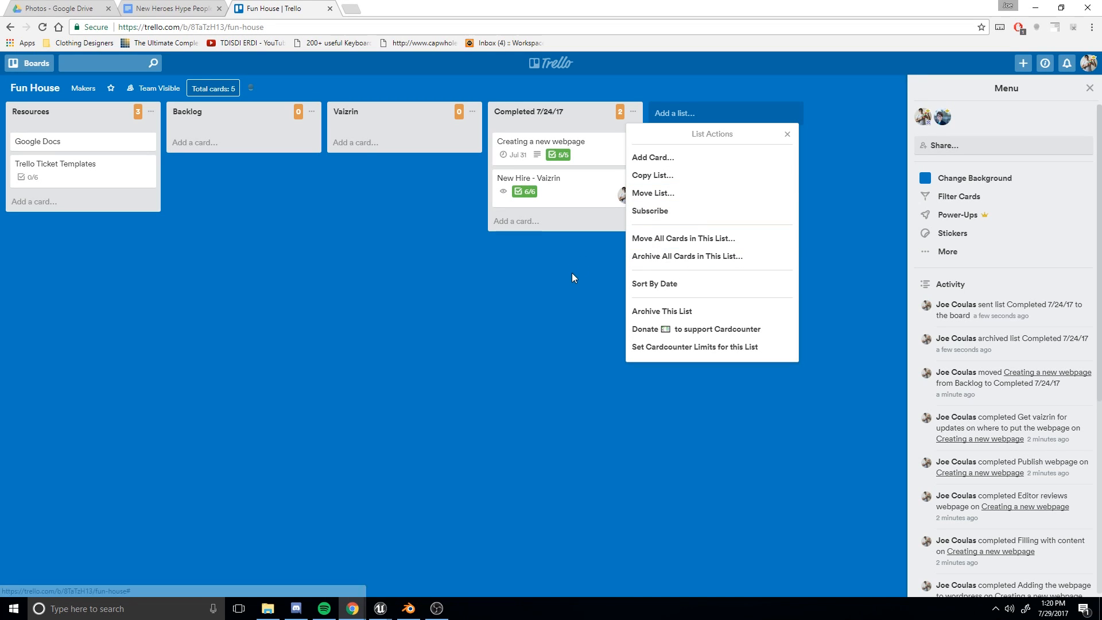
{"action": "left_click", "coordinate": [647, 312]}
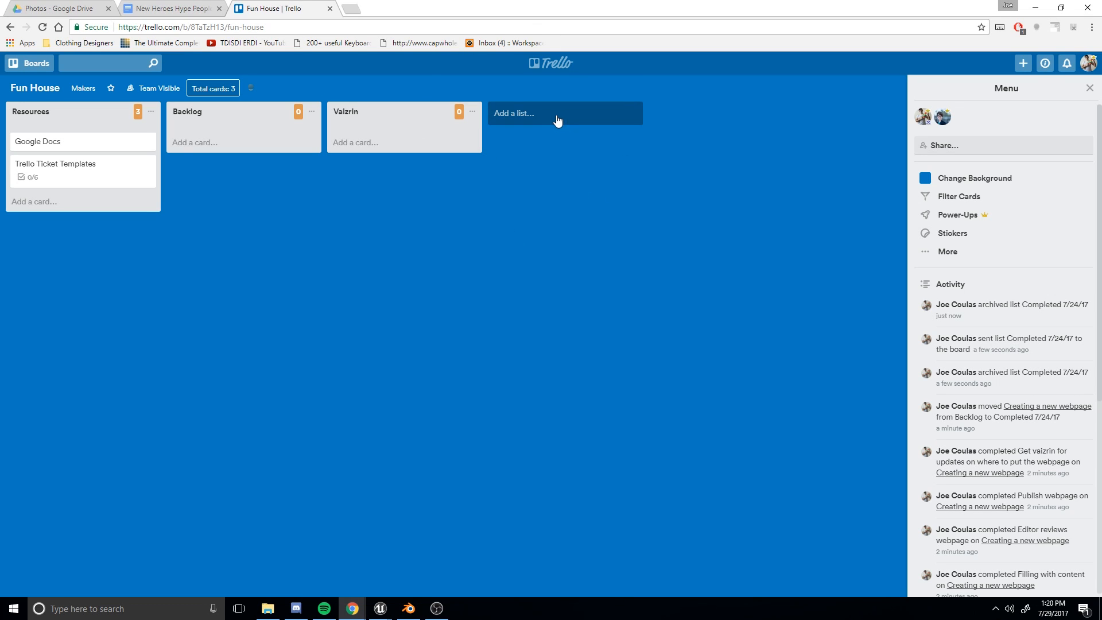
Step: Look over the board's additional options, and view the sharing options with the Makers team members without inviting anyone
{"action": "left_click", "coordinate": [966, 250]}
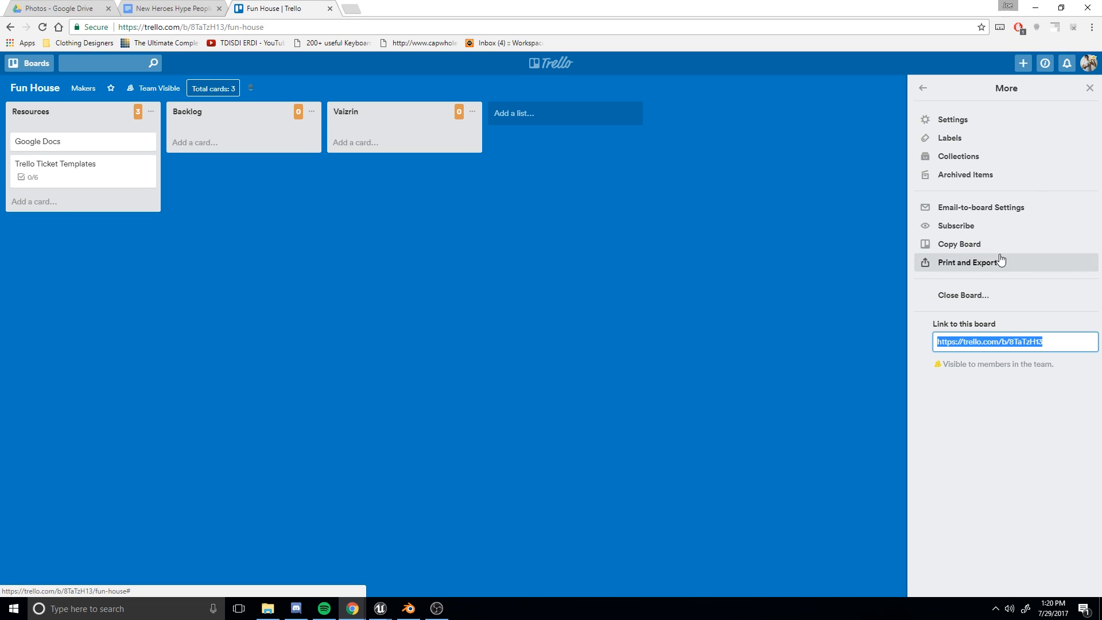
{"action": "left_click", "coordinate": [616, 288]}
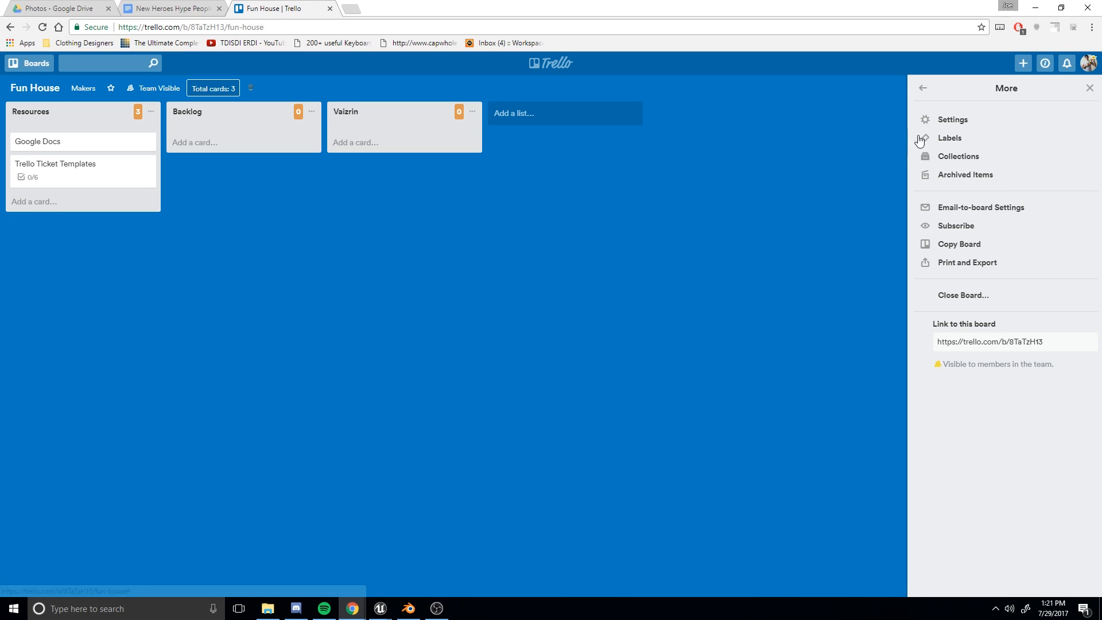
{"action": "left_click", "coordinate": [930, 90]}
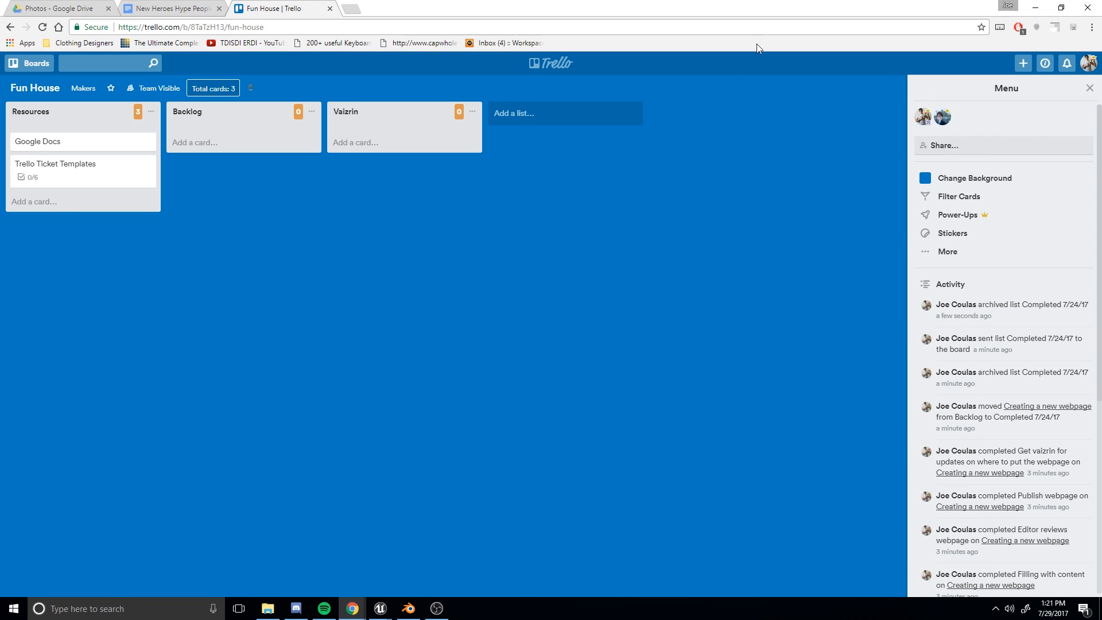
{"action": "key", "text": "w"}
{"action": "key", "text": "w"}
{"action": "left_click", "coordinate": [994, 155]}
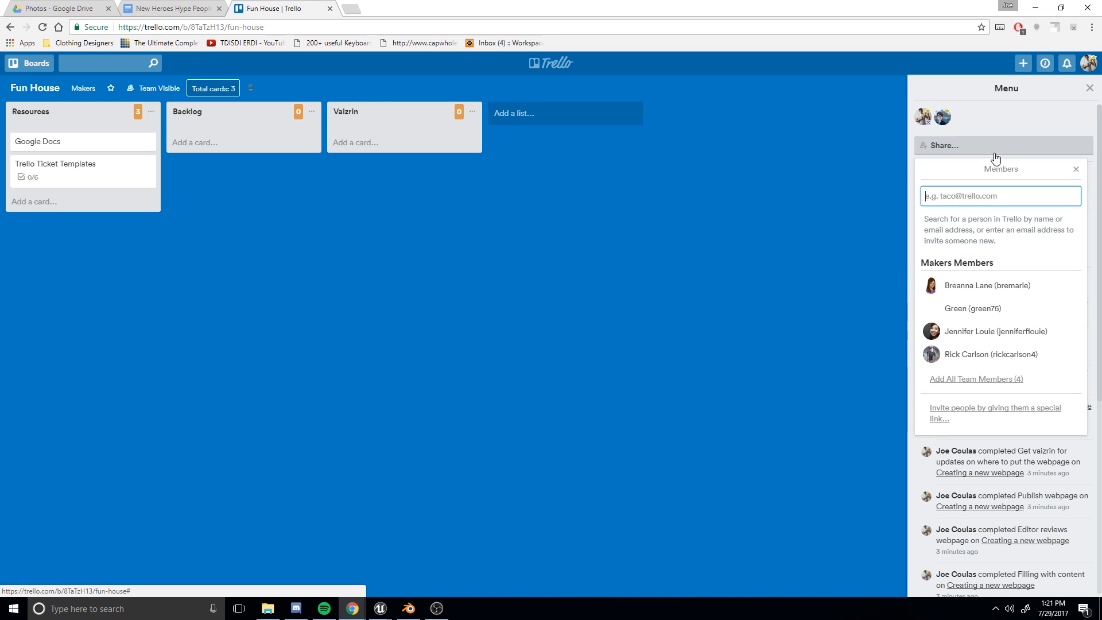
{"action": "left_click", "coordinate": [1077, 170]}
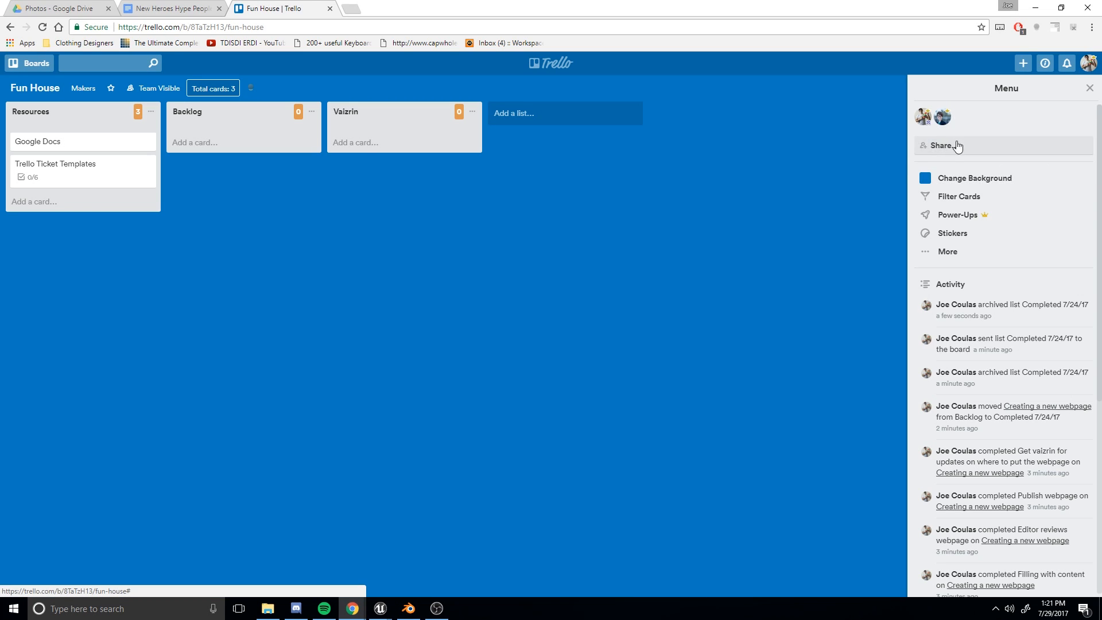
Step: Change the board background to the custom grey-green to dark blue gradient image and return to the board menu
{"action": "left_click", "coordinate": [970, 180]}
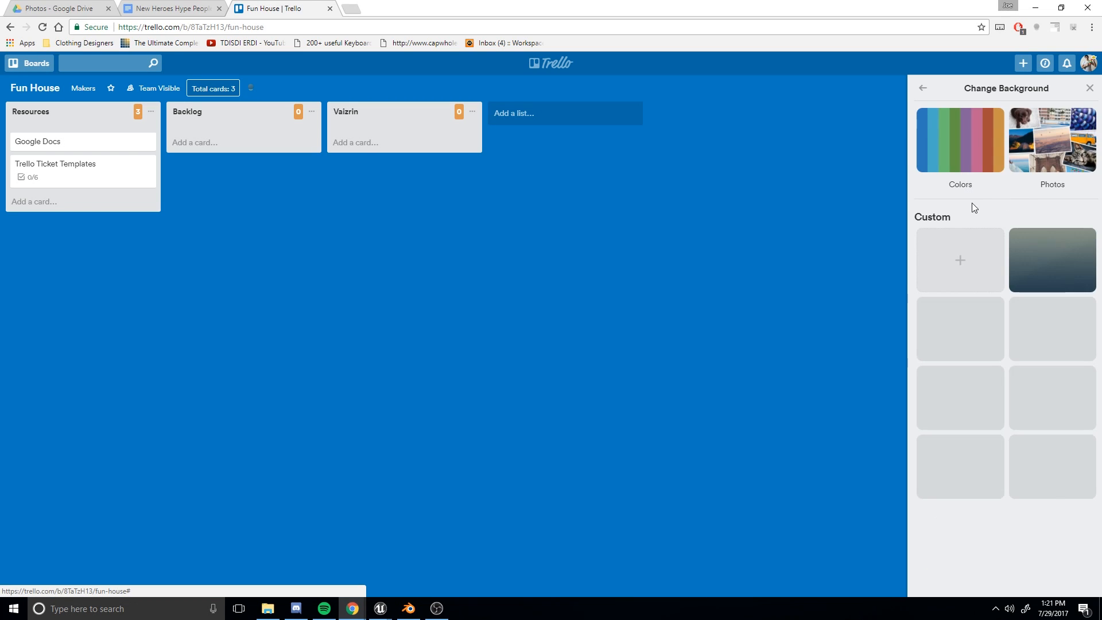
{"action": "left_click", "coordinate": [1047, 262]}
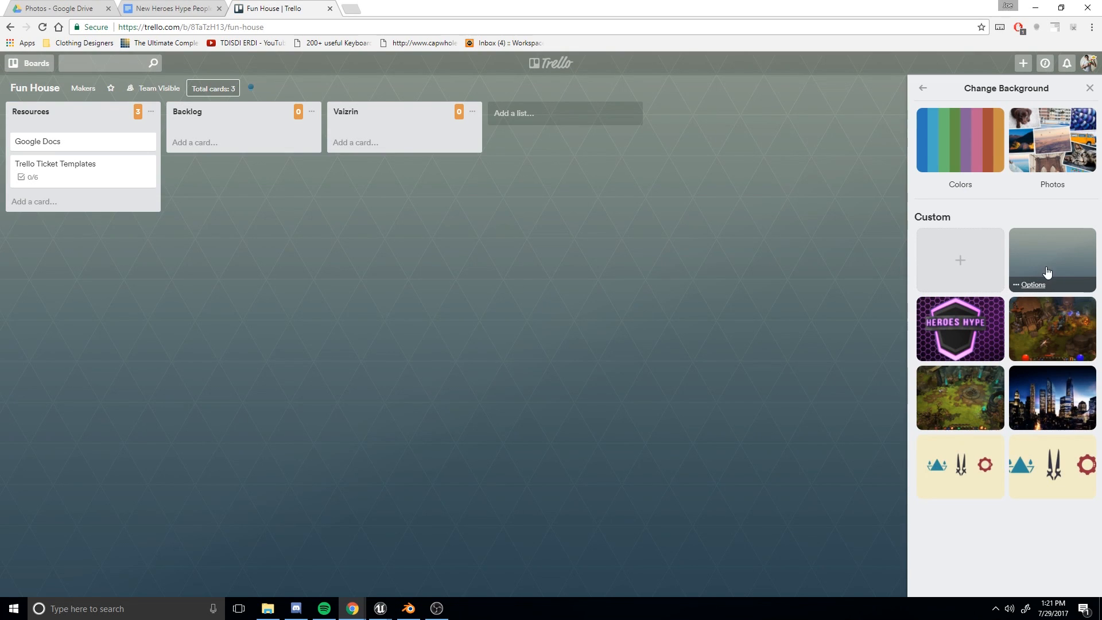
{"action": "left_click", "coordinate": [927, 92]}
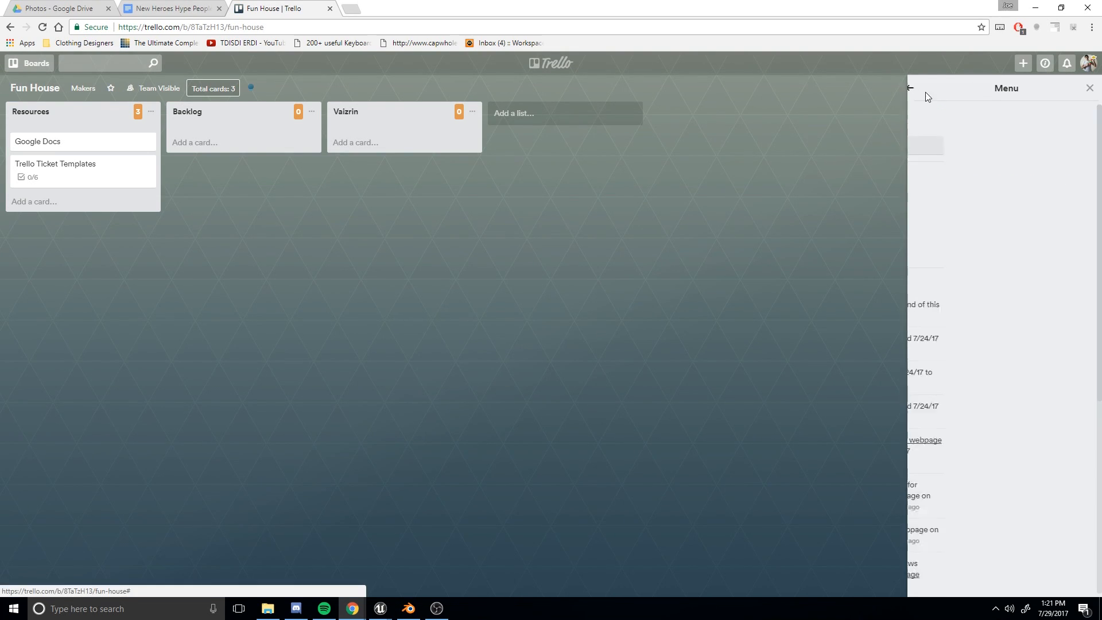
Step: Try filtering cards by the Completed label and by No Labels, clear both filters and examine the member and due date filters
{"action": "left_click", "coordinate": [958, 195]}
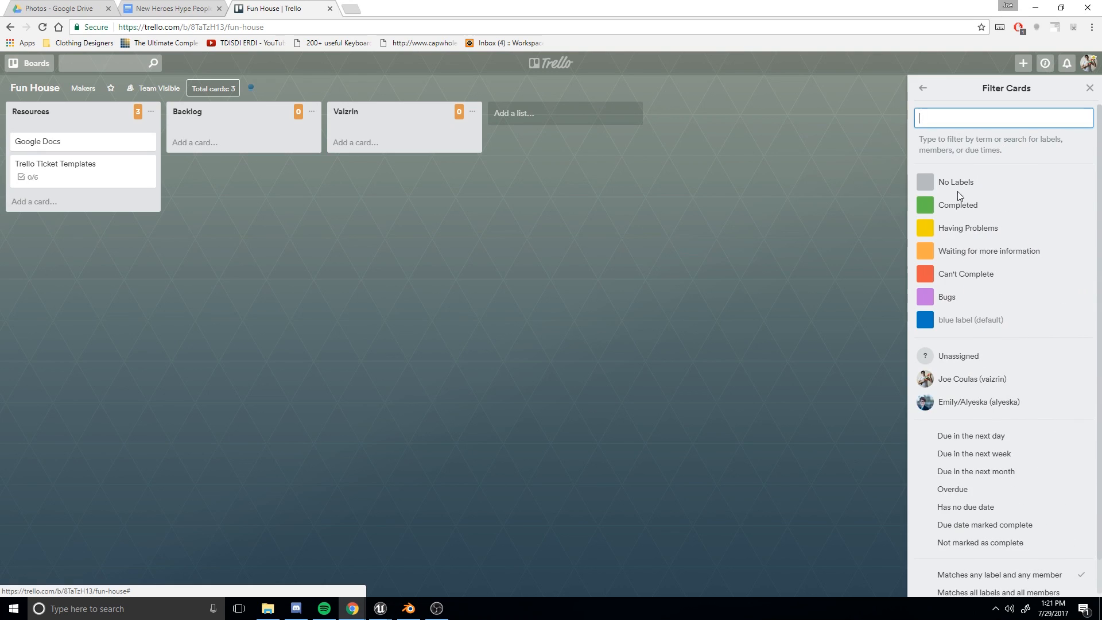
{"action": "left_click", "coordinate": [945, 212]}
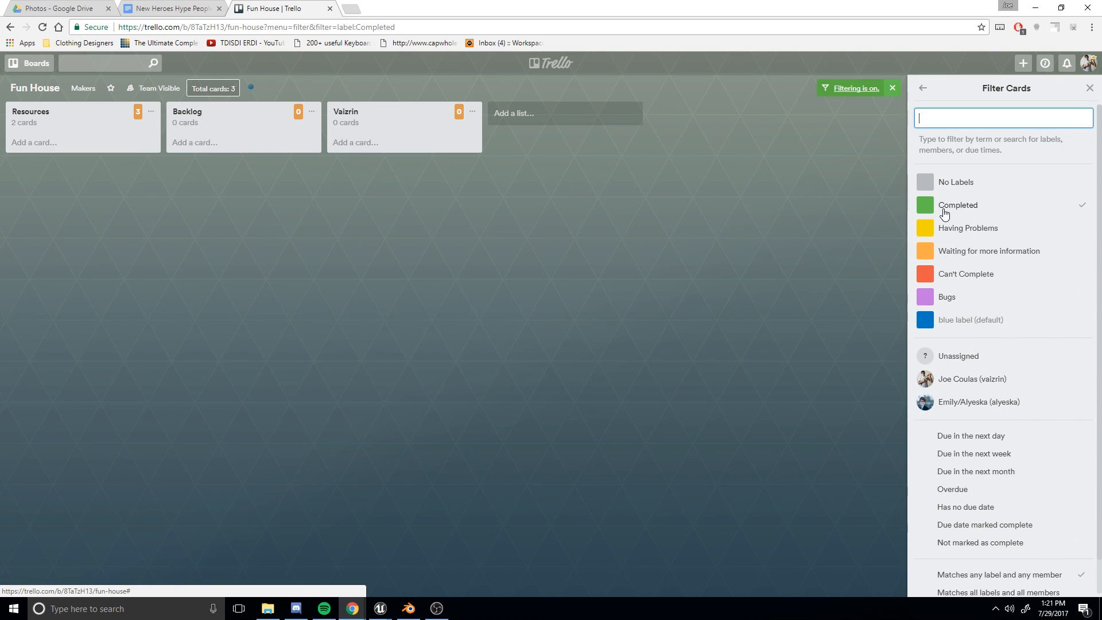
{"action": "left_click", "coordinate": [943, 212]}
{"action": "left_click", "coordinate": [946, 185]}
{"action": "left_click", "coordinate": [945, 185]}
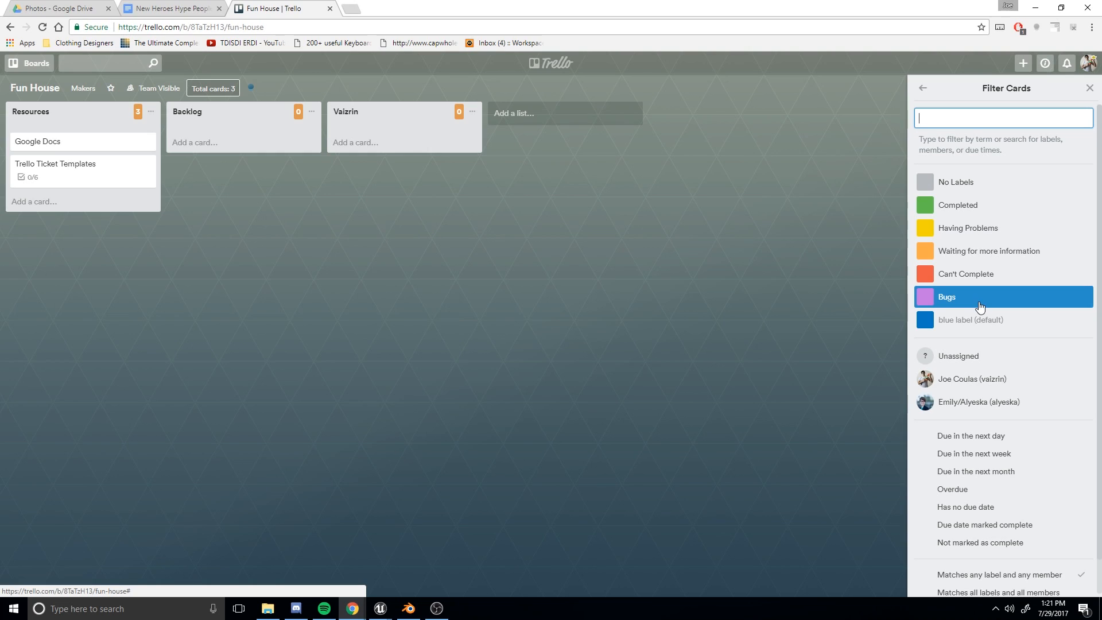
{"action": "scroll", "coordinate": [980, 298], "scroll_direction": "down", "scroll_amount": 1}
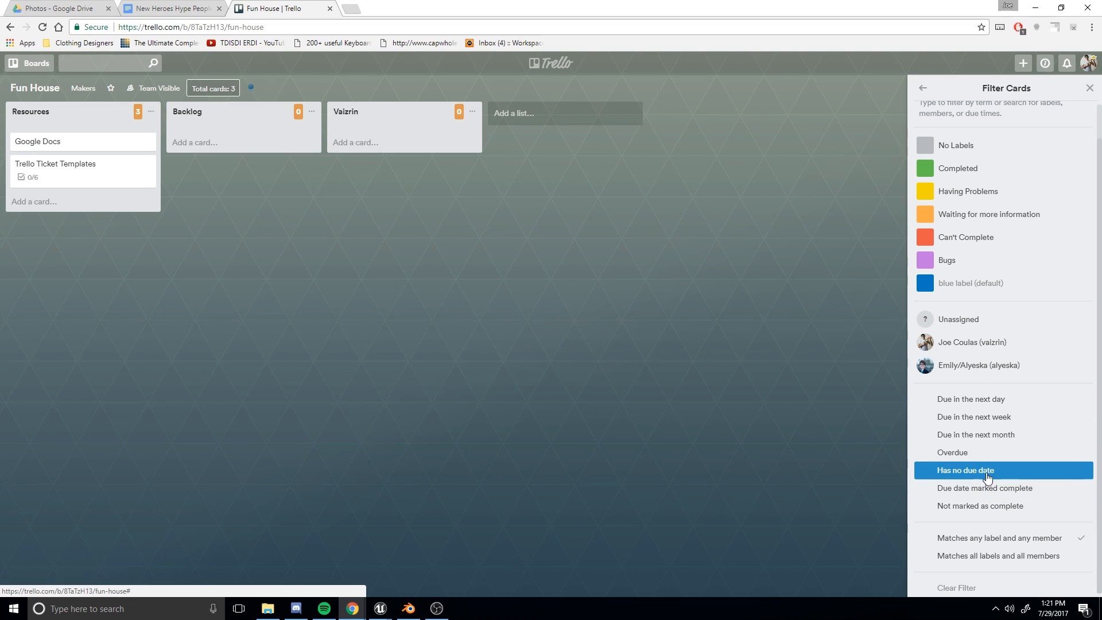
{"action": "scroll", "coordinate": [987, 516], "scroll_direction": "up", "scroll_amount": 1}
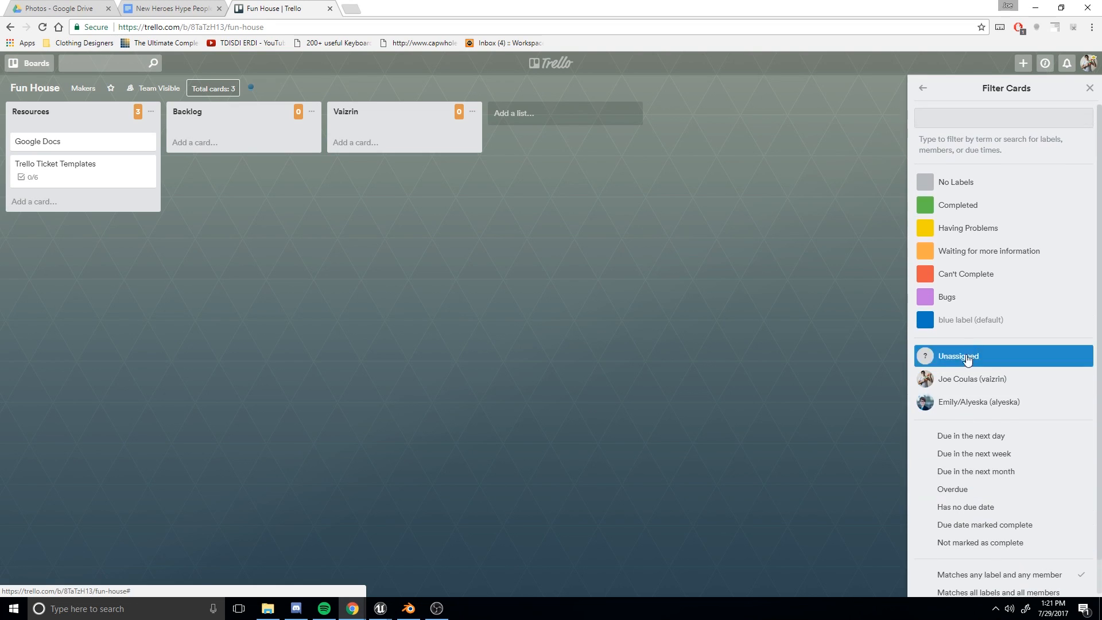
{"action": "left_click", "coordinate": [917, 92]}
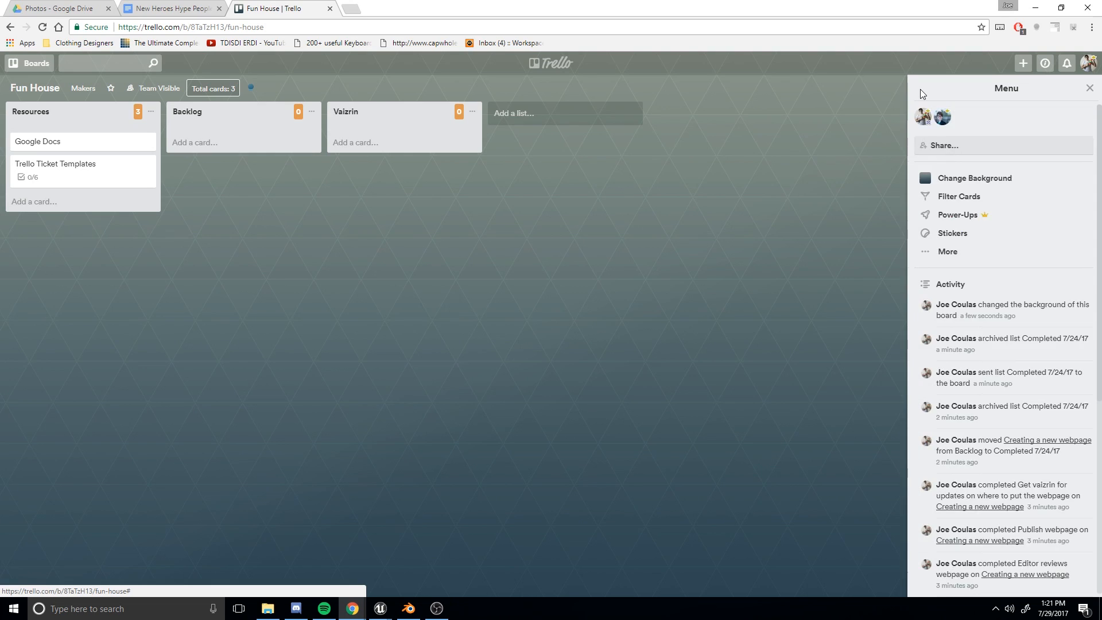
Step: Browse the Power-Ups available for the board, such as Calendar, Google Drive and GitHub, without enabling any
{"action": "left_click", "coordinate": [988, 215]}
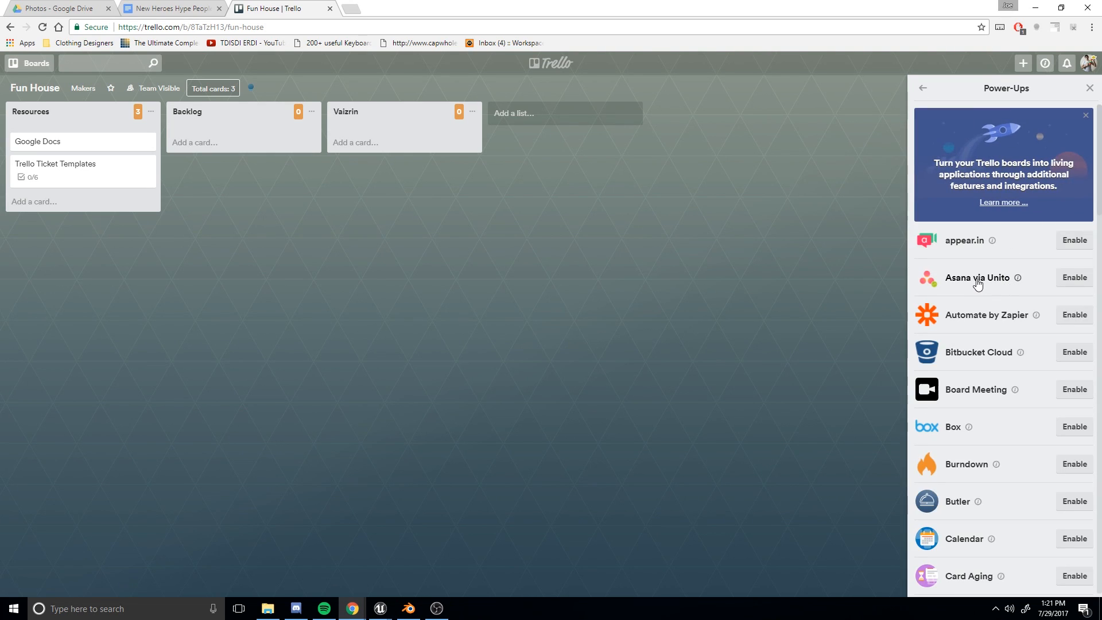
{"action": "scroll", "coordinate": [981, 396], "scroll_direction": "down", "scroll_amount": 9}
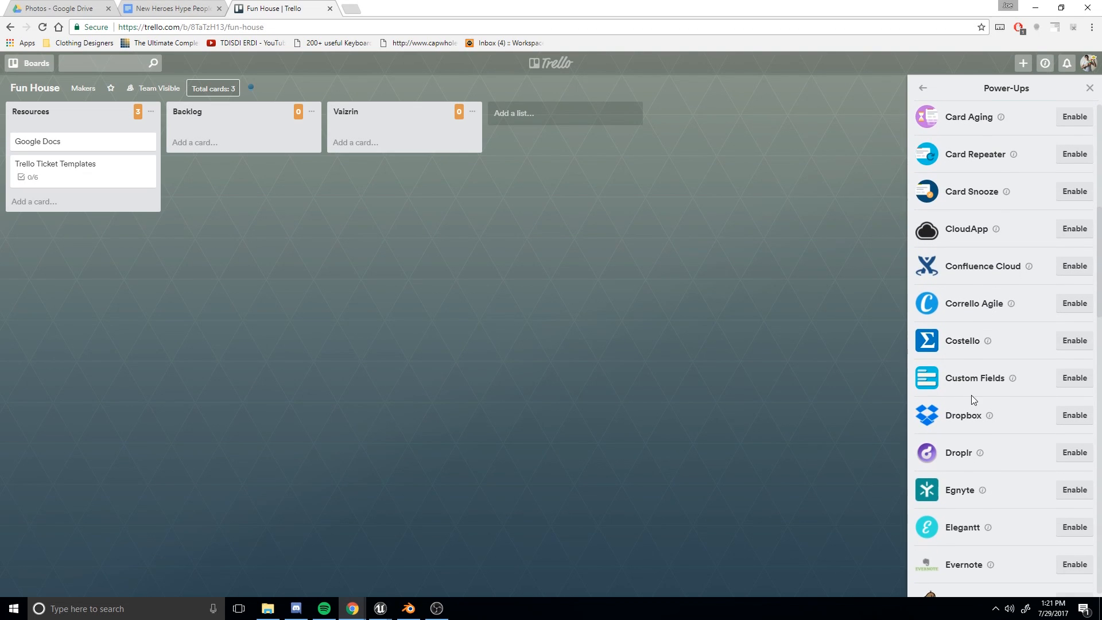
{"action": "scroll", "coordinate": [980, 415], "scroll_direction": "down", "scroll_amount": 15}
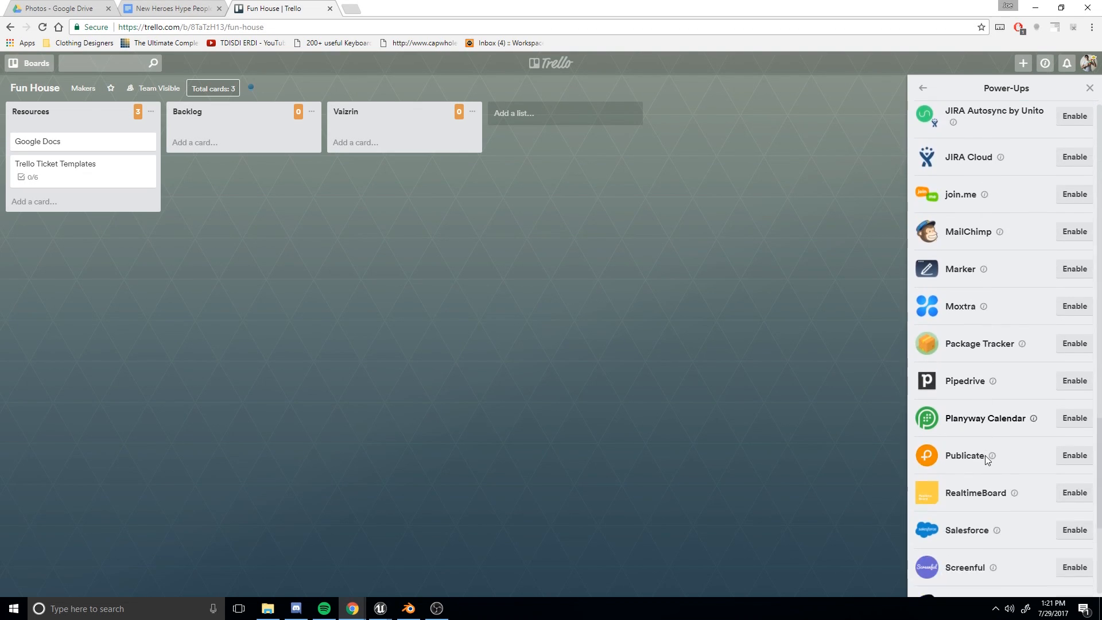
{"action": "scroll", "coordinate": [985, 478], "scroll_direction": "up", "scroll_amount": 6}
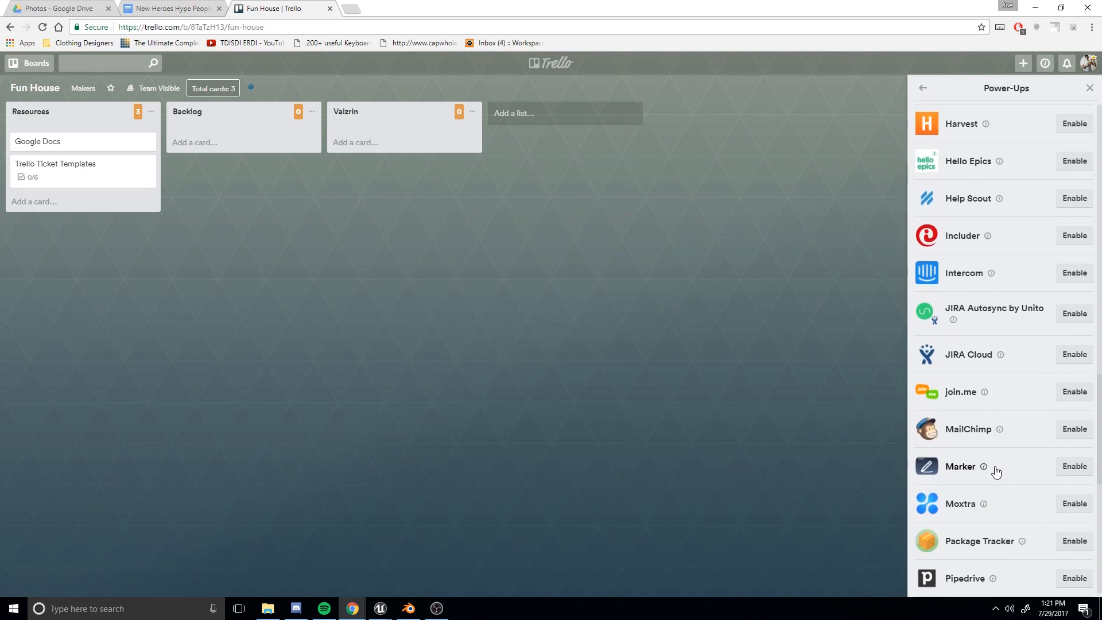
{"action": "scroll", "coordinate": [996, 471], "scroll_direction": "up", "scroll_amount": 10}
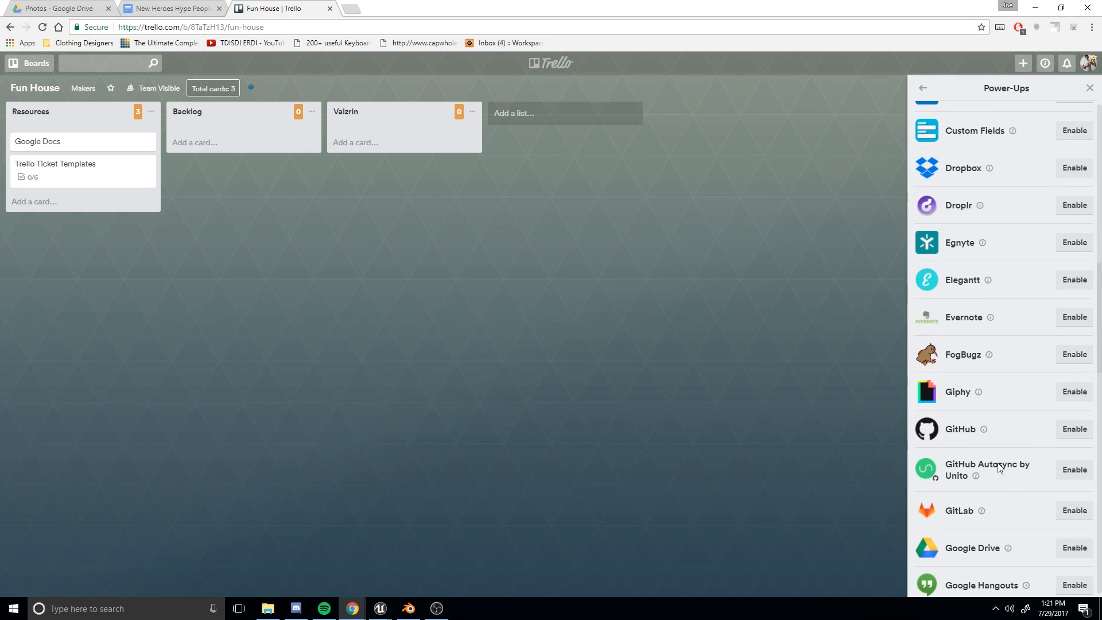
{"action": "scroll", "coordinate": [999, 468], "scroll_direction": "up", "scroll_amount": 10}
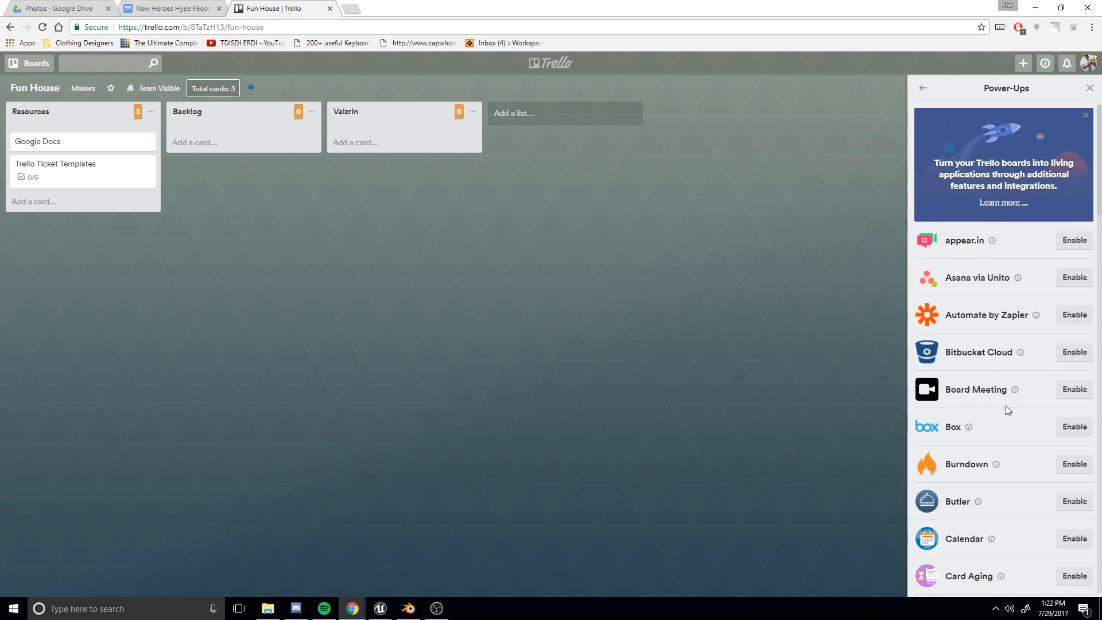
{"action": "scroll", "coordinate": [999, 356], "scroll_direction": "down", "scroll_amount": 15}
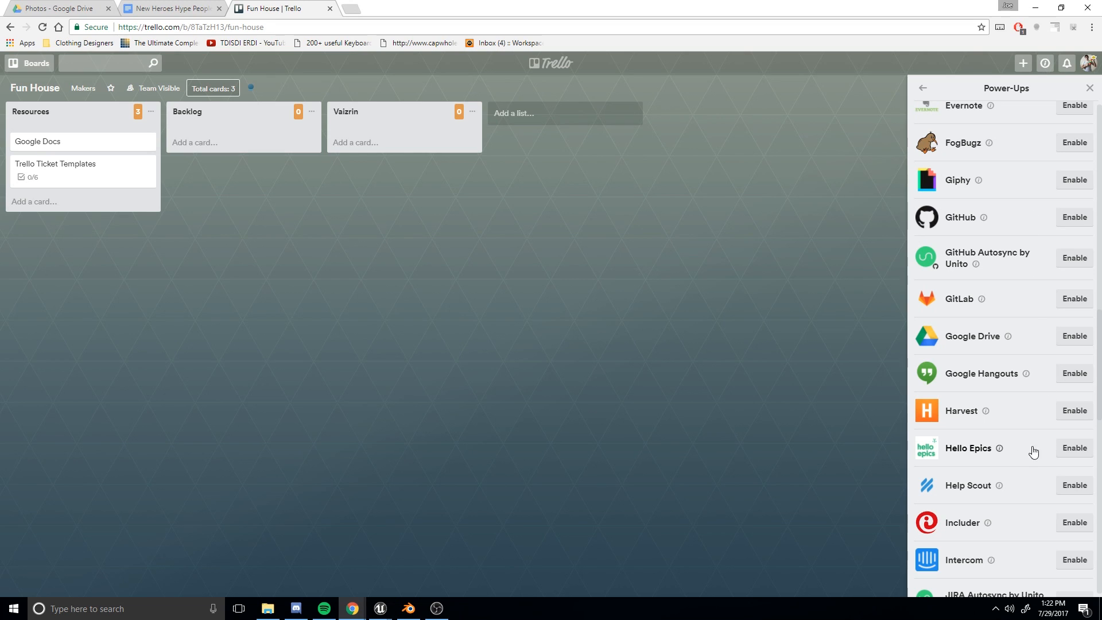
{"action": "scroll", "coordinate": [1034, 436], "scroll_direction": "down", "scroll_amount": 5}
{"action": "scroll", "coordinate": [1022, 454], "scroll_direction": "up", "scroll_amount": 10}
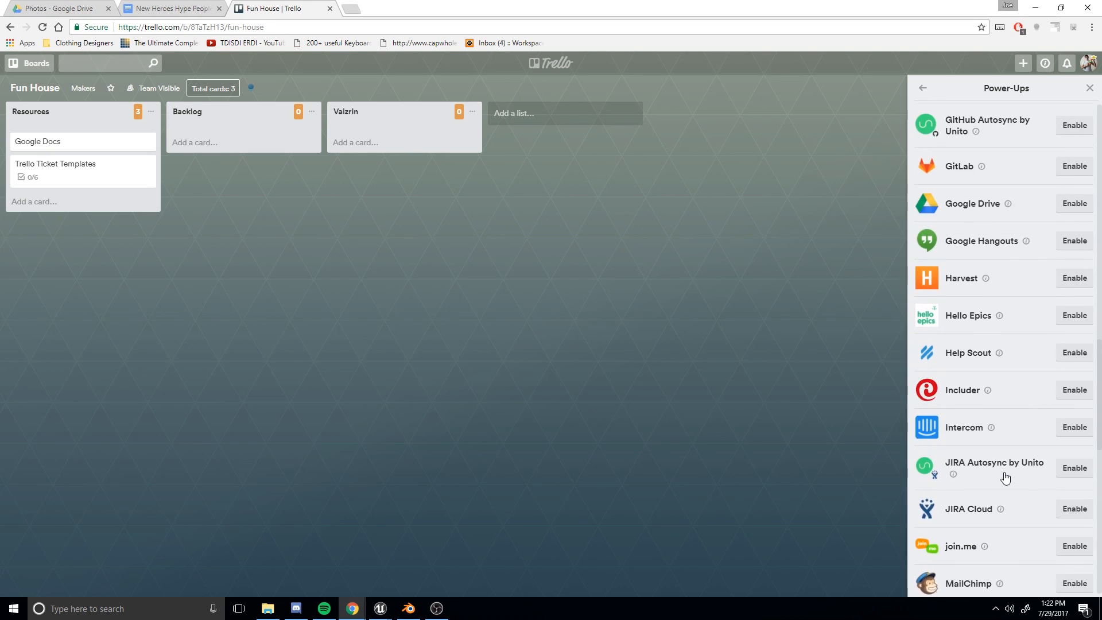
{"action": "scroll", "coordinate": [1002, 386], "scroll_direction": "up", "scroll_amount": 10}
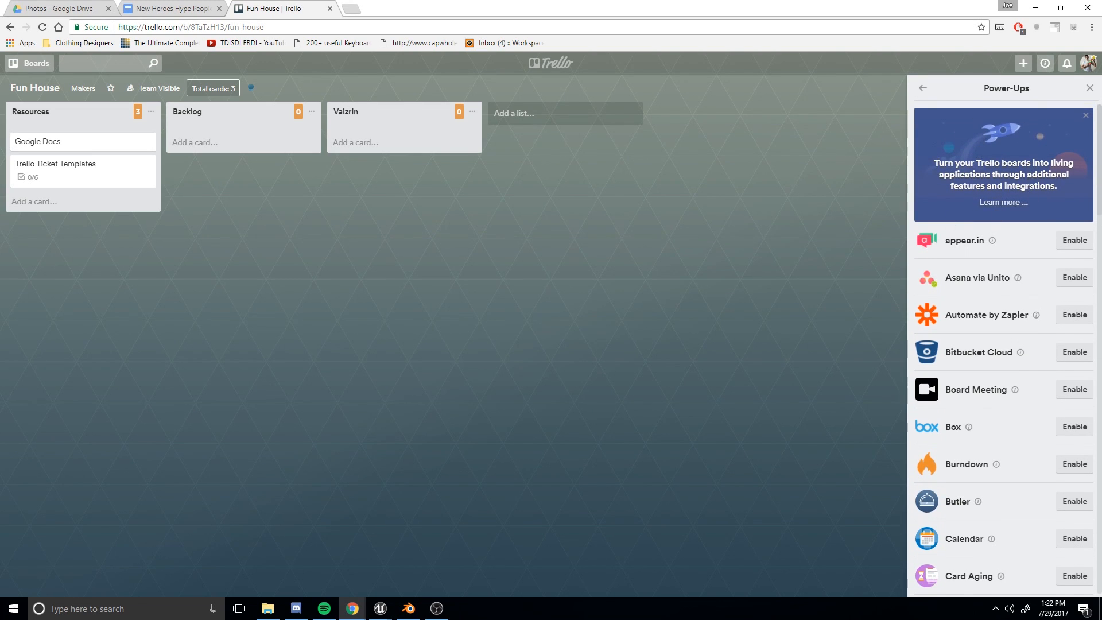
Step: Bring up the board's stickers and add a card titled wdfa to the Vaizrin list, viewing its details briefly
{"action": "left_click", "coordinate": [923, 88]}
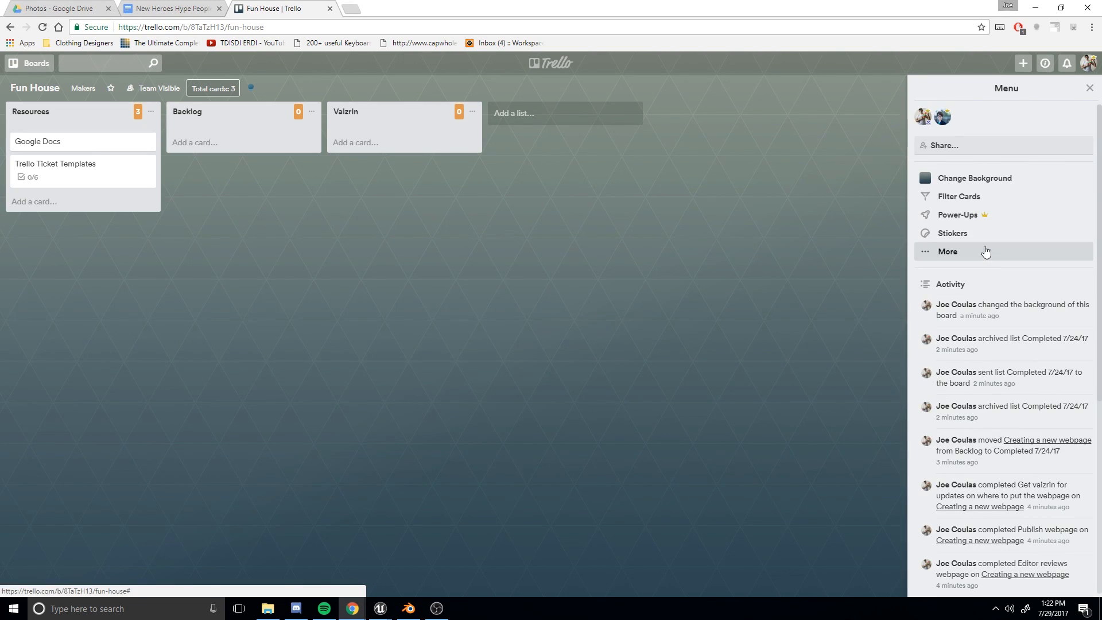
{"action": "left_click", "coordinate": [974, 235]}
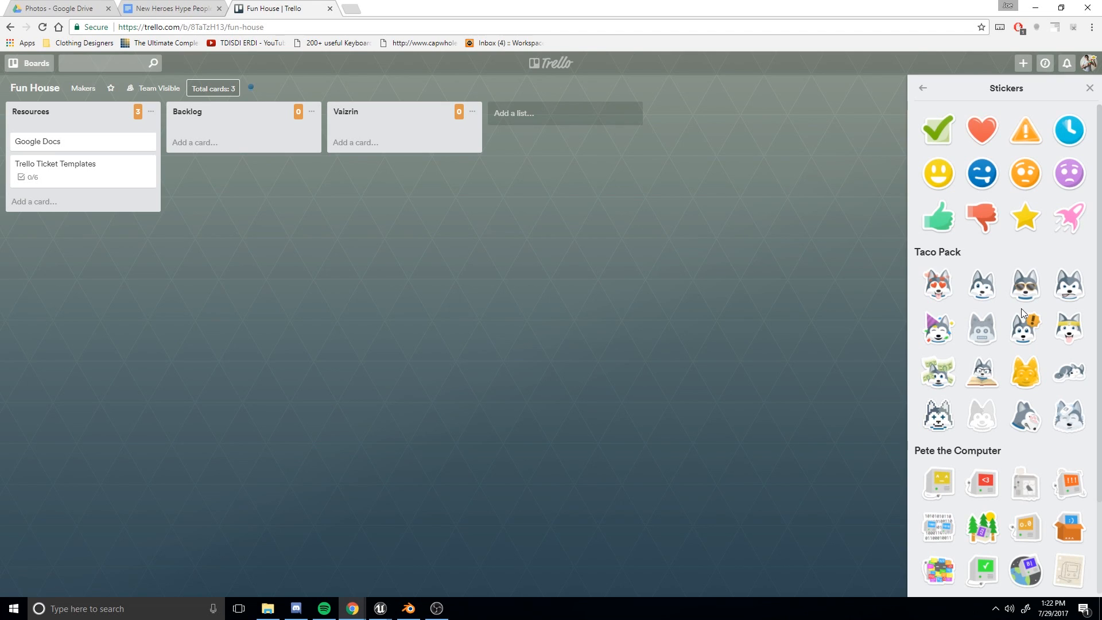
{"action": "left_click_drag", "start_coordinate": [380, 117], "coordinate": [923, 295]}
{"action": "left_click", "coordinate": [394, 136]}
{"action": "type", "text": "wdfa"}
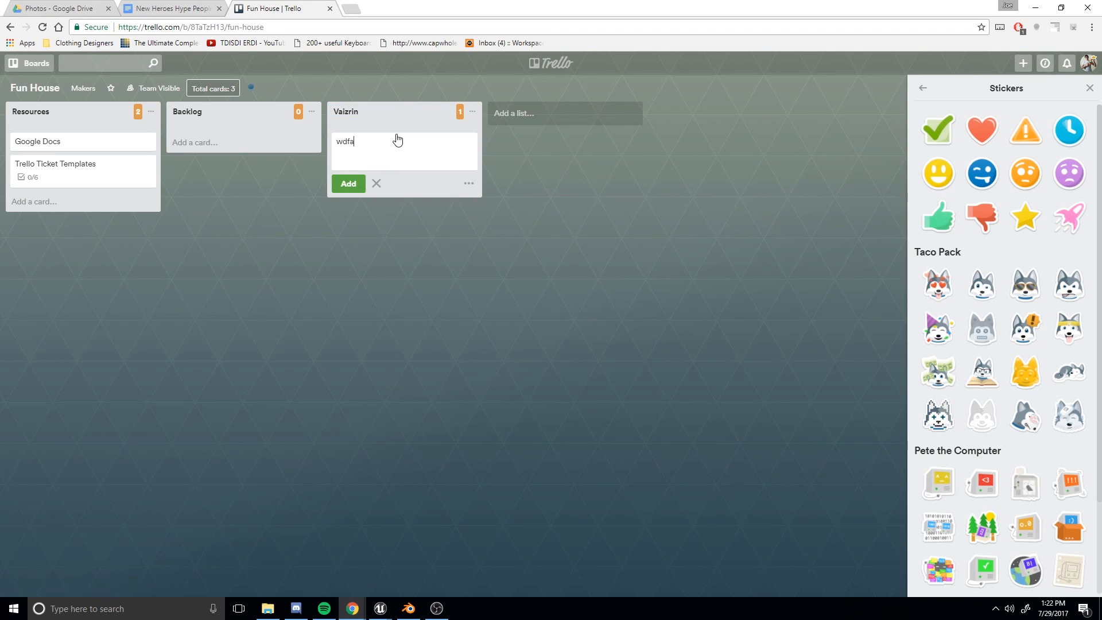
{"action": "key", "text": "Return"}
{"action": "left_click_drag", "start_coordinate": [450, 186], "coordinate": [344, 135]}
{"action": "left_click", "coordinate": [363, 140]}
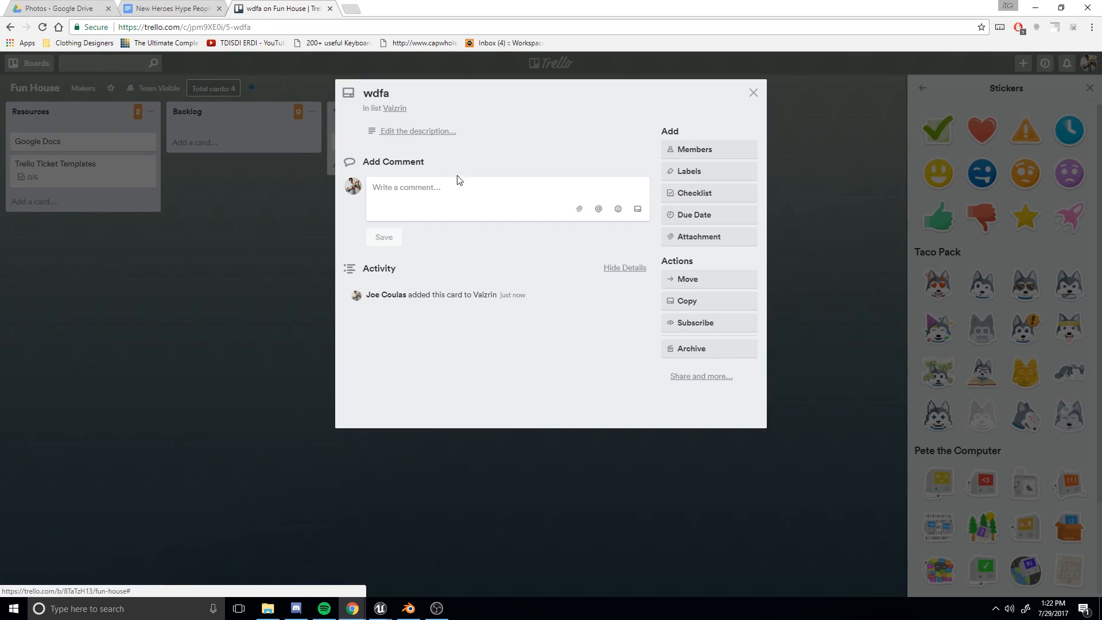
{"action": "left_click", "coordinate": [833, 198]}
Step: Decorate the wdfa card with thumbs-up, yellow smiley, green check mark and husky stickers, and look through the remaining sticker packs
{"action": "left_click_drag", "start_coordinate": [938, 217], "coordinate": [372, 148]}
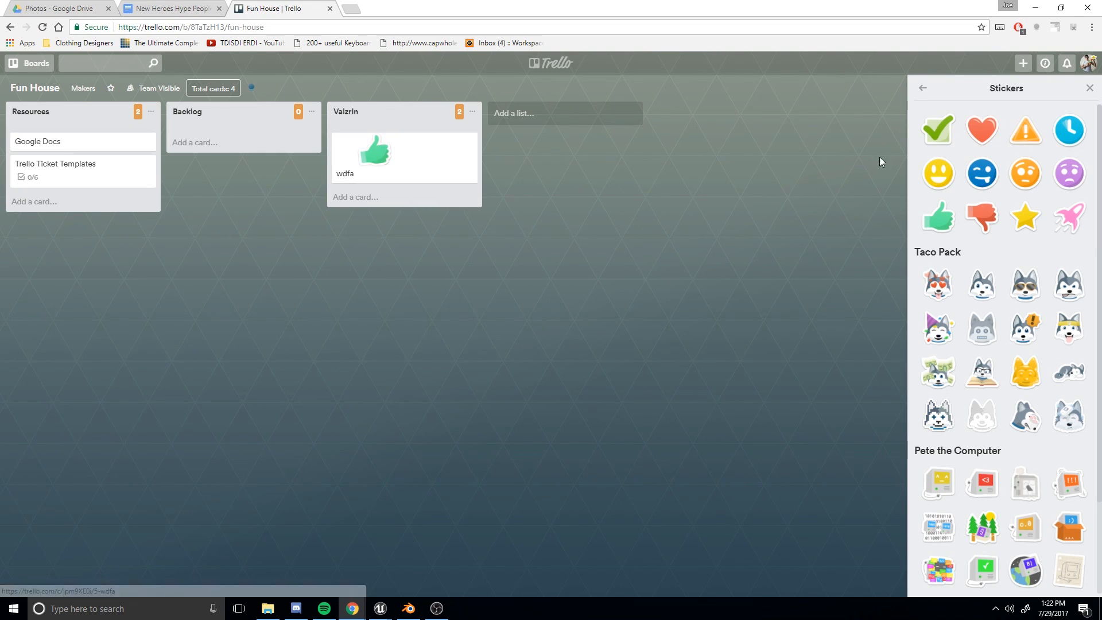
{"action": "left_click_drag", "start_coordinate": [939, 173], "coordinate": [445, 154]}
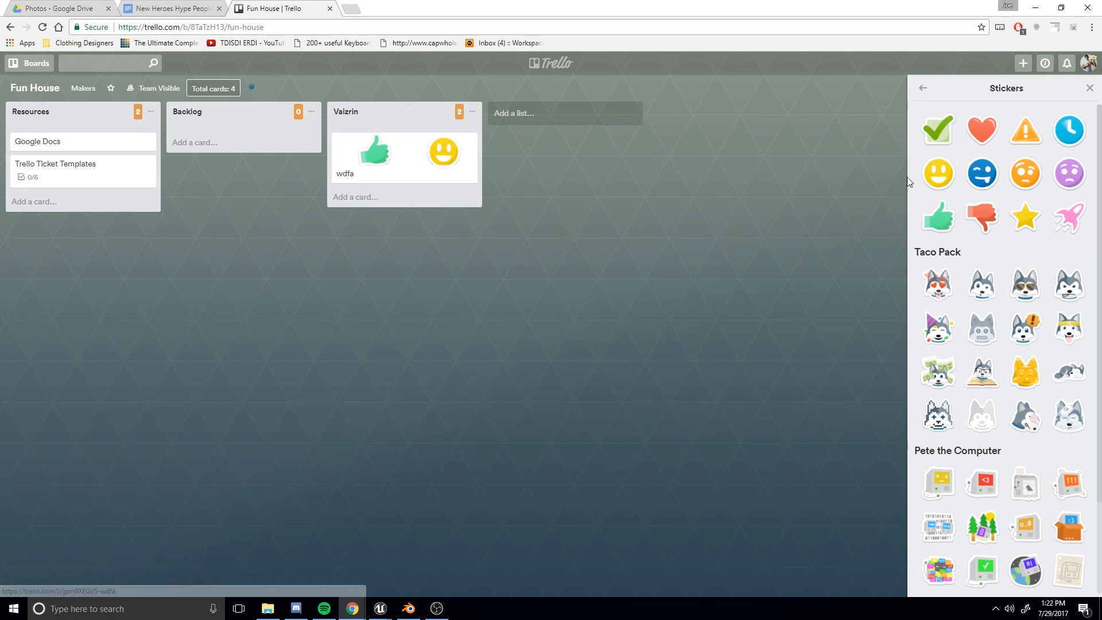
{"action": "left_click_drag", "start_coordinate": [951, 140], "coordinate": [422, 149]}
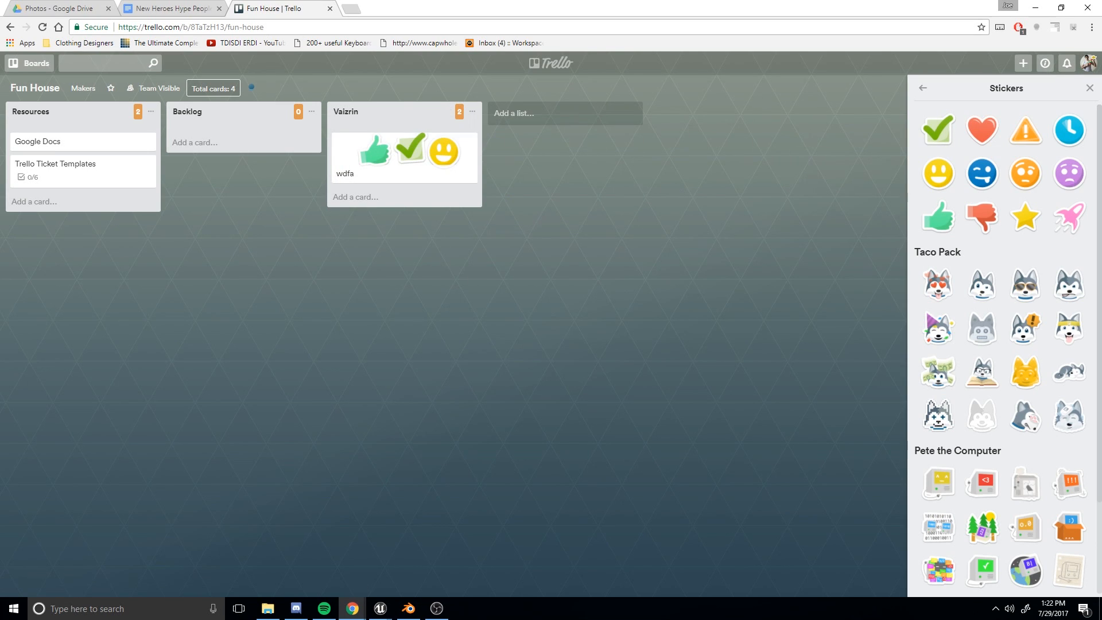
{"action": "left_click_drag", "start_coordinate": [452, 226], "coordinate": [367, 168]}
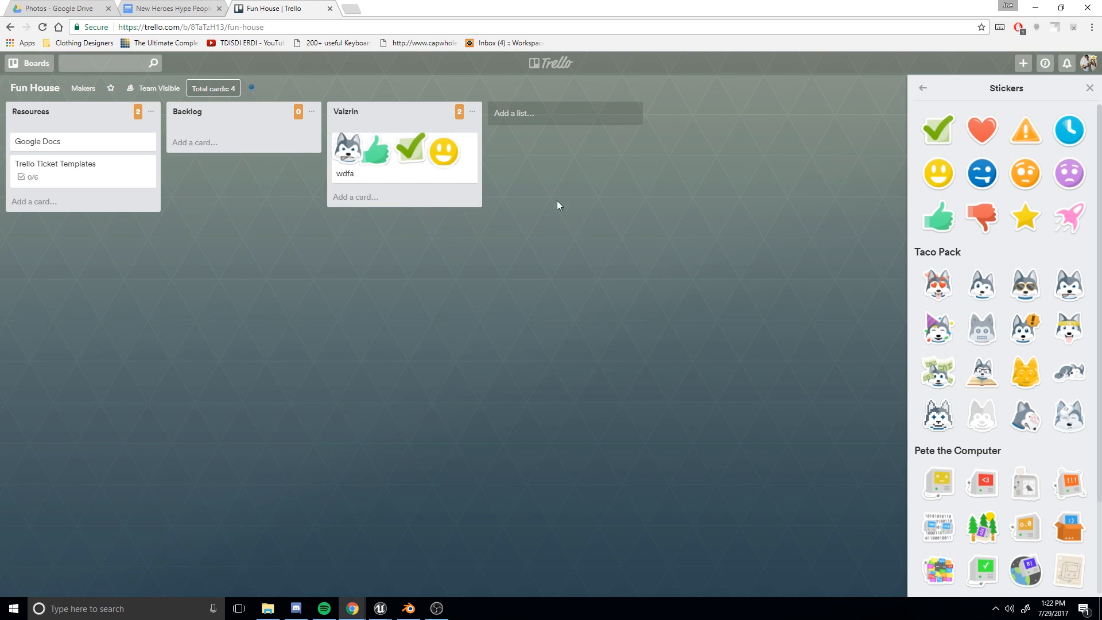
{"action": "scroll", "coordinate": [1019, 394], "scroll_direction": "down", "scroll_amount": 2}
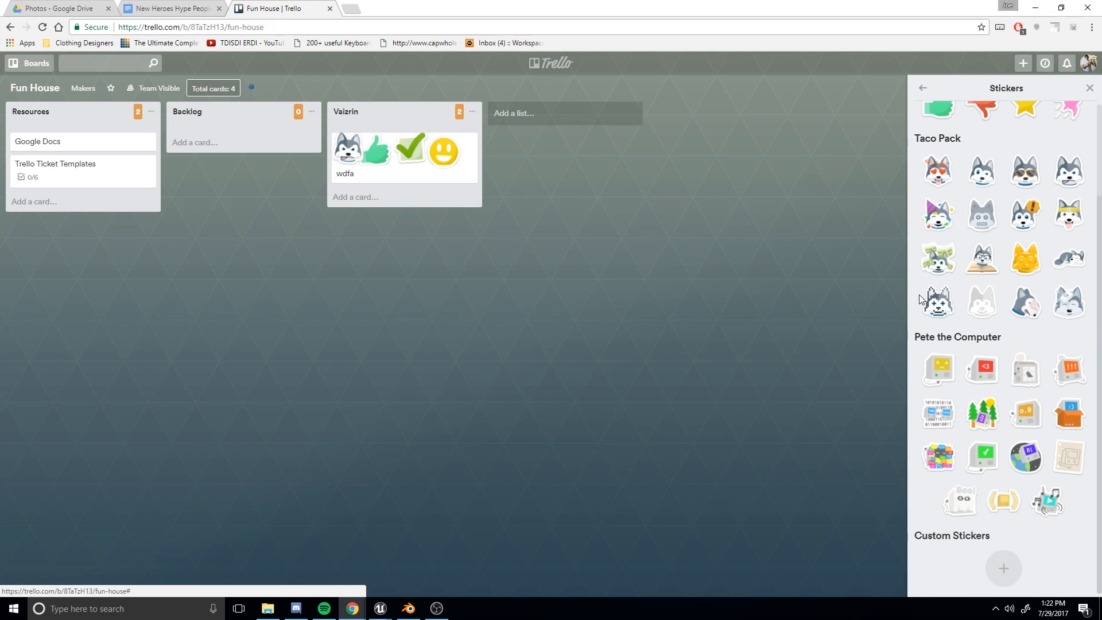
Step: Examine the email-to-board settings, including the board's email address and the list and position options for emailed cards, without changing them
{"action": "left_click", "coordinate": [923, 87]}
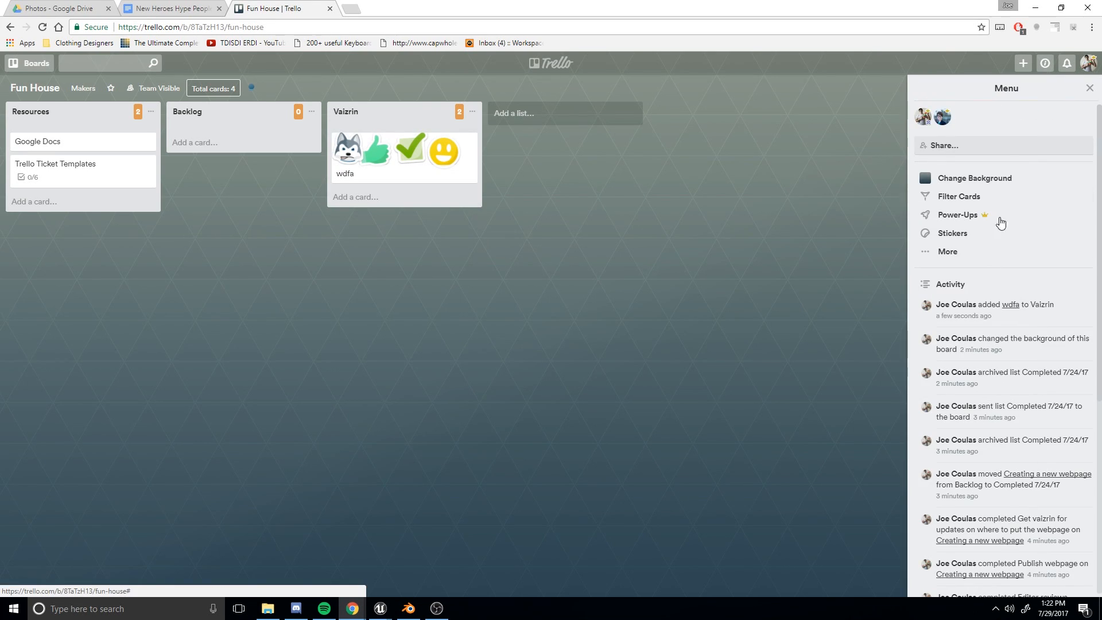
{"action": "left_click", "coordinate": [965, 254]}
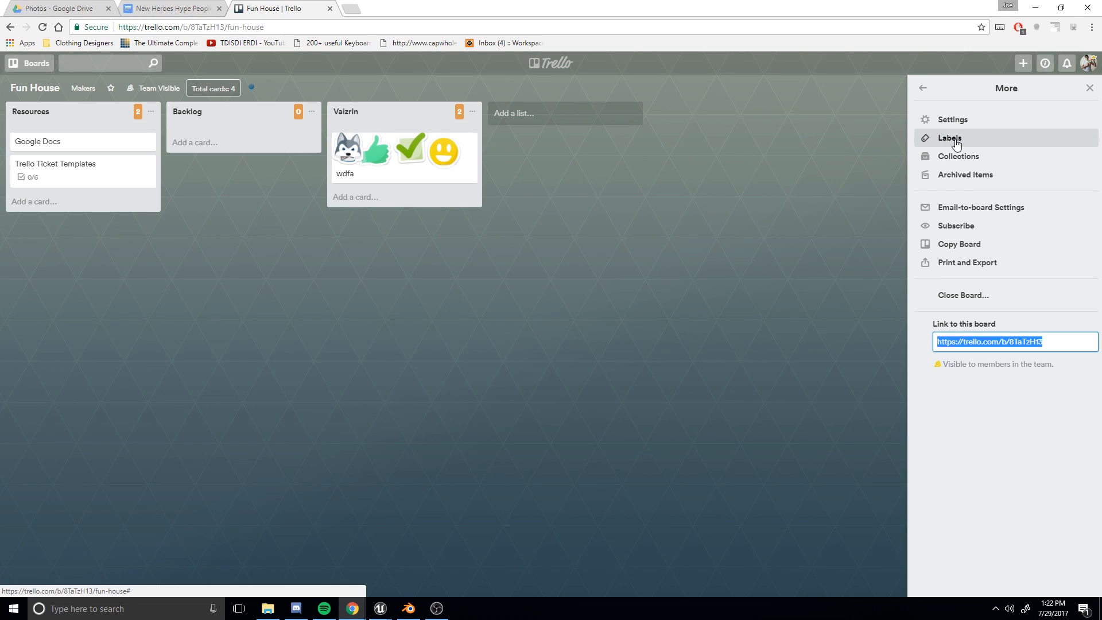
{"action": "left_click", "coordinate": [996, 214]}
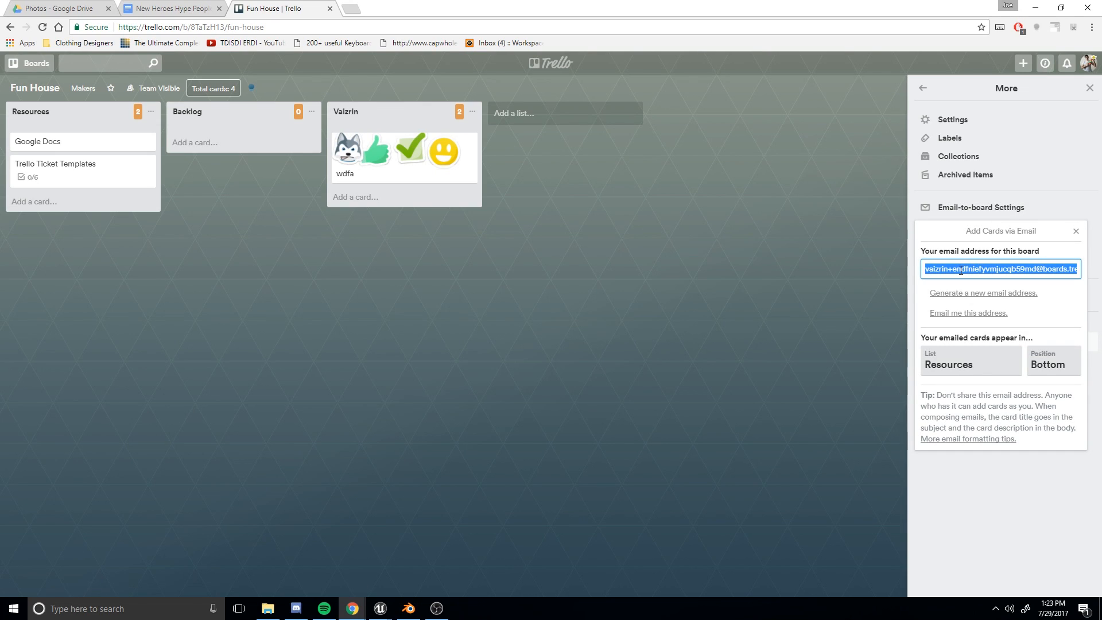
{"action": "right_click", "coordinate": [961, 274]}
{"action": "left_click", "coordinate": [953, 279]}
{"action": "left_click", "coordinate": [952, 362]}
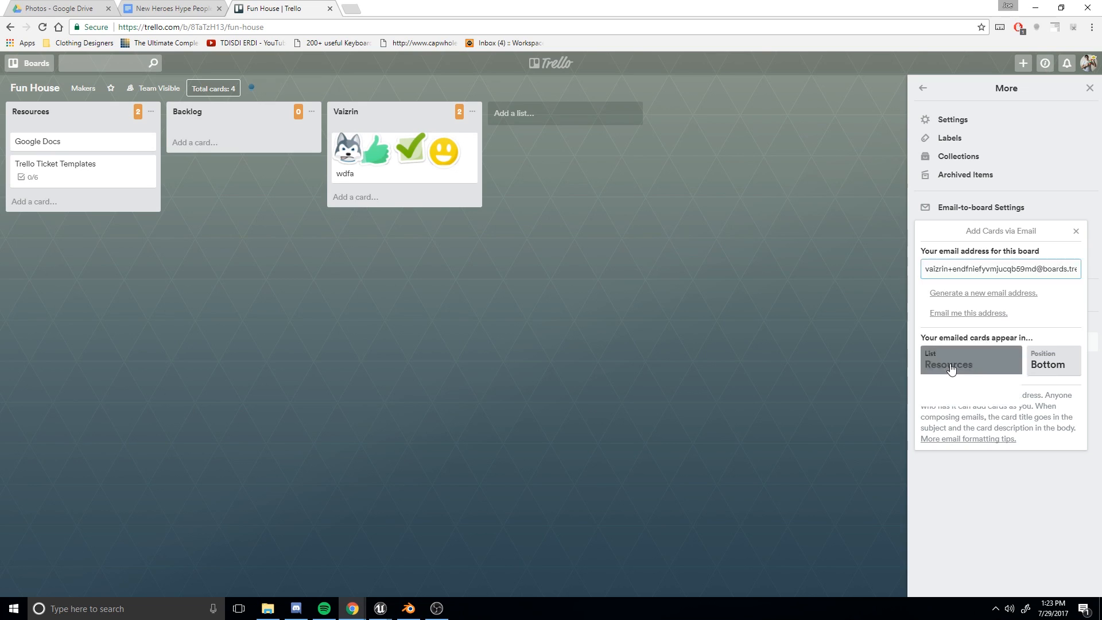
{"action": "left_click", "coordinate": [952, 381]}
{"action": "left_click", "coordinate": [1075, 361]}
{"action": "left_click", "coordinate": [1048, 367]}
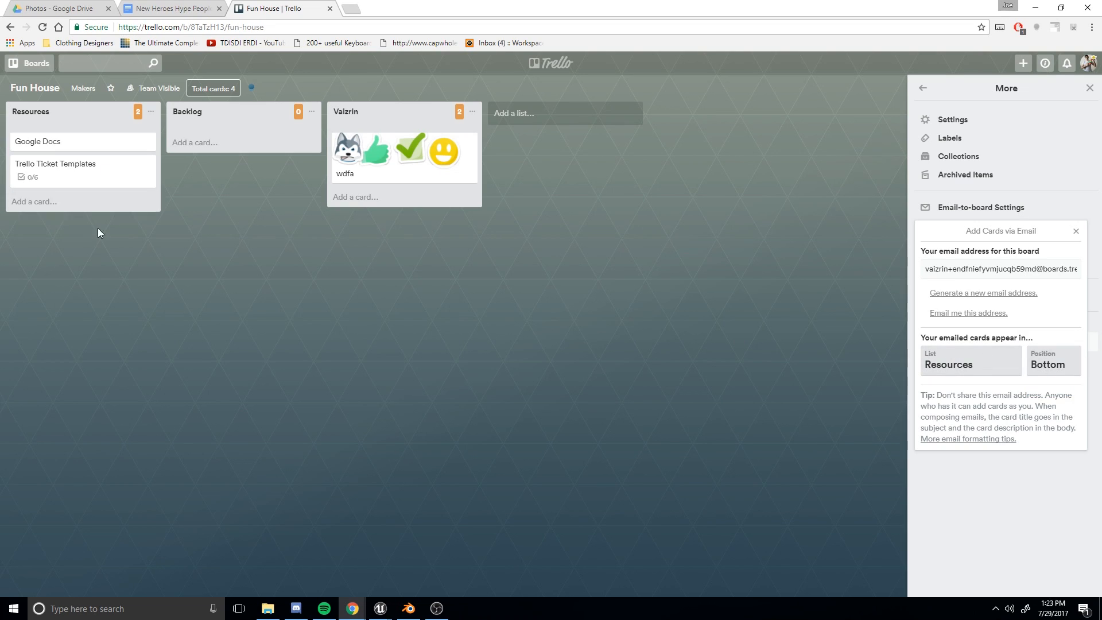
{"action": "left_click", "coordinate": [459, 335]}
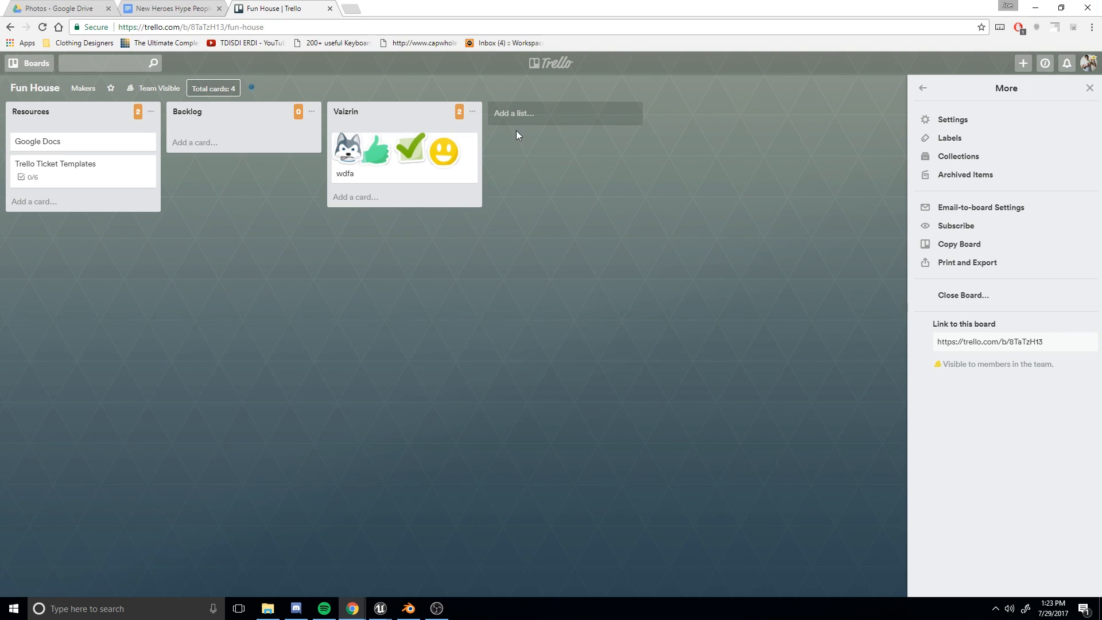
Step: Add a list named Contact Forms and place it between the Resources and Backlog lists
{"action": "left_click", "coordinate": [506, 112]}
{"action": "type", "text": "Contact Forms"}
{"action": "key", "text": "Return"}
{"action": "left_click", "coordinate": [588, 160]}
{"action": "left_click_drag", "start_coordinate": [581, 126], "coordinate": [319, 261]}
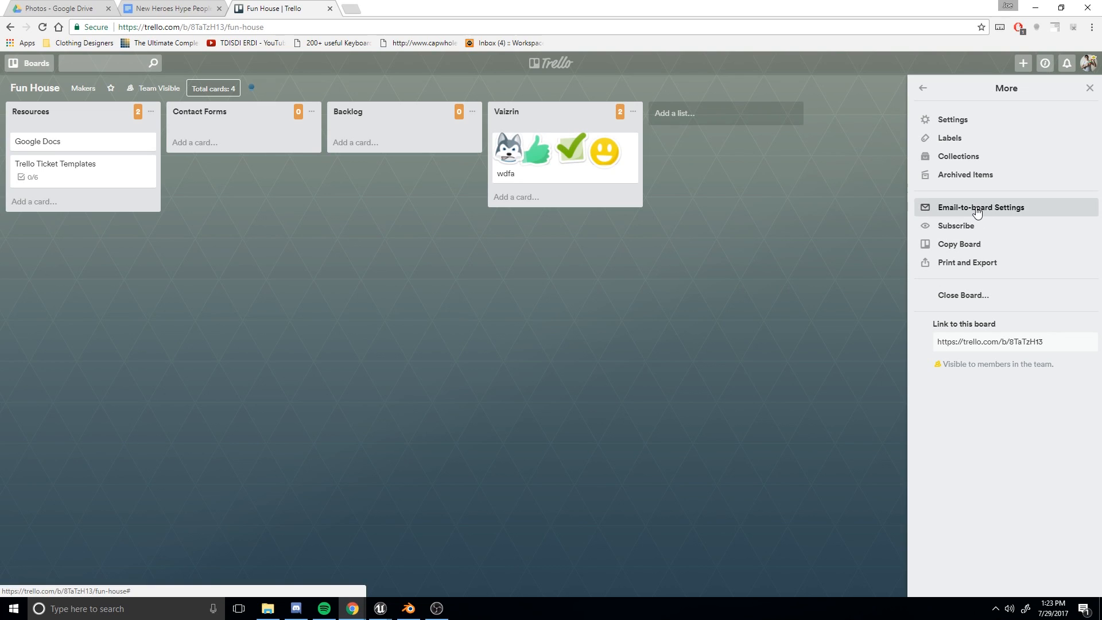
Step: Add a card titled Name to the Contact Forms list
{"action": "left_click", "coordinate": [236, 141]}
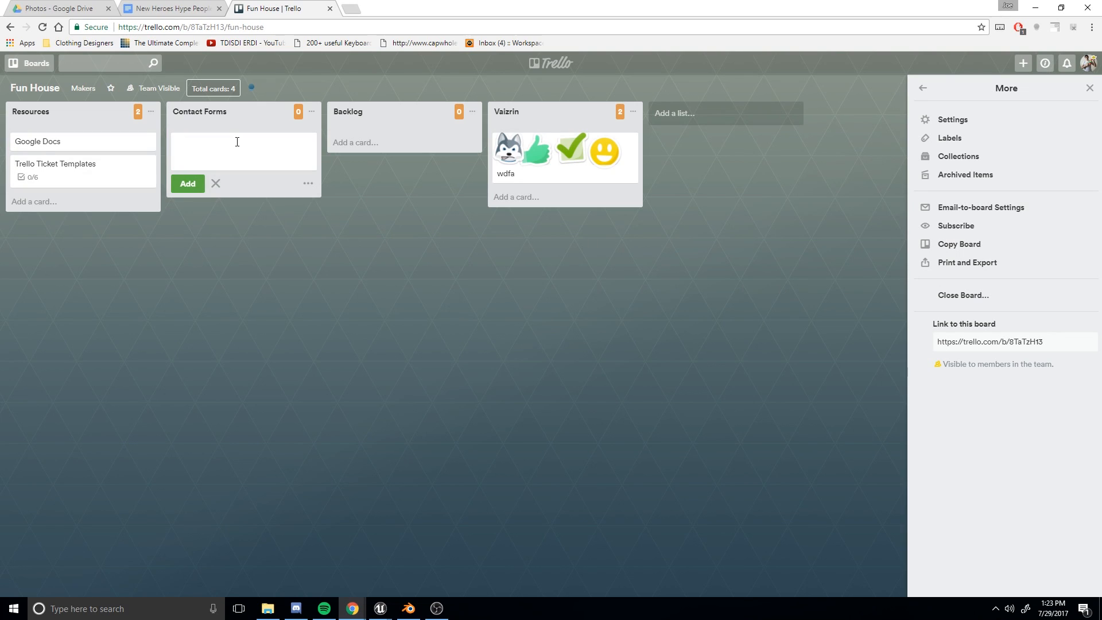
{"action": "key", "text": "Escape"}
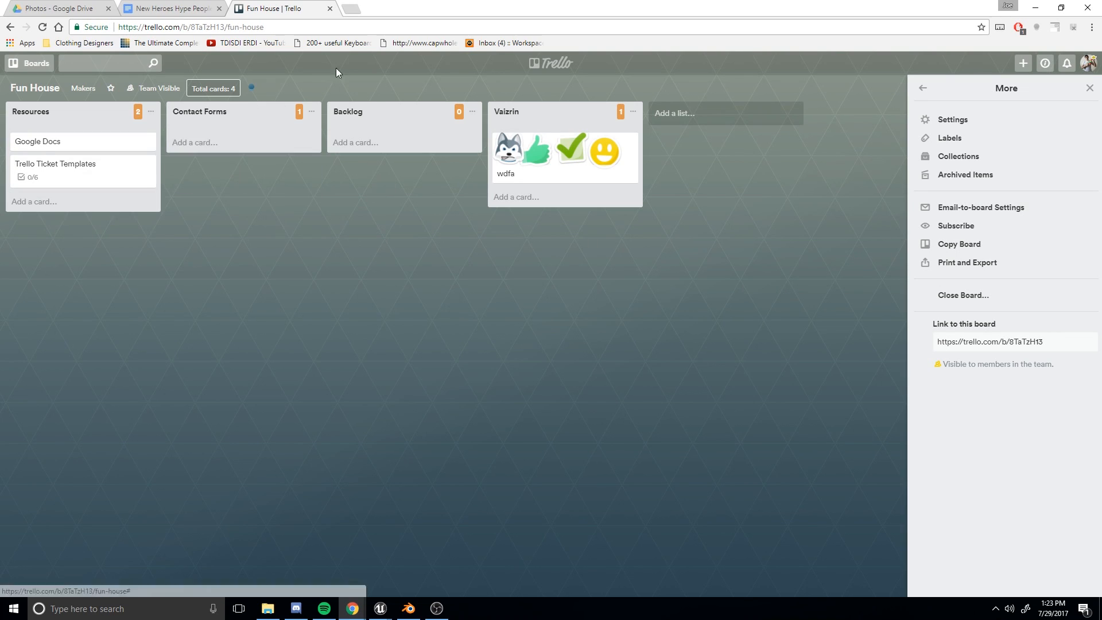
{"action": "left_click", "coordinate": [208, 142]}
{"action": "type", "text": "Name"}
{"action": "key", "text": "Return"}
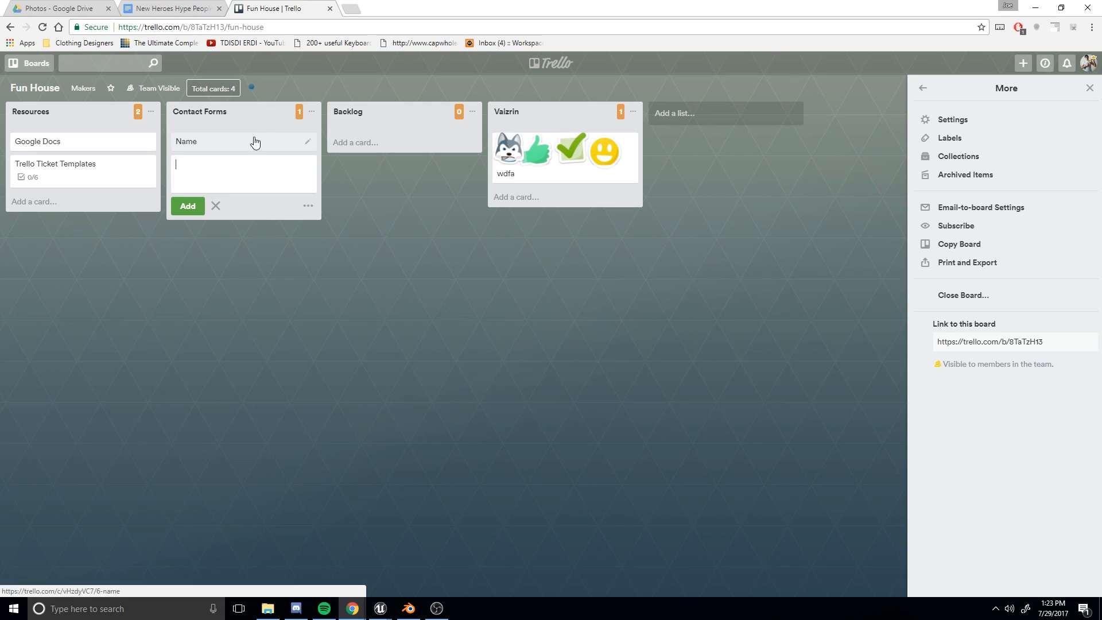
Step: Write a description with the entries "Problem:" and "Email Address:" on the Name card, and close the card
{"action": "left_click", "coordinate": [253, 141]}
{"action": "type", "text": "Problem: "}
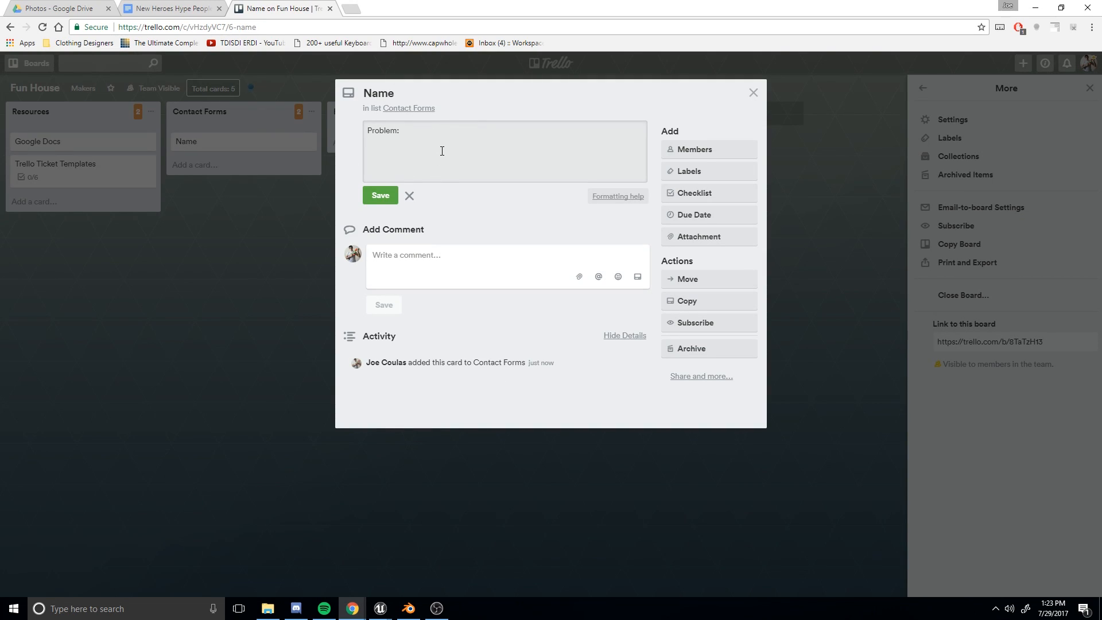
{"action": "type", "text": "Email Address:"}
{"action": "key", "text": "Escape"}
{"action": "key", "text": "Escape"}
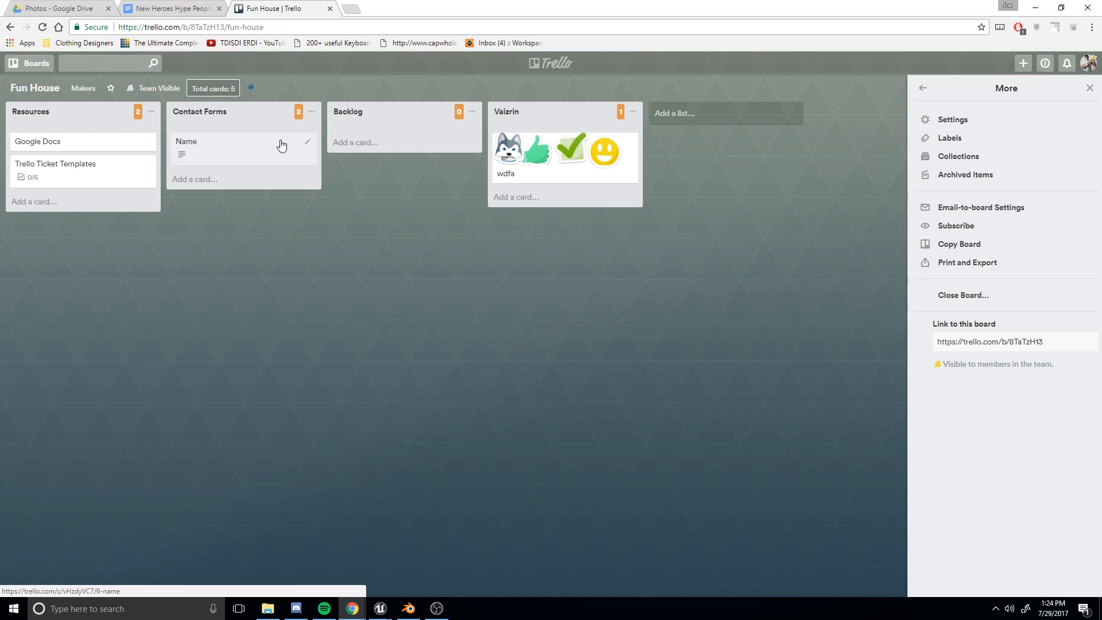
Step: Hide the board menu and archive the Name card in the Contact Forms list
{"action": "left_click", "coordinate": [924, 89]}
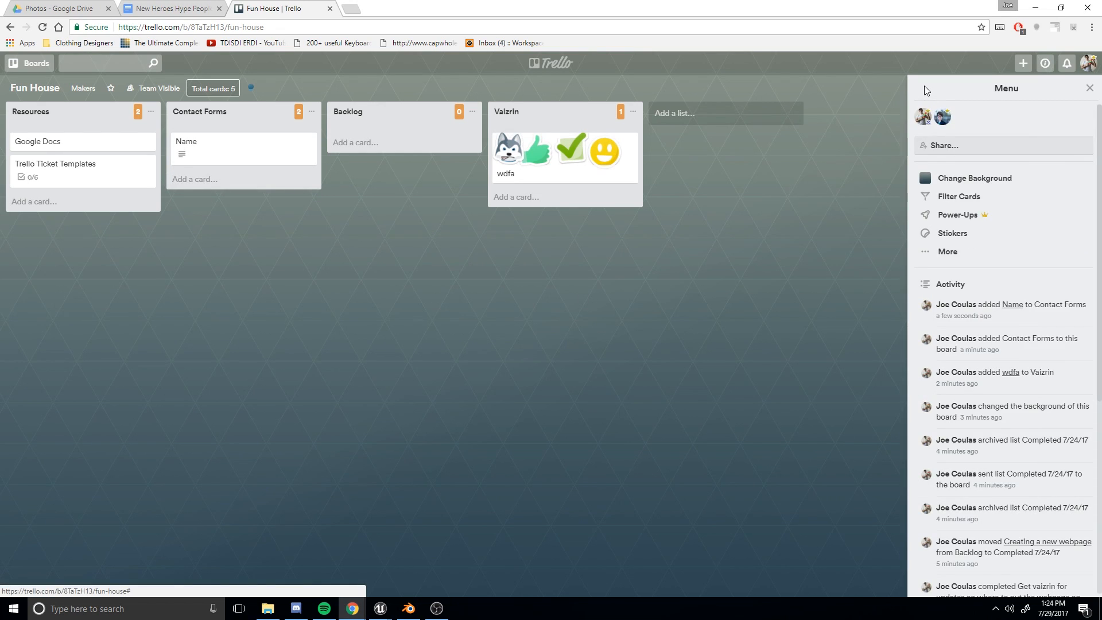
{"action": "left_click", "coordinate": [1089, 88]}
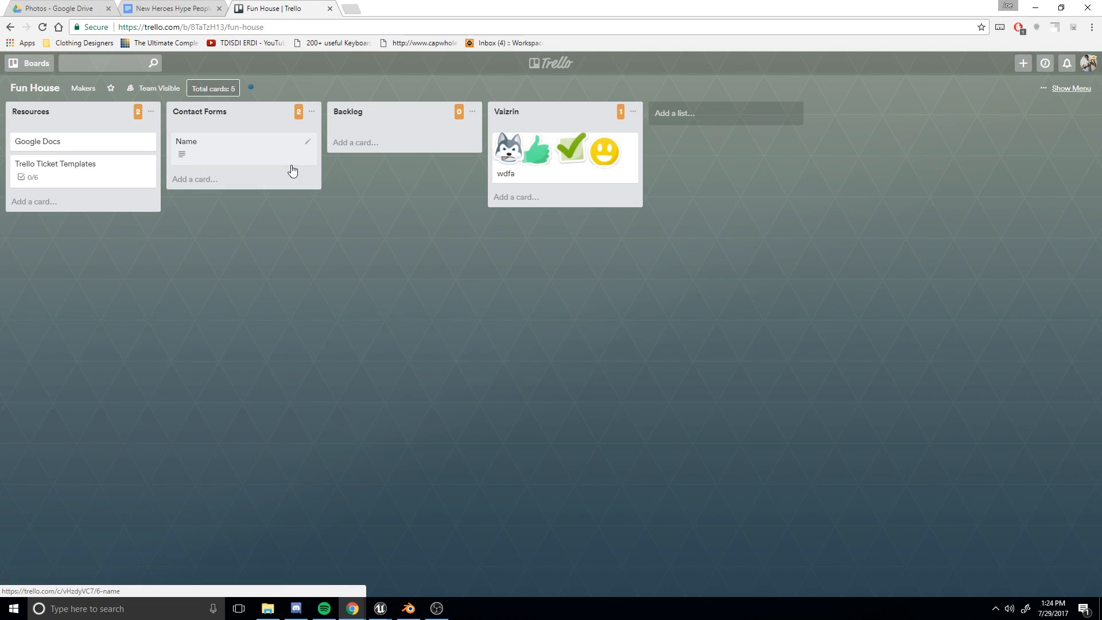
{"action": "key", "text": "c"}
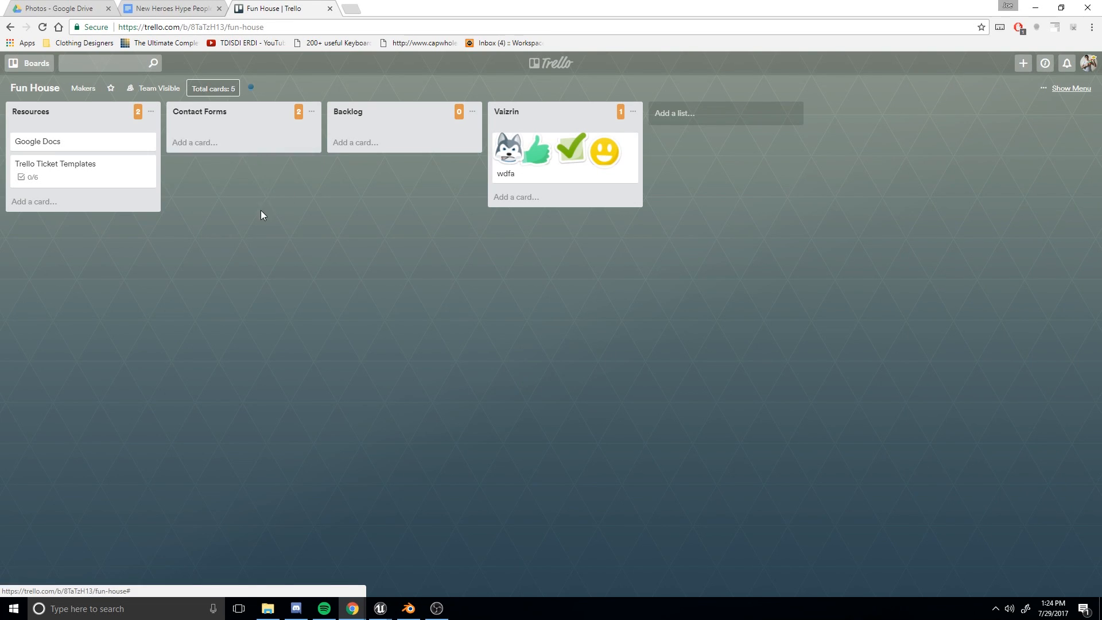